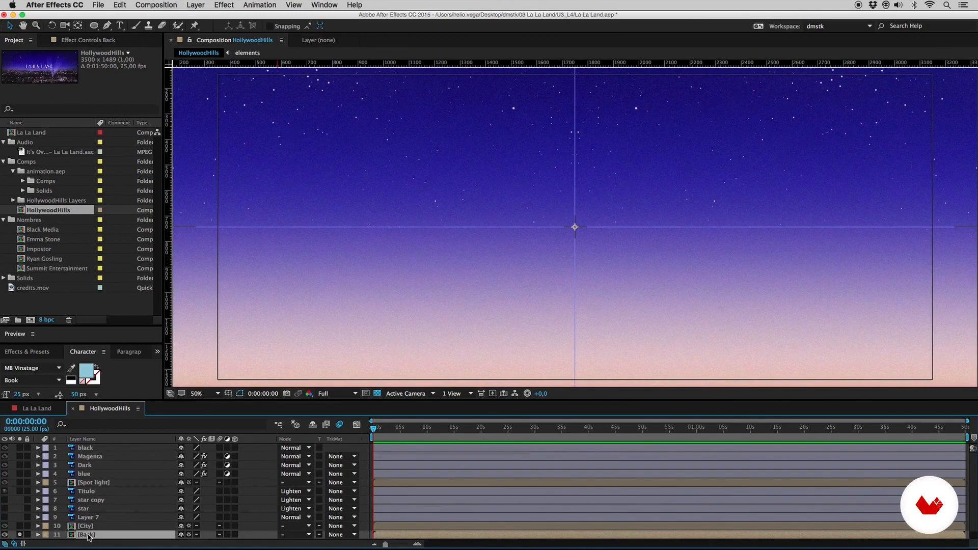
Paste the copied Back layer into the La La Land composition and place it between the Camera and Gradiente layers.
click(39, 409)
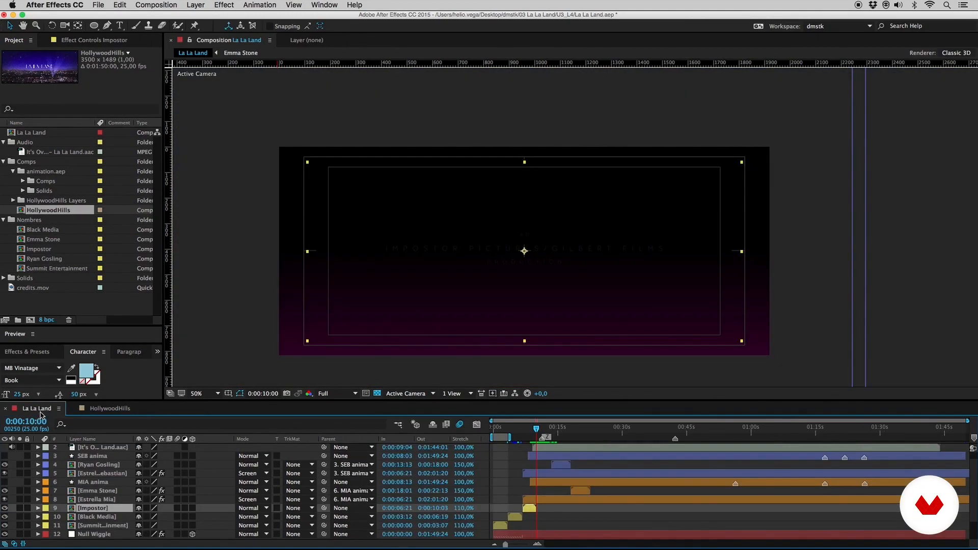
key(ctrl+v)
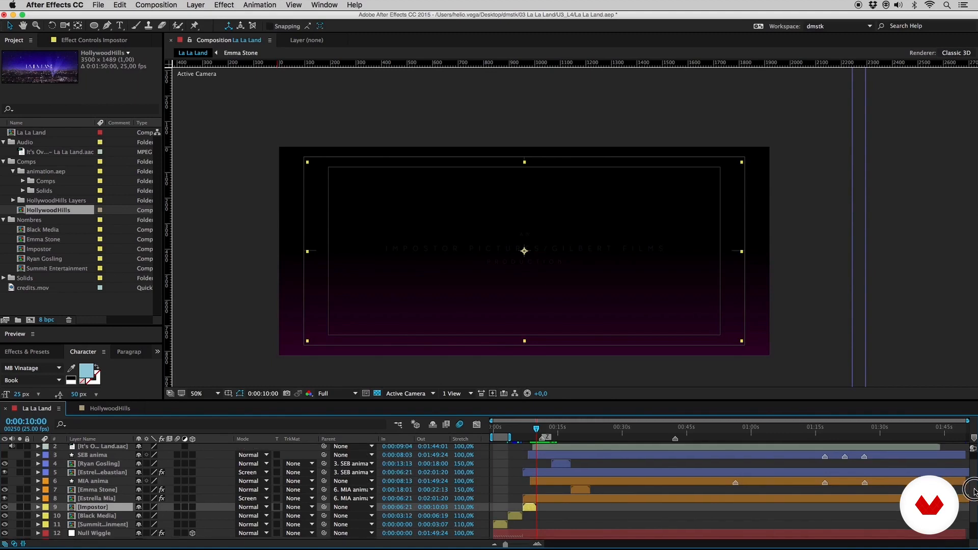
scroll(153, 491, down, 1)
drag(88, 482, 94, 519)
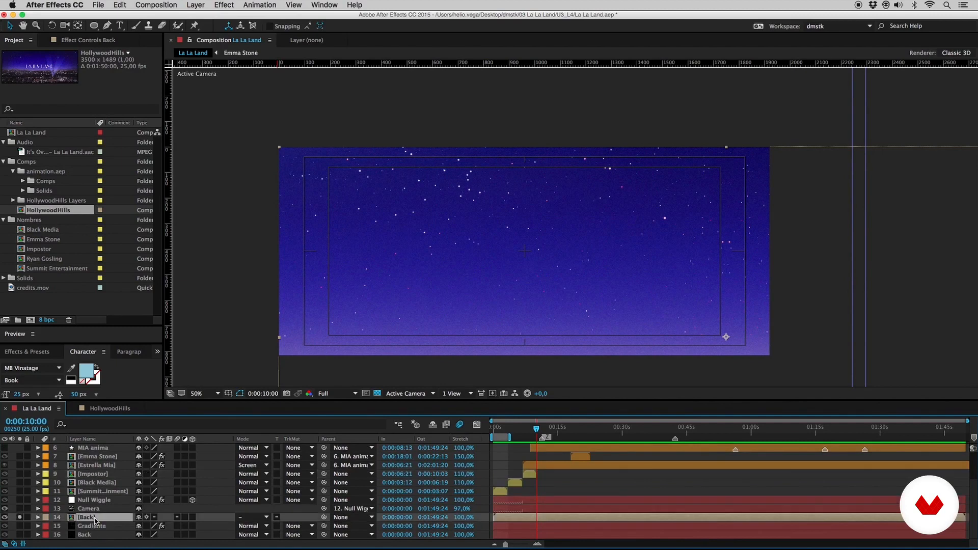
Move the Back layer so its anchor point sits at the centre of the composition frame.
drag(729, 306, 528, 232)
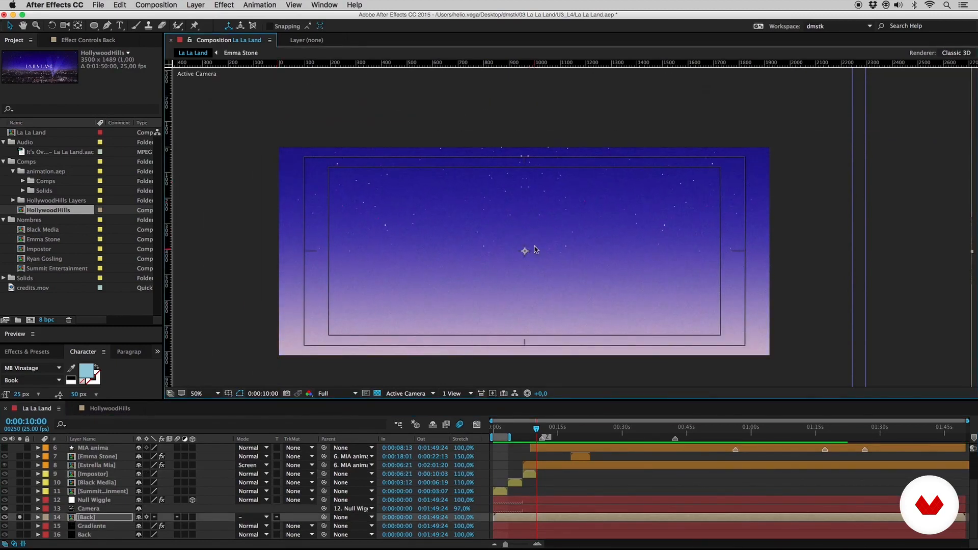
scroll(531, 249, up, 4)
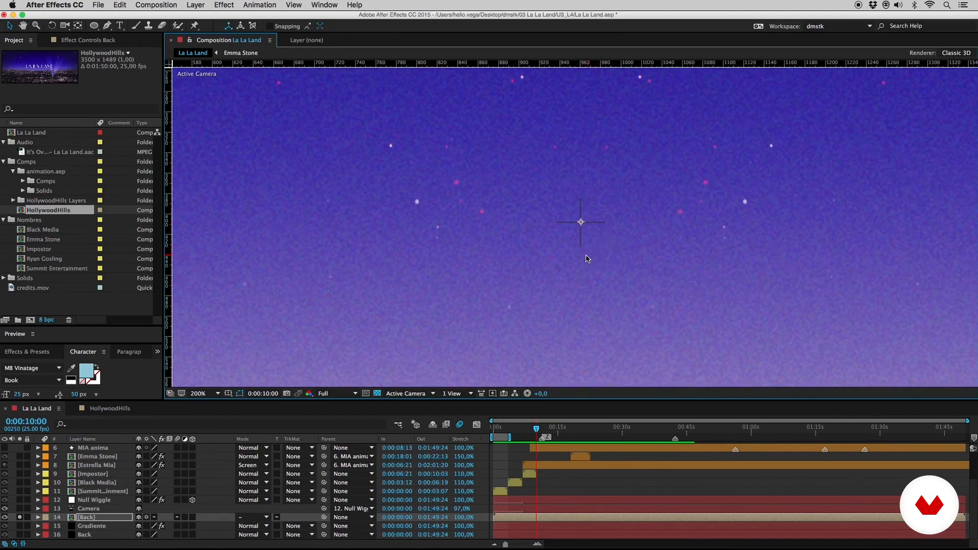
key(z)
alt+click(634, 246)
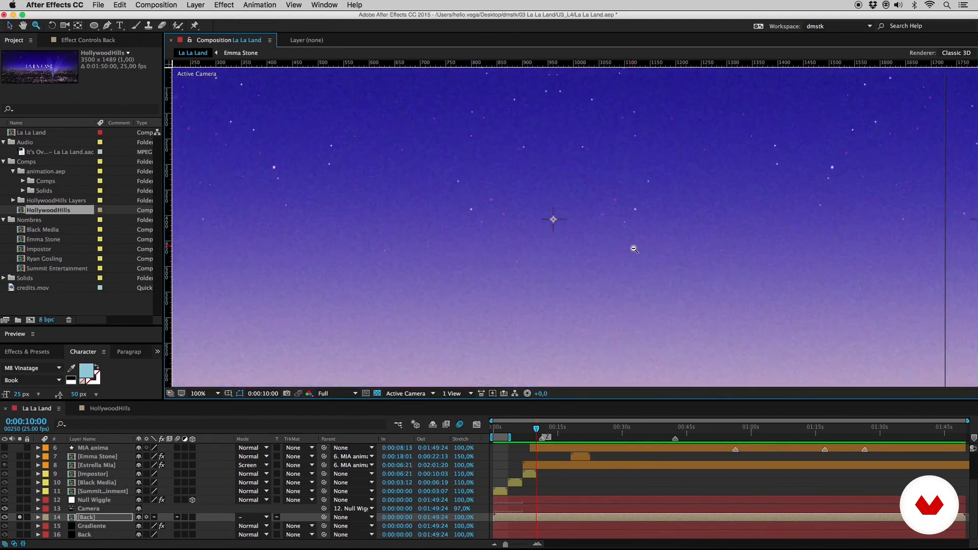
alt+click(633, 248)
Trim the start of the Back layer to 0:00:07:03.
click(88, 520)
click(525, 431)
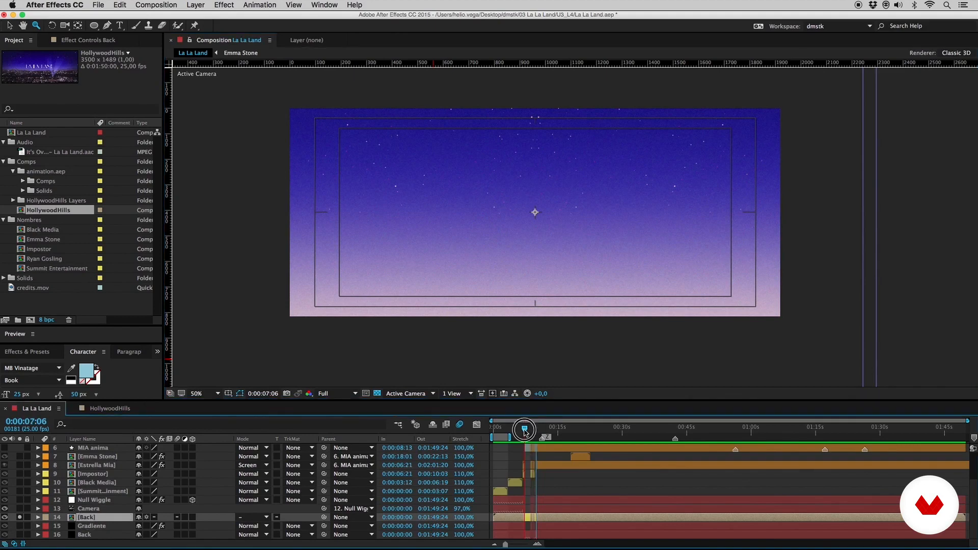
drag(526, 432, 524, 432)
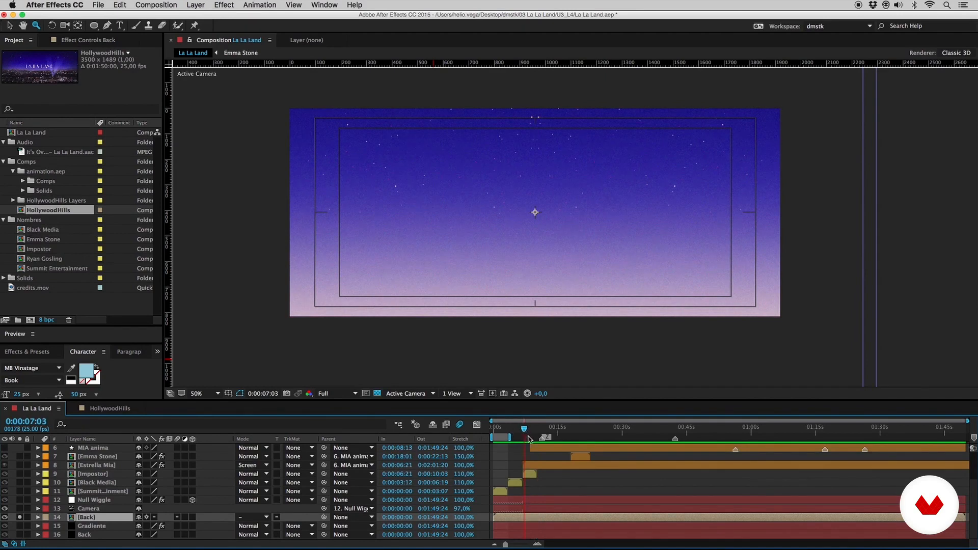
drag(493, 518, 524, 518)
Set the Back layer's scale to 60% and save the project.
key(s)
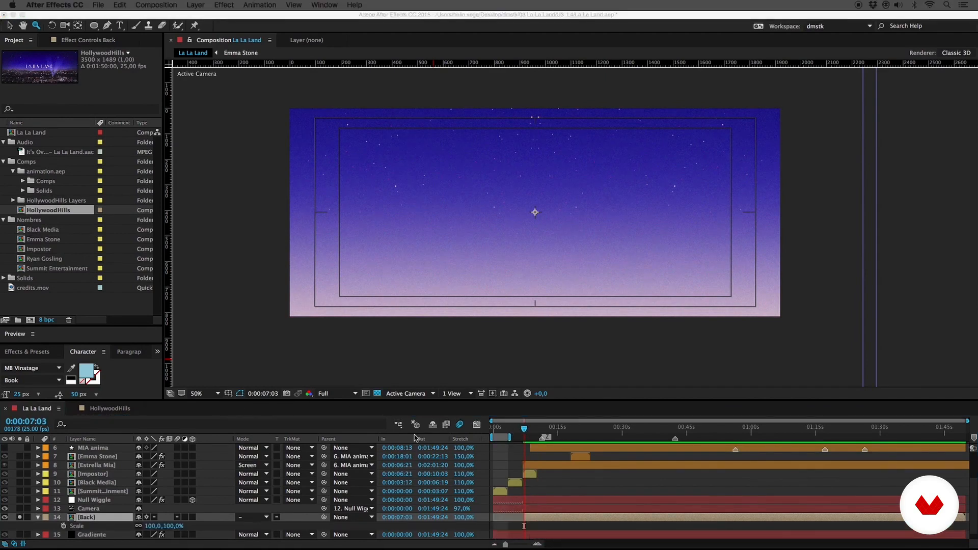
click(157, 525)
text(60)
key(Return)
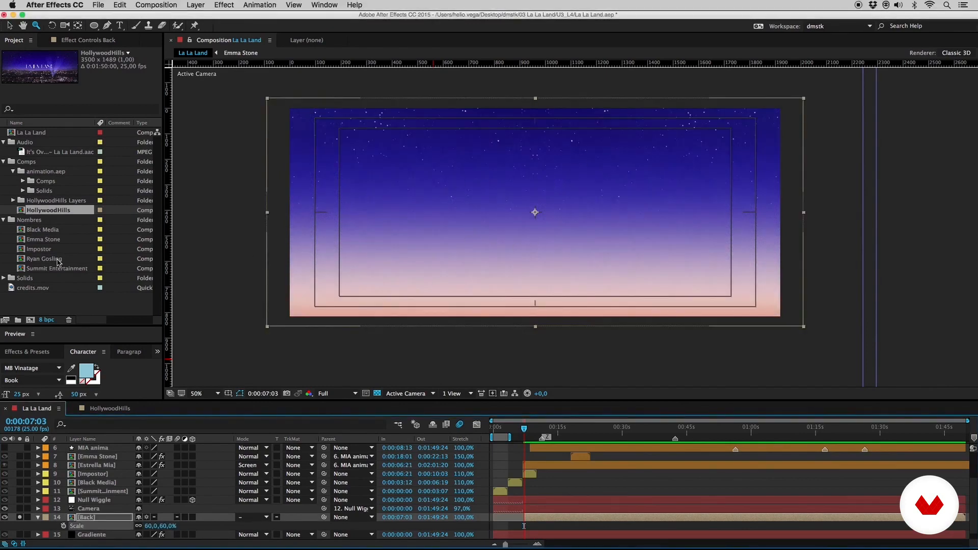
key(super+s)
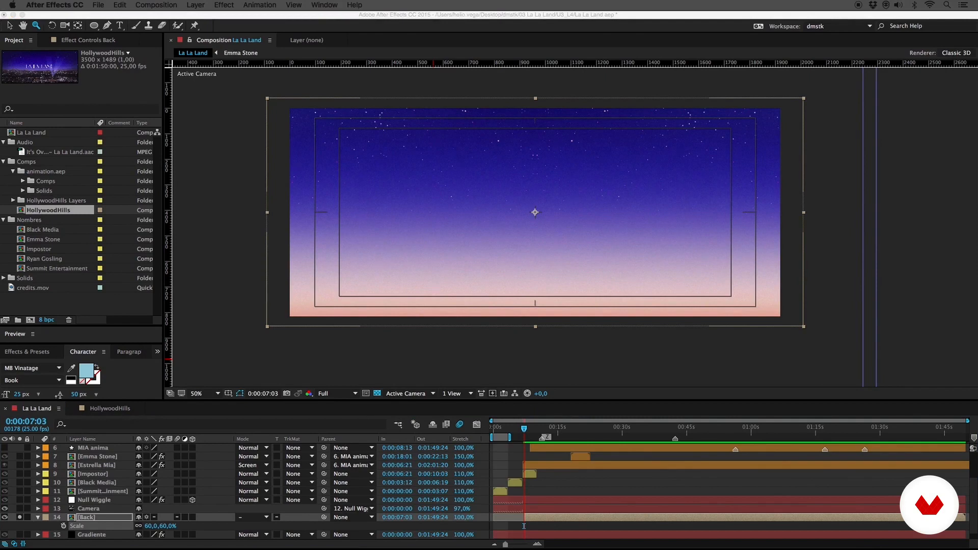
Hide the stars layer inside the Back composition and return to the La La Land composition.
double_click(86, 518)
click(80, 449)
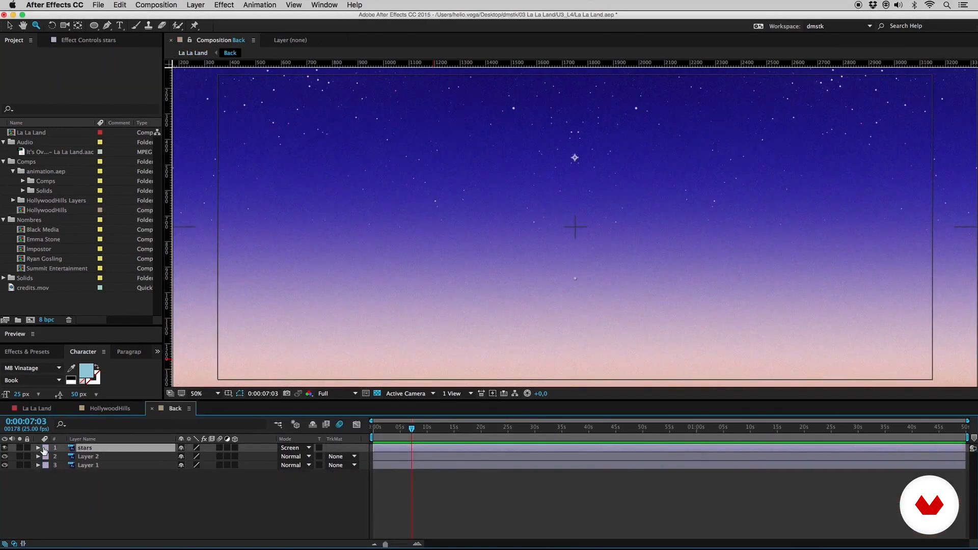
click(5, 448)
click(51, 410)
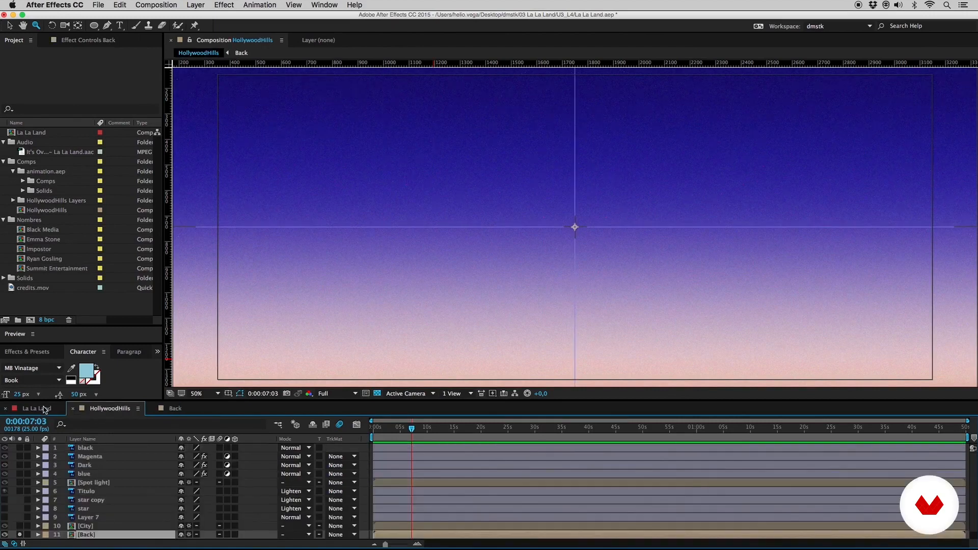
key(super+y)
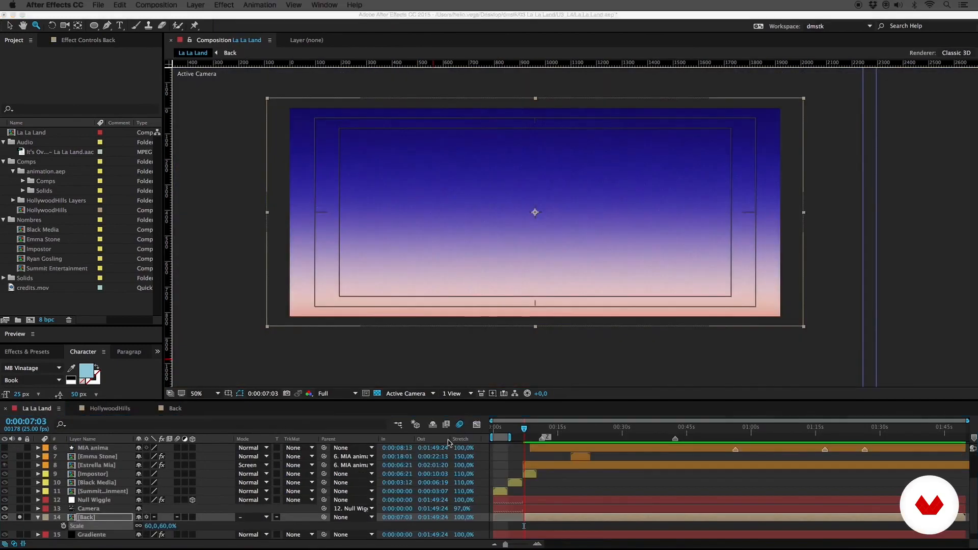
Apply the Gaussian Blur effect to the Back layer with a blurriness of 70.
click(89, 520)
key(super+5)
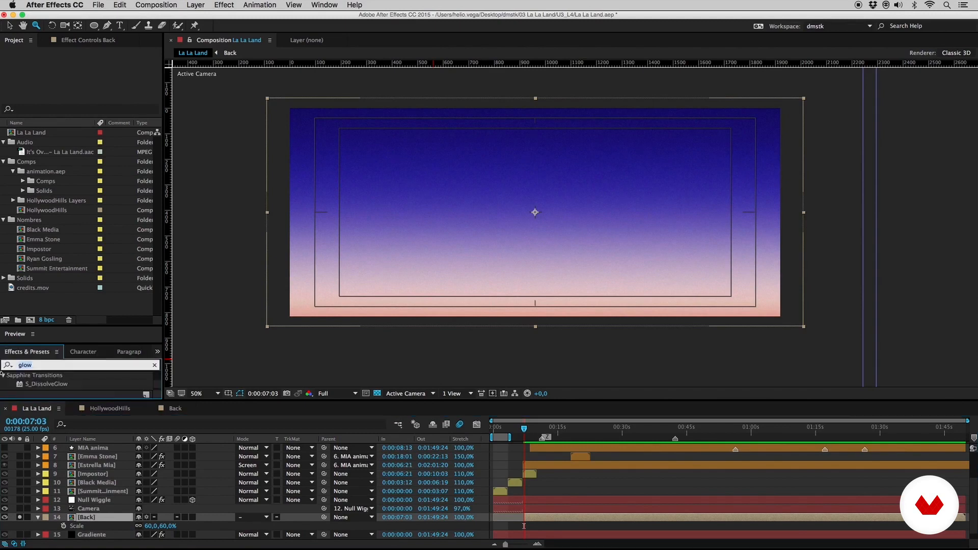
text(gauss)
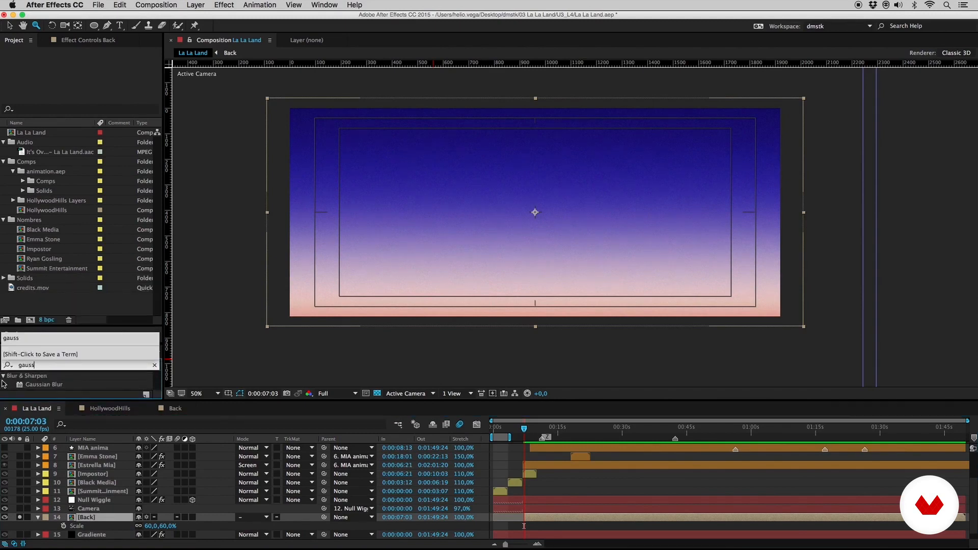
double_click(39, 386)
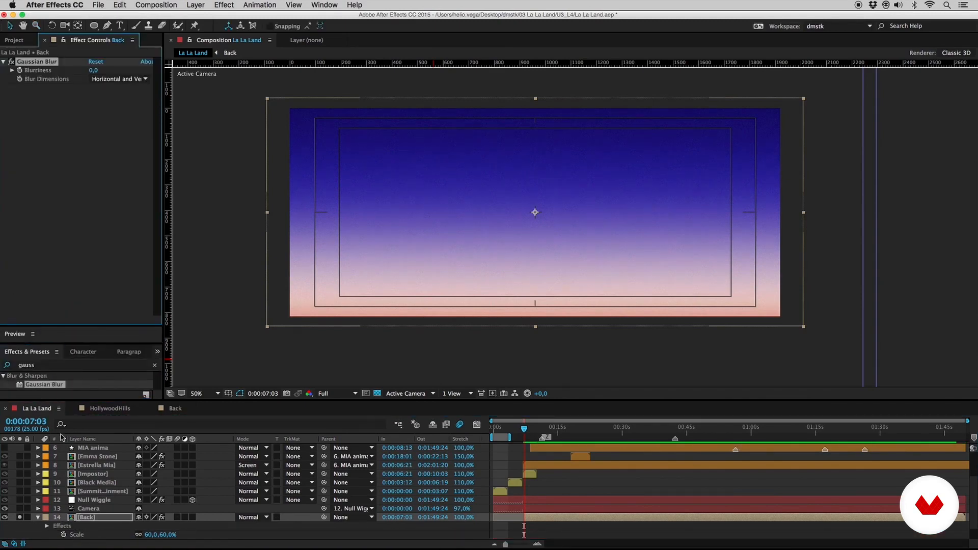
click(94, 71)
text(70)
key(Return)
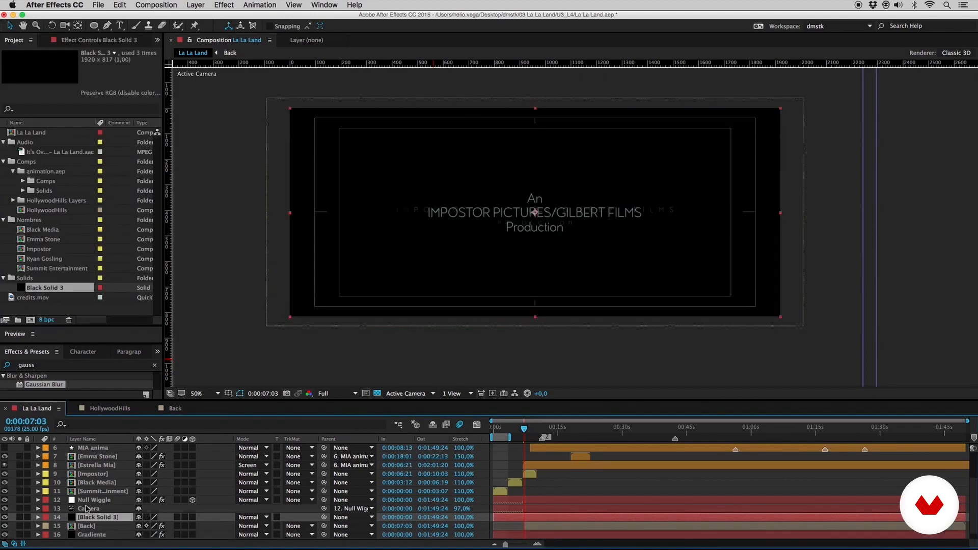
Shift the Black Solid 3 layer in time so that it starts at 0:00:07:03.
drag(512, 517, 542, 517)
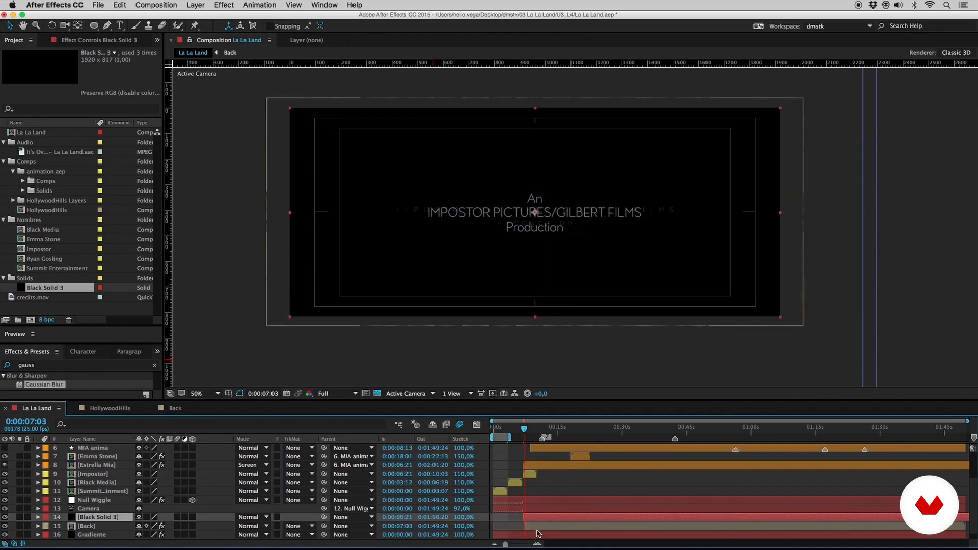
click(538, 544)
click(537, 544)
drag(535, 517, 519, 545)
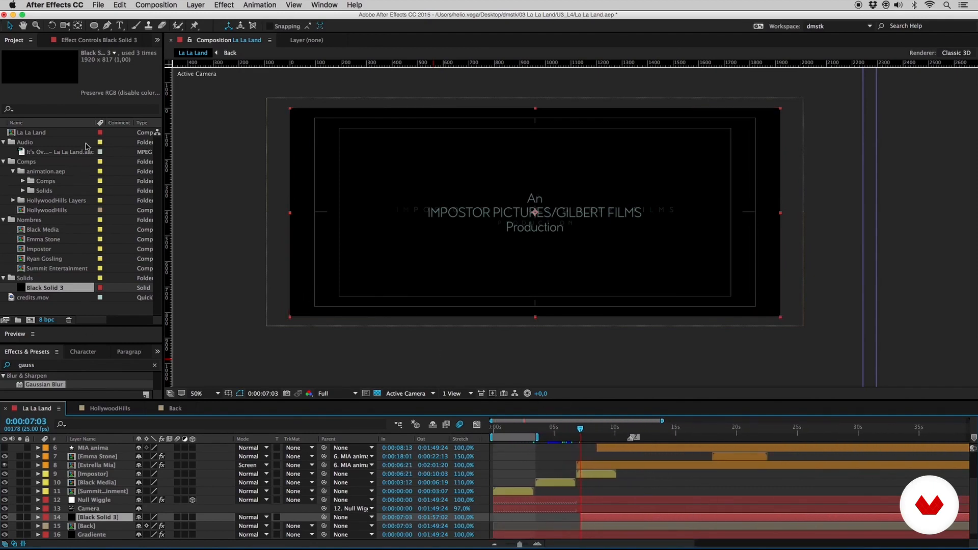
Draw a circular mask about 900 px wide around the title text on the Black Solid 3 layer.
drag(94, 25, 116, 48)
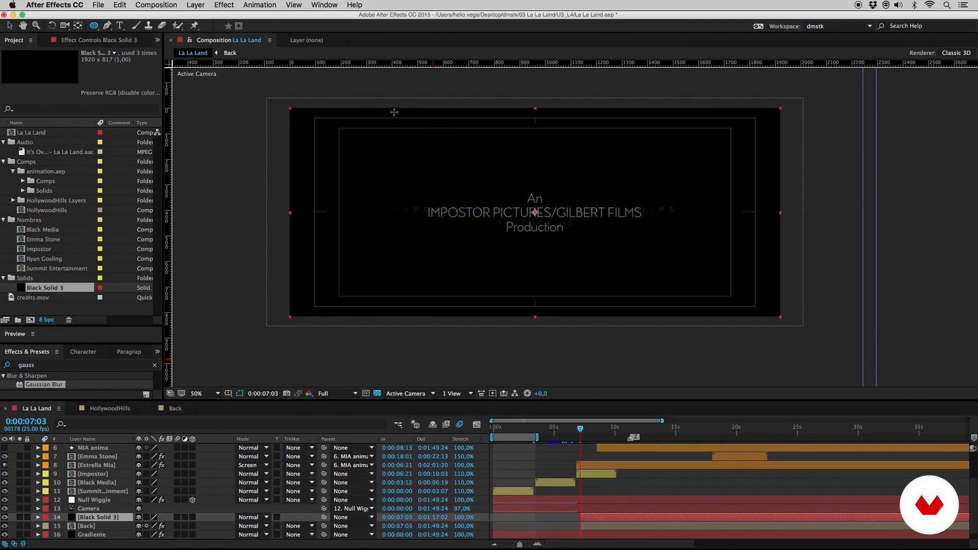
drag(394, 111, 625, 276)
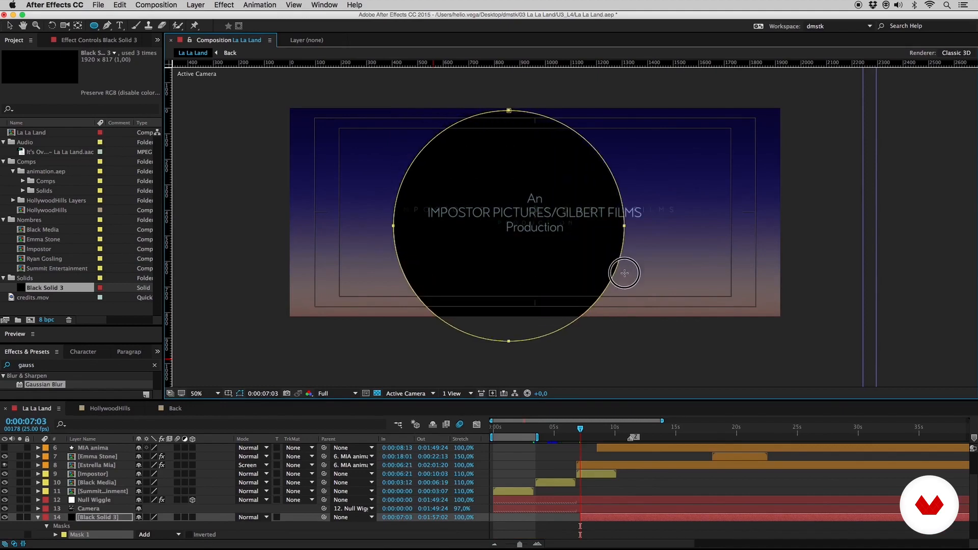
key(v)
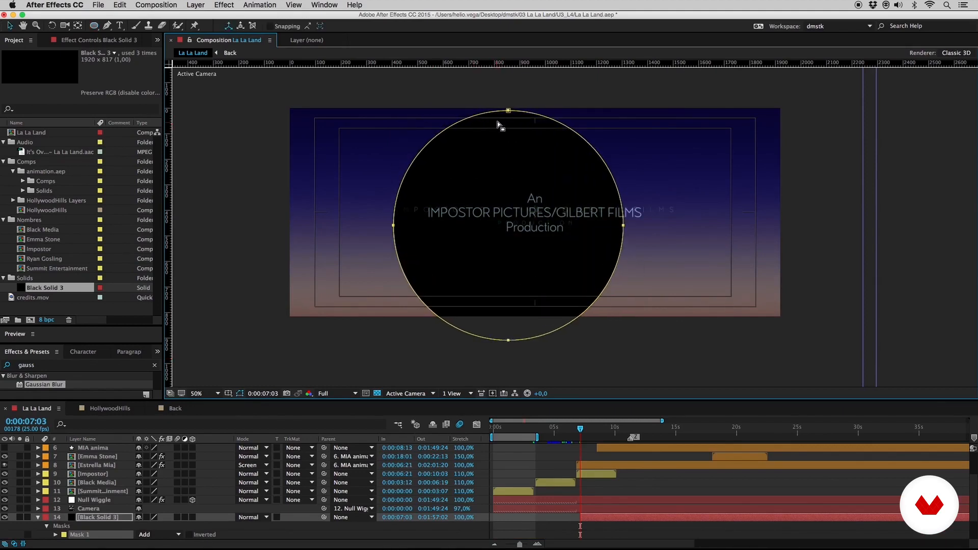
Move the circular mask so its centre lies exactly on the centre of the composition.
double_click(508, 111)
drag(545, 215, 572, 202)
key(z)
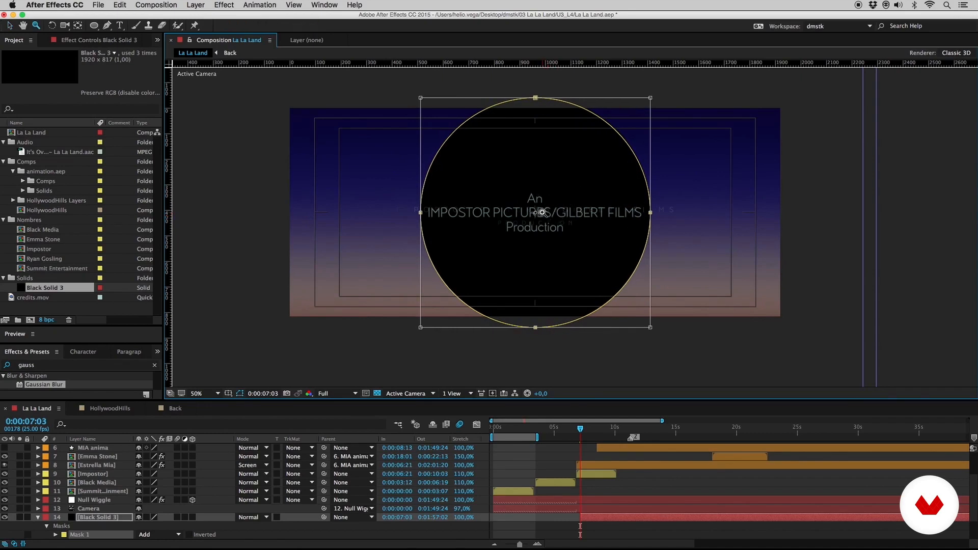
click(544, 214)
click(592, 240)
click(594, 232)
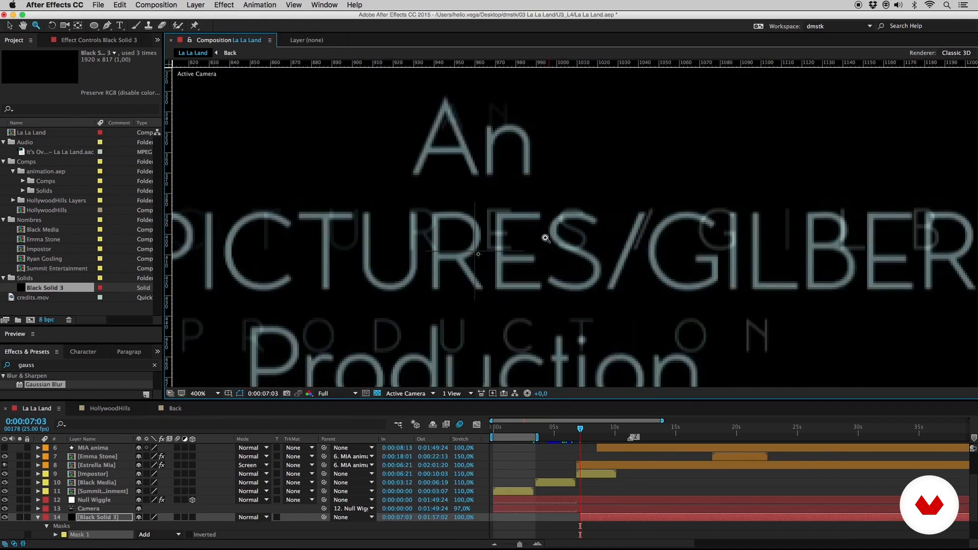
key(v)
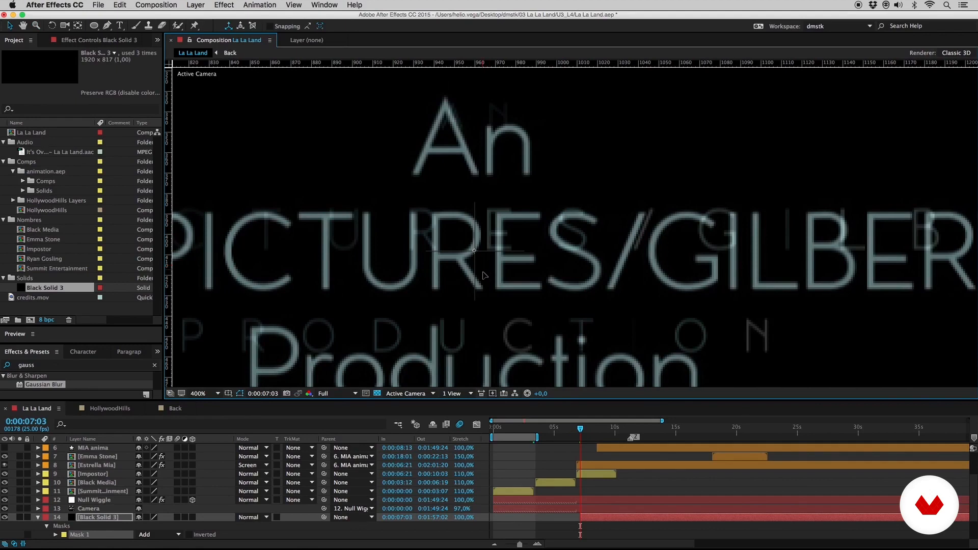
Enlarge the circular mask from its centre to about 2400 px wide so it encloses the whole frame.
key(z)
alt+click(487, 274)
alt+click(486, 274)
alt+click(584, 228)
drag(651, 195, 525, 211)
key(v)
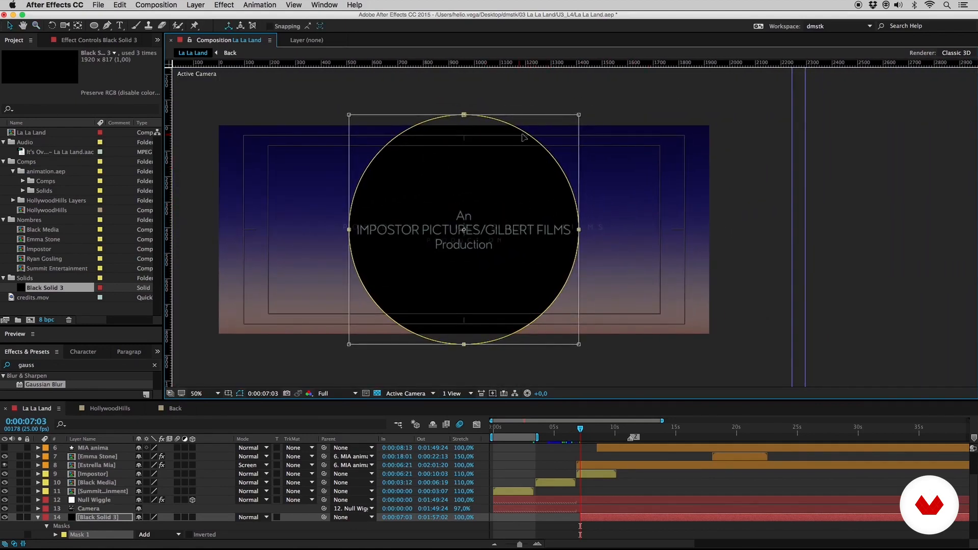
scroll(637, 189, down, 2)
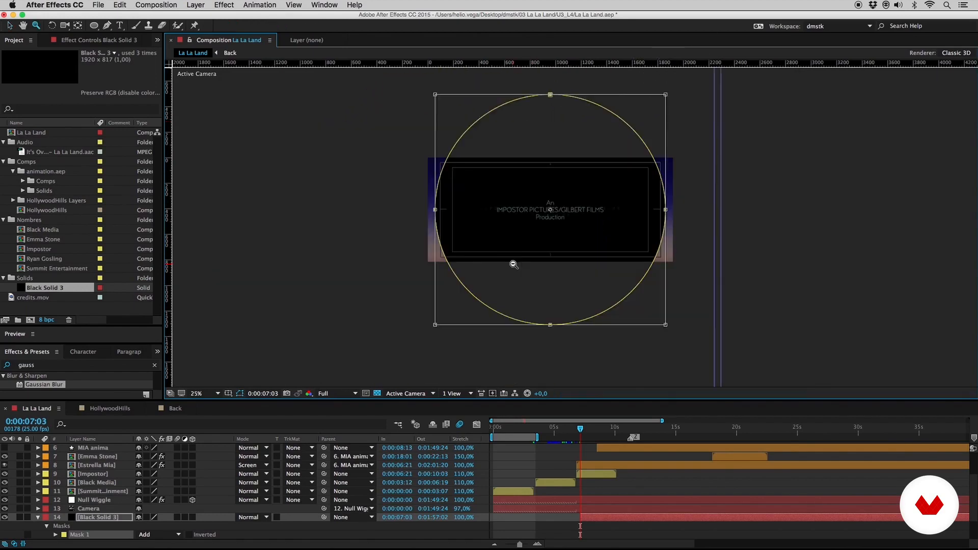
drag(665, 95, 706, 72)
Set the mask mode to Subtract and add a Mask Path keyframe at about 0:00:14:20.
click(153, 534)
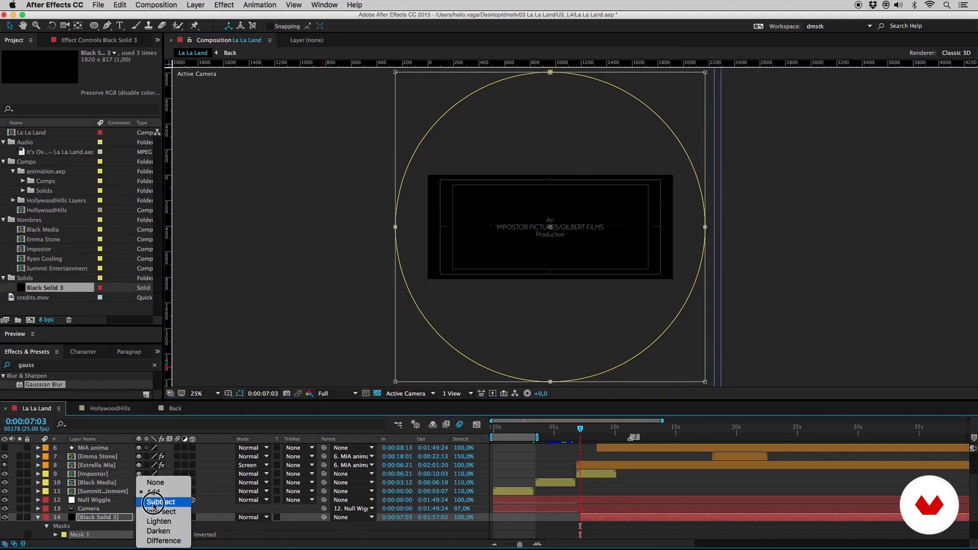
click(155, 507)
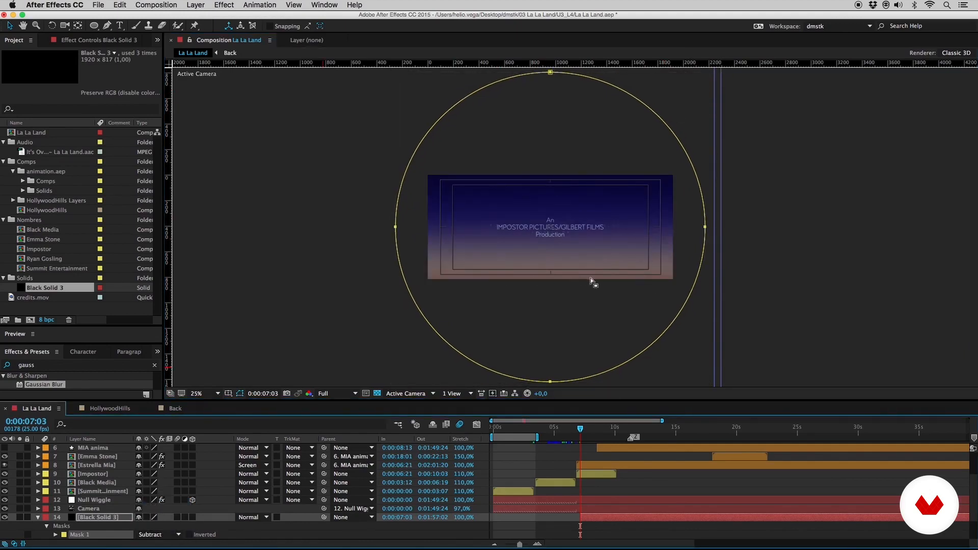
drag(663, 432, 670, 436)
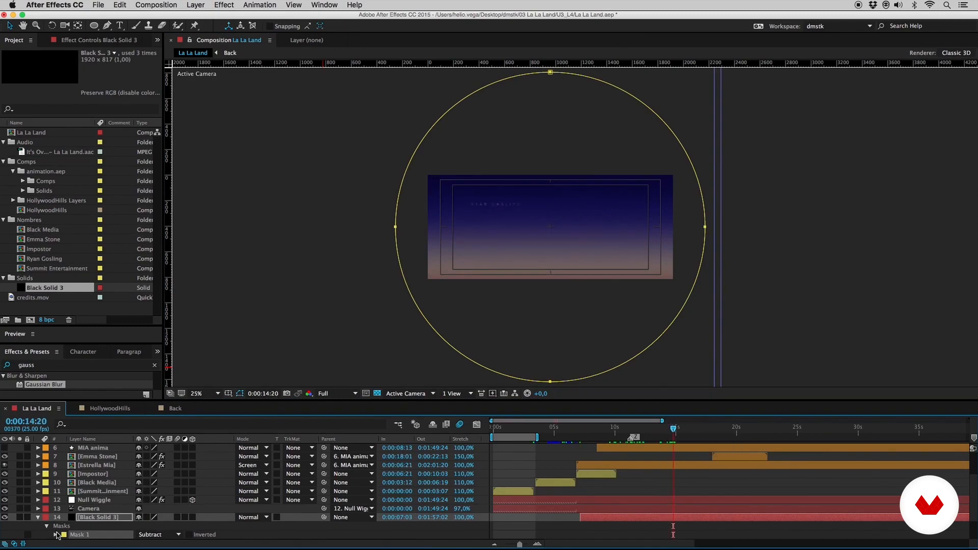
click(55, 535)
click(72, 509)
Shrink the mask to a tiny centred circle at the solid's start, 0:00:07:03, to keyframe the opening reveal.
key(i)
double_click(551, 73)
drag(706, 73, 558, 231)
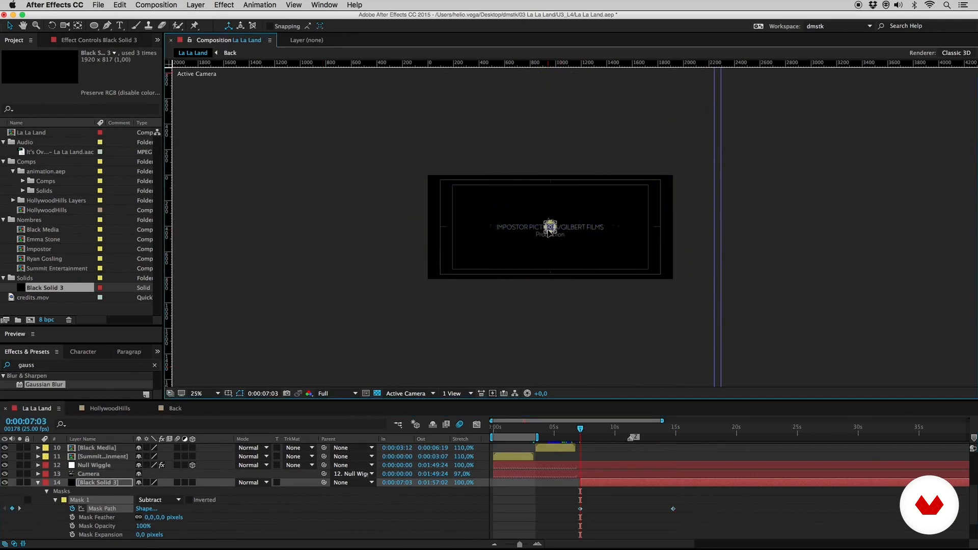
key(z)
click(552, 229)
alt+click(709, 186)
alt+click(711, 190)
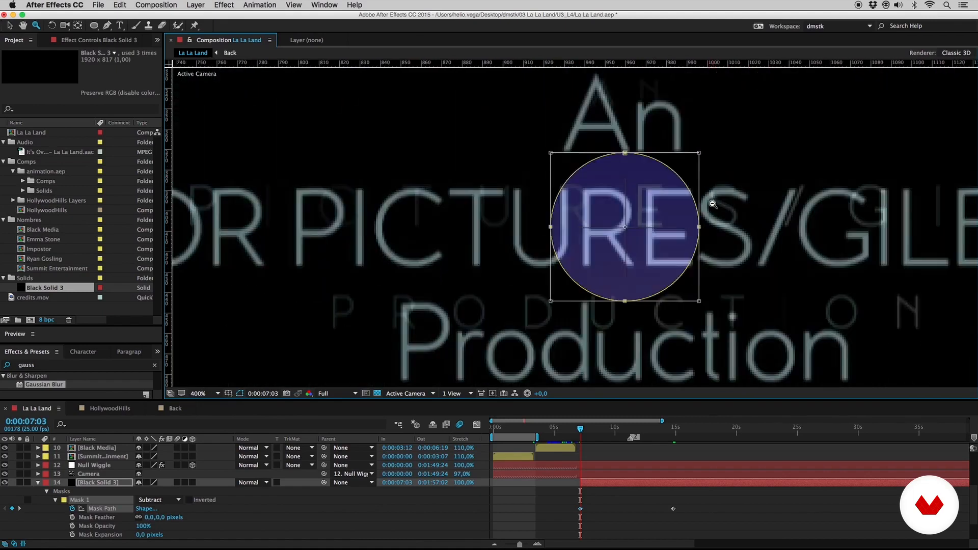
alt+click(713, 204)
key(v)
drag(594, 203, 567, 229)
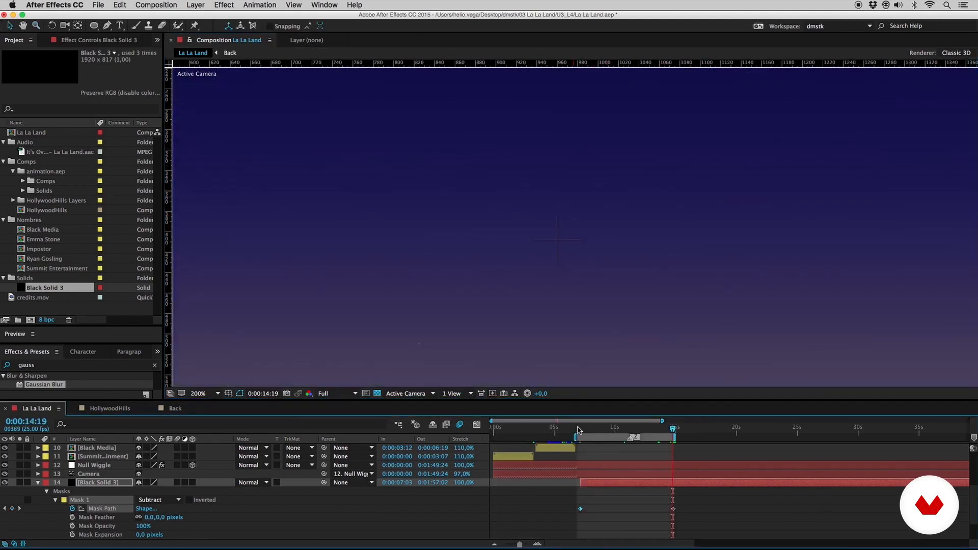
Scrub from 0:00:07:03 to 0:00:09:17 to review the circular mask opening over the sky.
click(580, 429)
drag(580, 429, 611, 430)
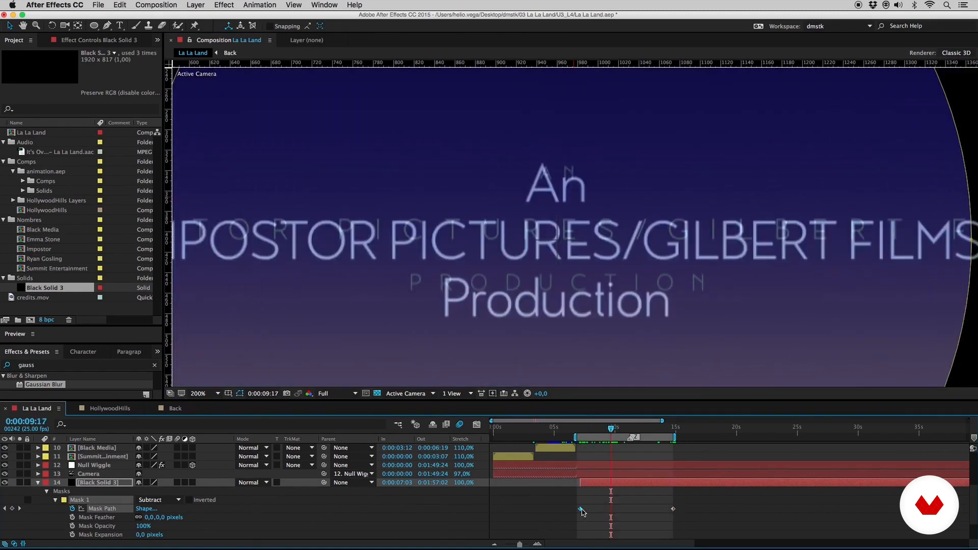
Apply Easy Ease Out to the last Mask Path keyframe and Easy Ease In to the first one.
right_click(674, 506)
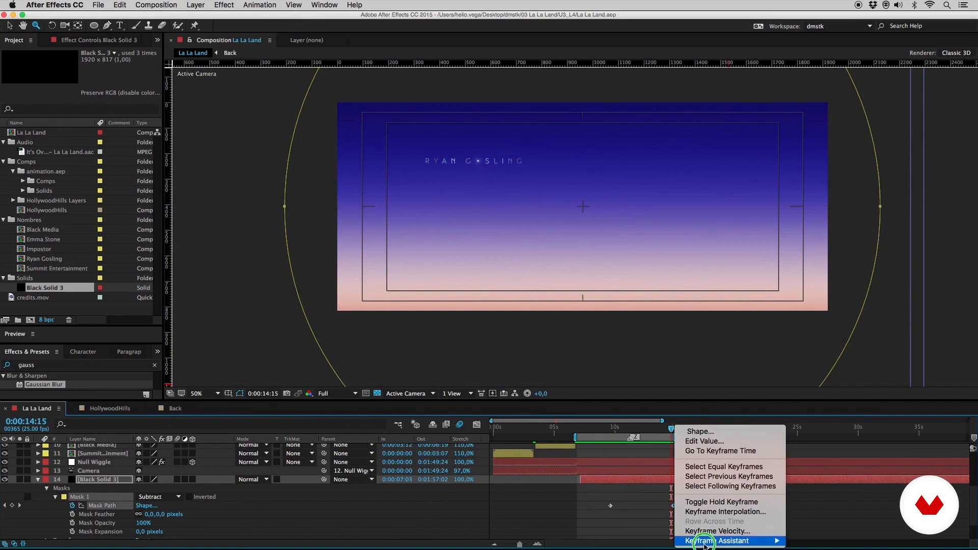
mouse_move(729, 541)
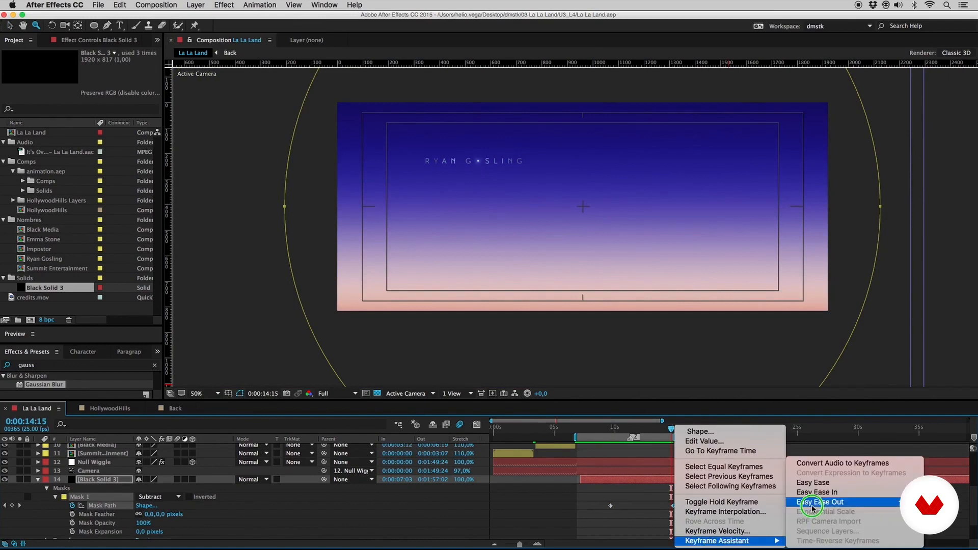
click(815, 503)
right_click(611, 506)
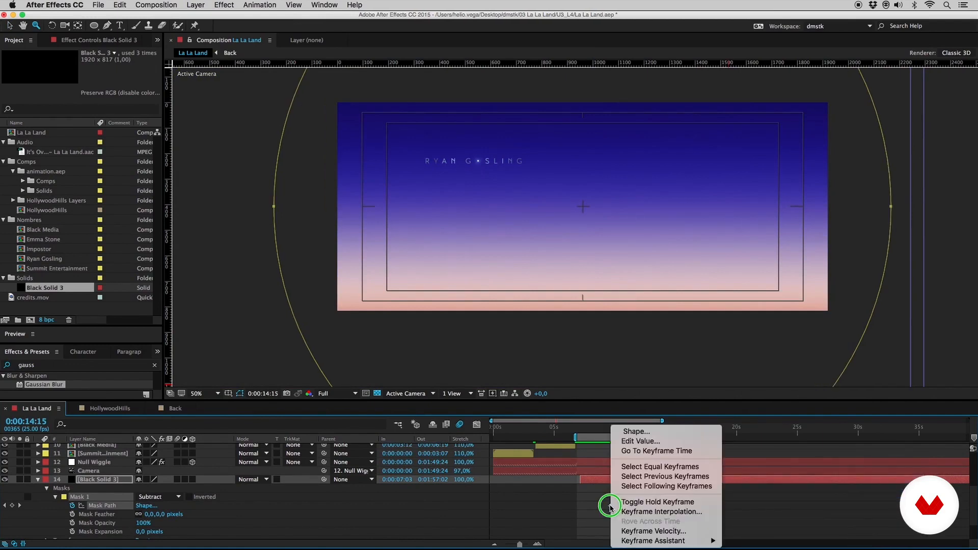
mouse_move(662, 541)
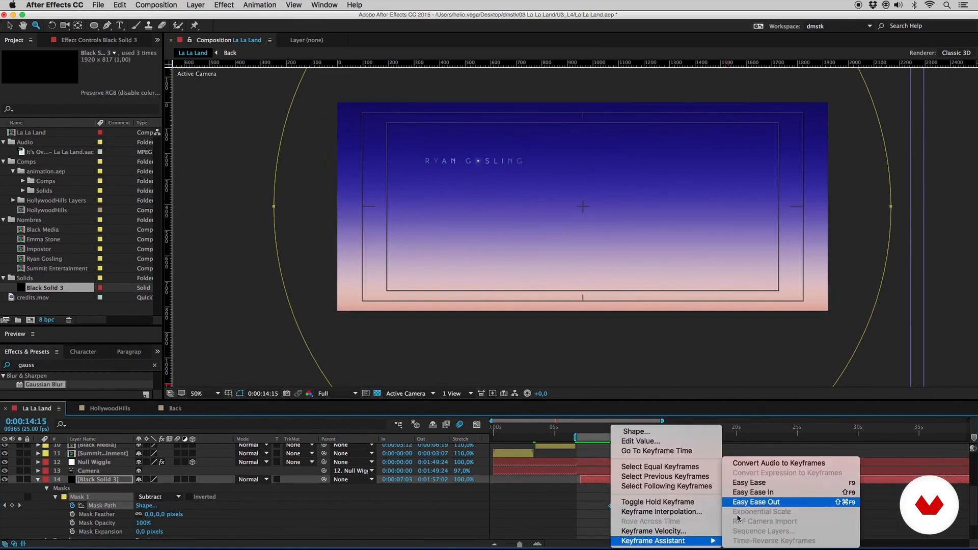
click(757, 492)
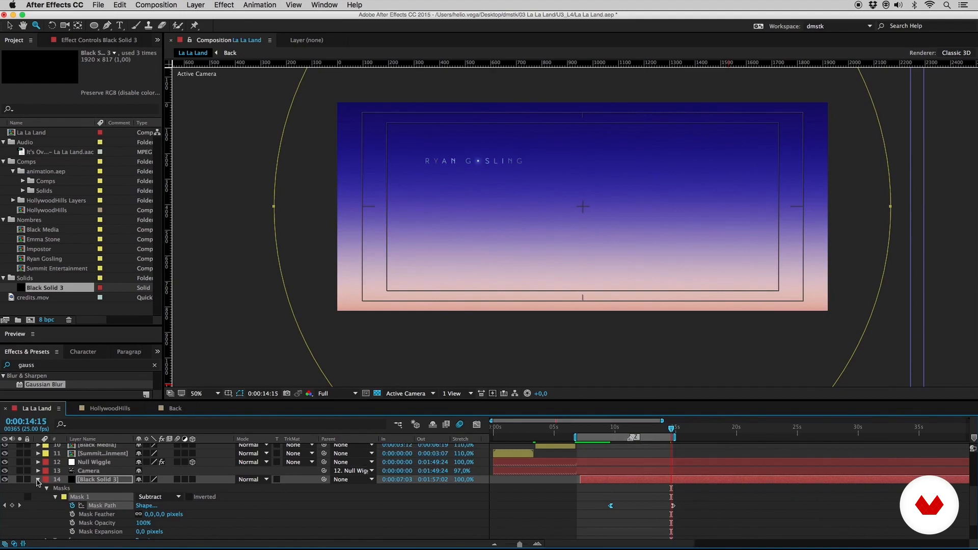
Collapse the masked black solid's properties and rename the layer "Solid In".
click(36, 480)
click(84, 509)
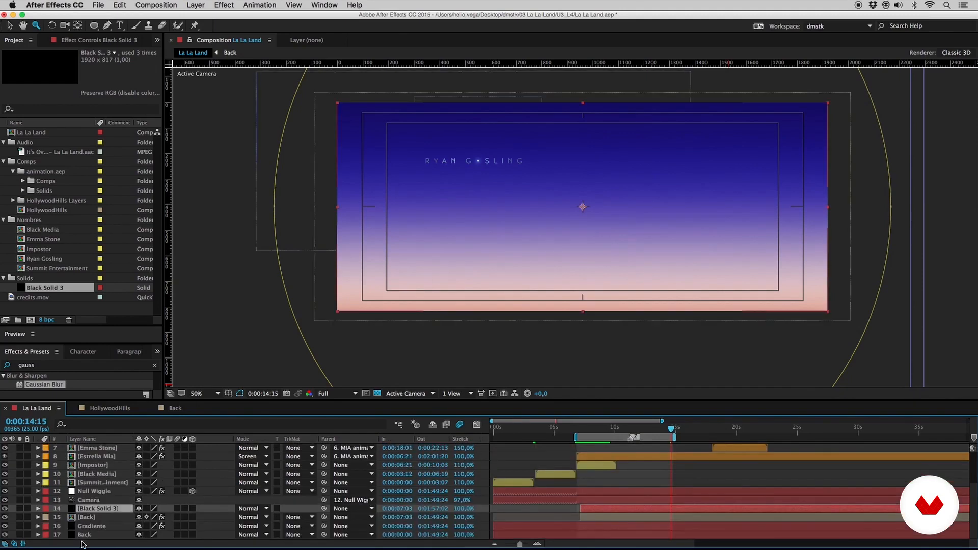
key(Return)
text(Solid In)
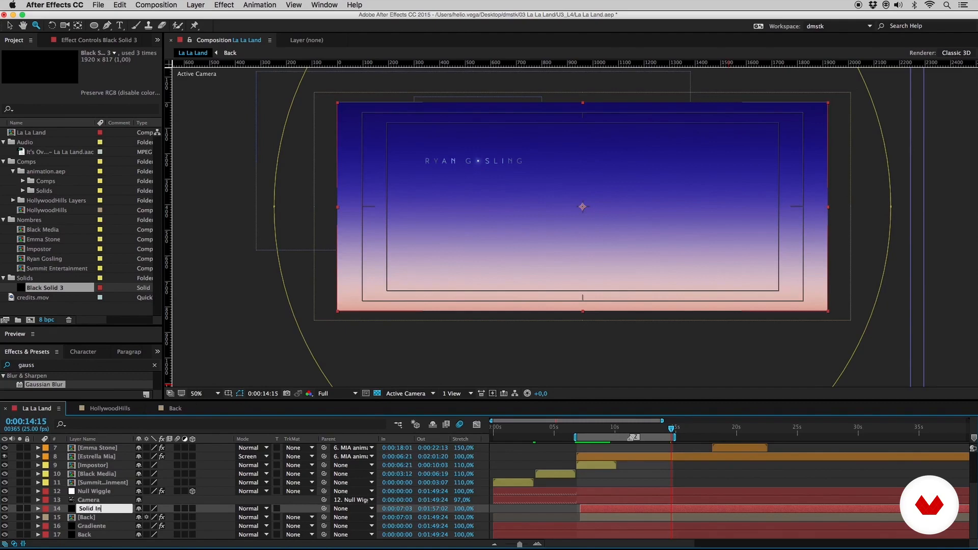
key(Return)
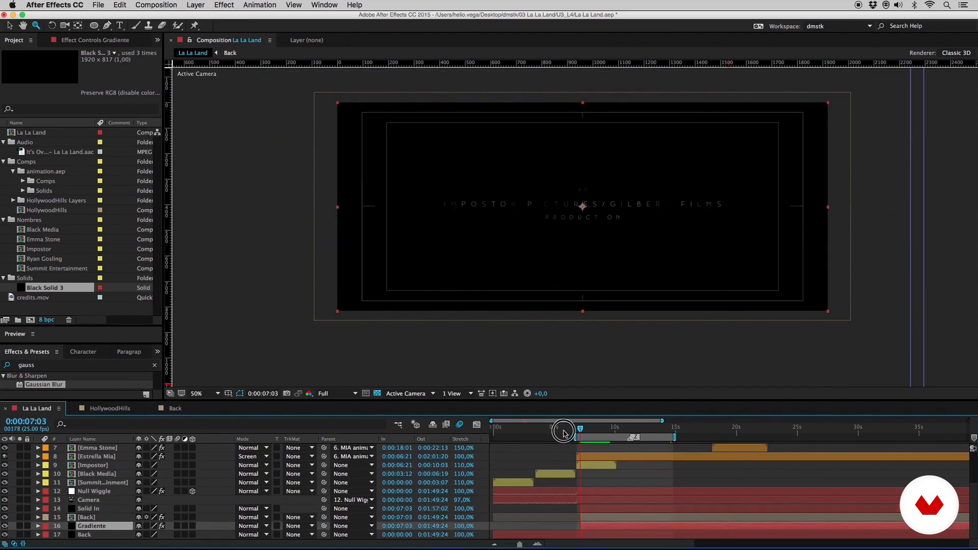
Scrub to 0:00:11:20 to review the eased circular reveal, and return to the opening title at 0:00:01:15.
click(565, 430)
drag(565, 433, 637, 431)
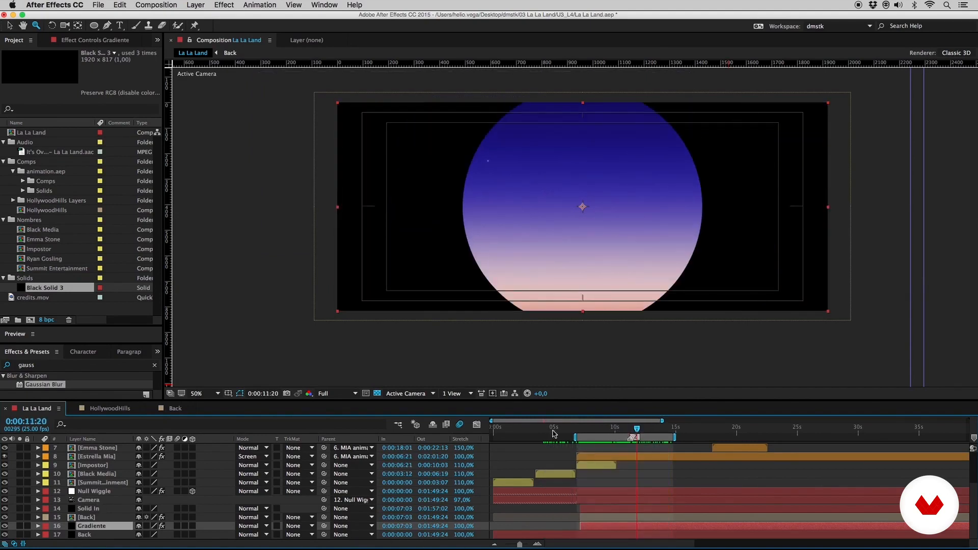
click(514, 432)
Set the blending mode of the Summit Entertainment, Black Media and Impostor title layers to Screen.
click(91, 483)
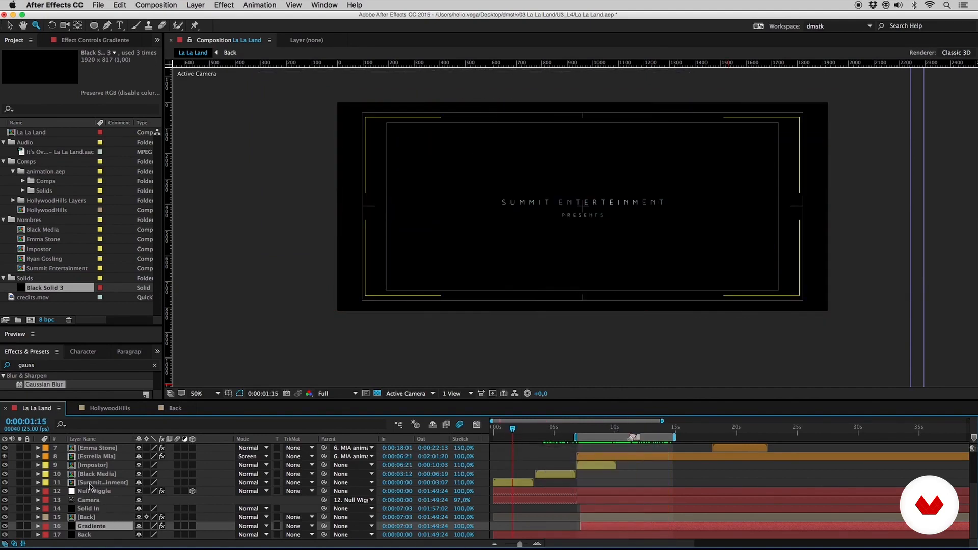
shift+click(95, 466)
click(252, 465)
click(268, 258)
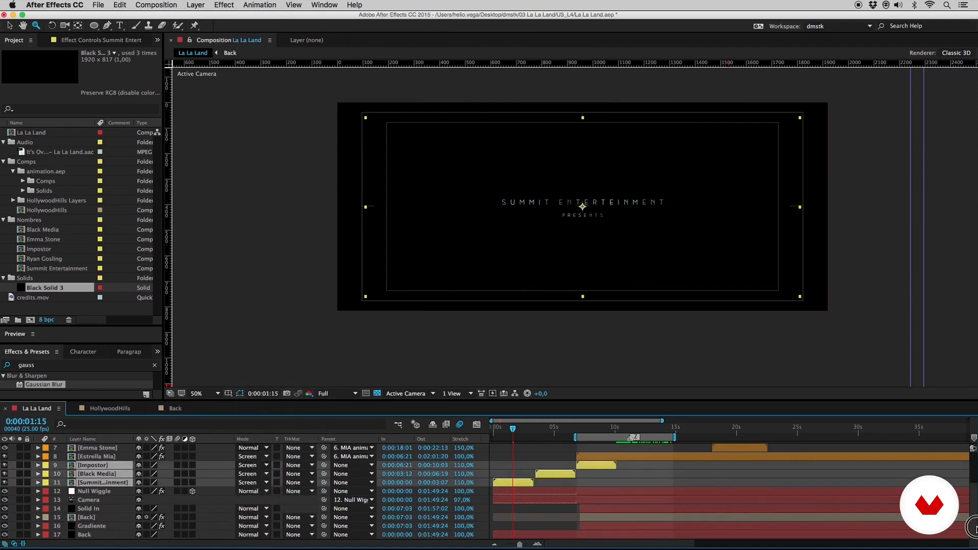
Set the blending mode of the Ryan Gosling and Emma Stone title layers to Screen.
scroll(971, 502, up, 3)
drag(972, 502, 971, 482)
click(962, 482)
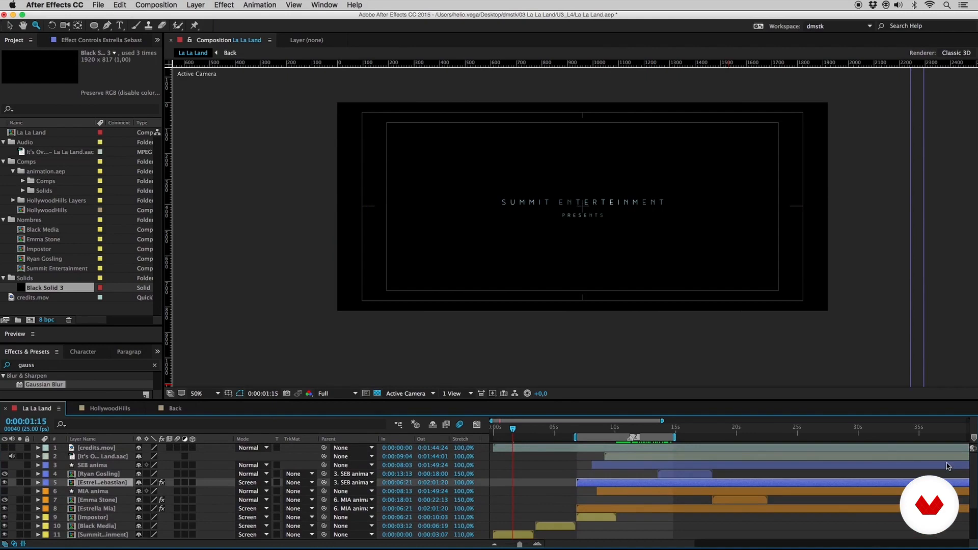
click(104, 475)
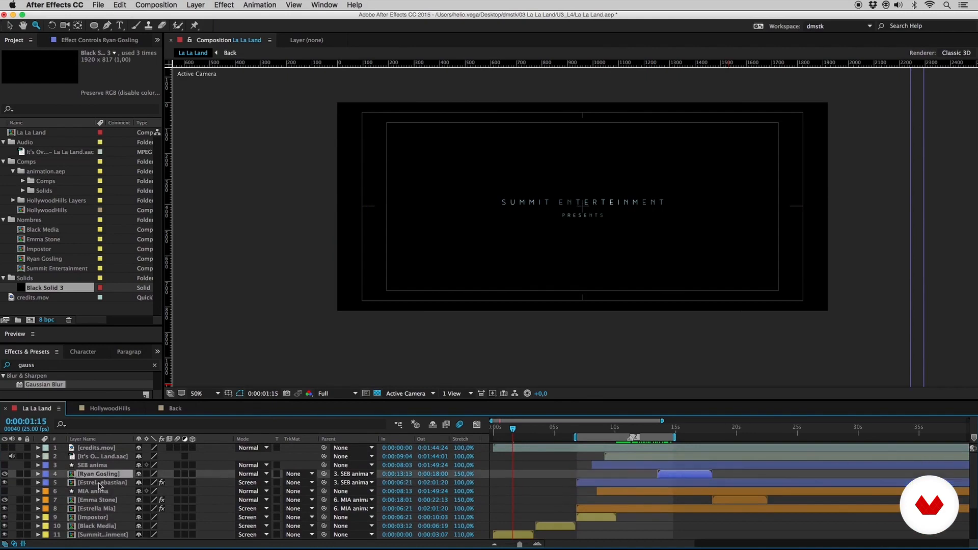
super+click(97, 500)
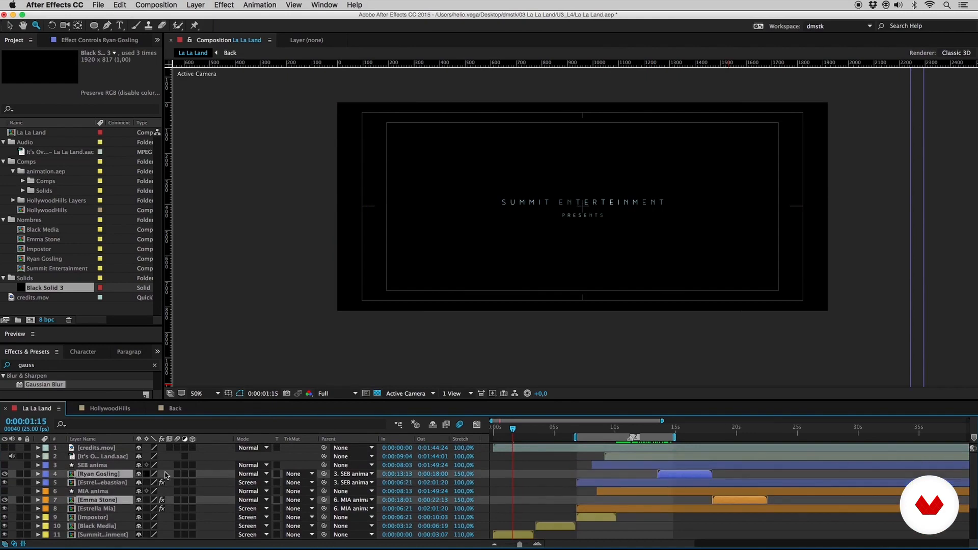
click(252, 474)
click(265, 258)
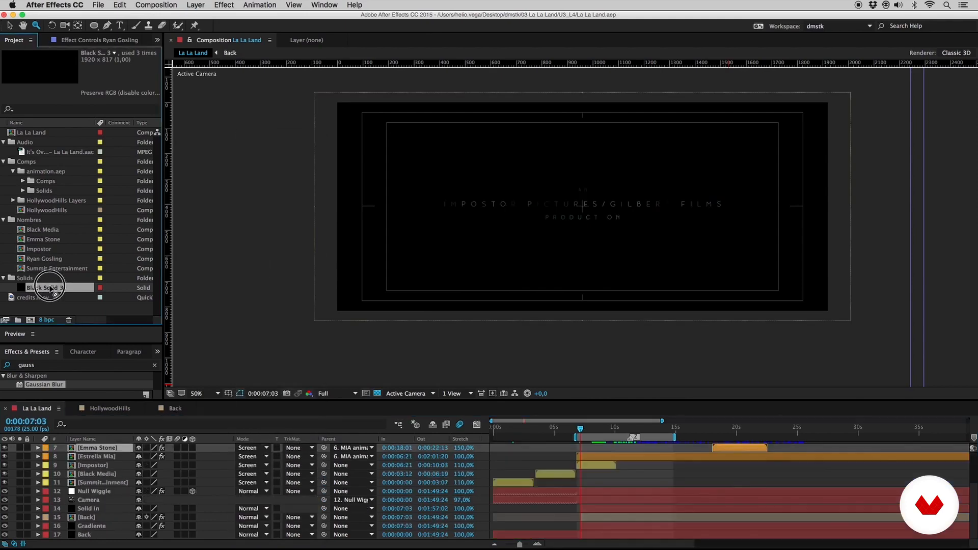
Add Black Solid 3 to the composition between the Camera and Solid In layers and name it "Stars".
drag(49, 287, 84, 506)
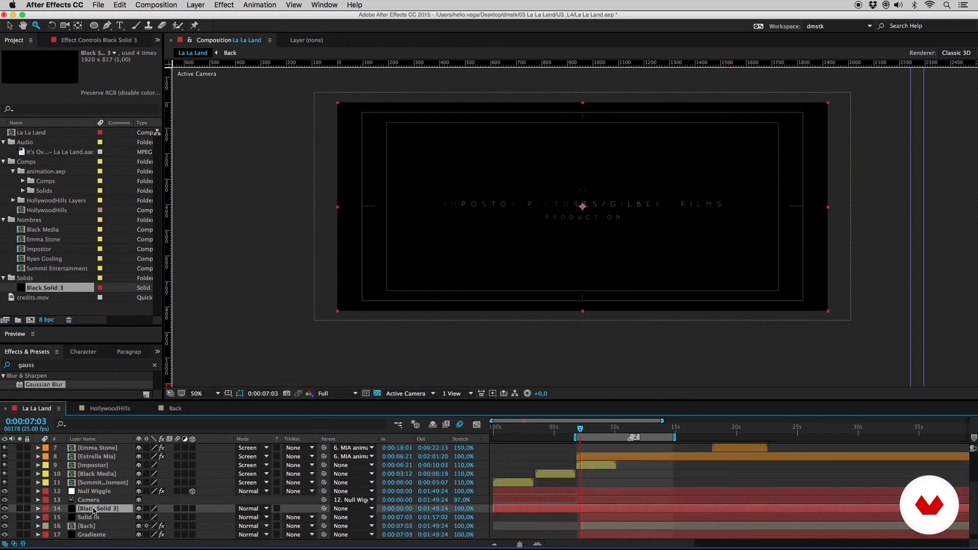
key(Return)
text(Stars)
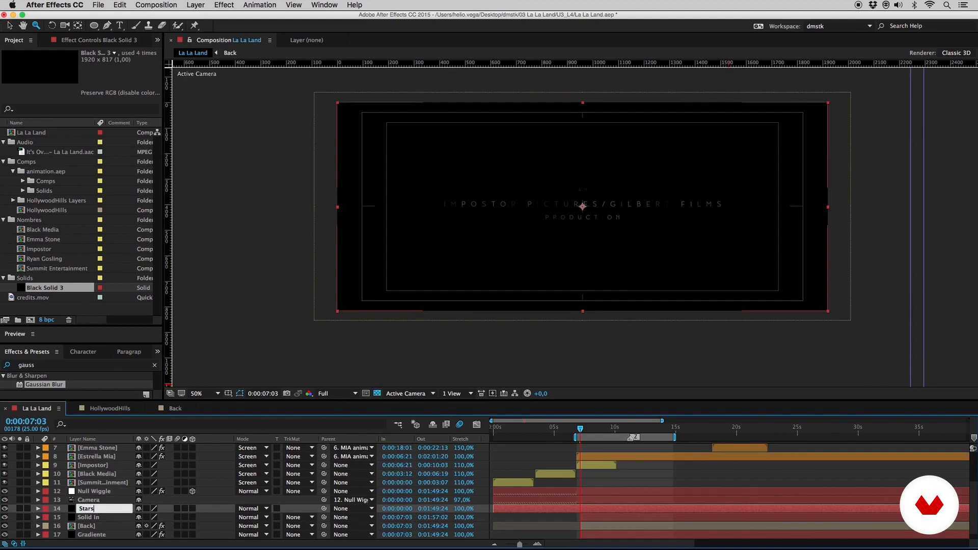
key(Return)
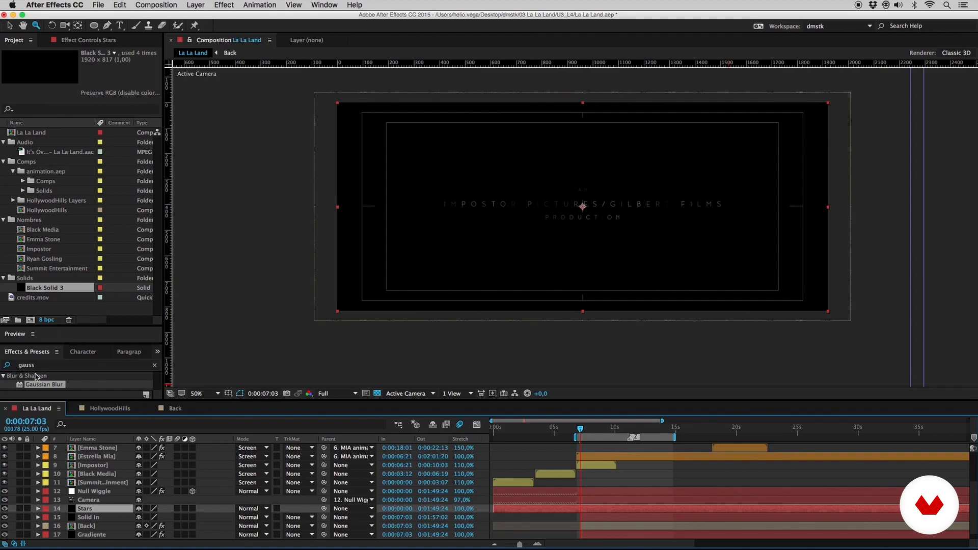
Try CC Particle World on the Stars layer and adjust its producer's X position.
click(2, 364)
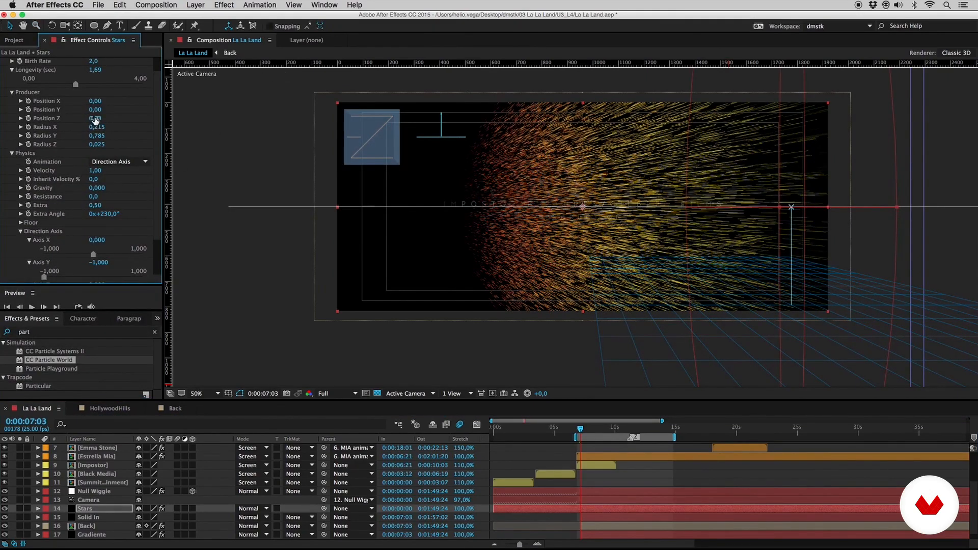
drag(97, 101, 133, 99)
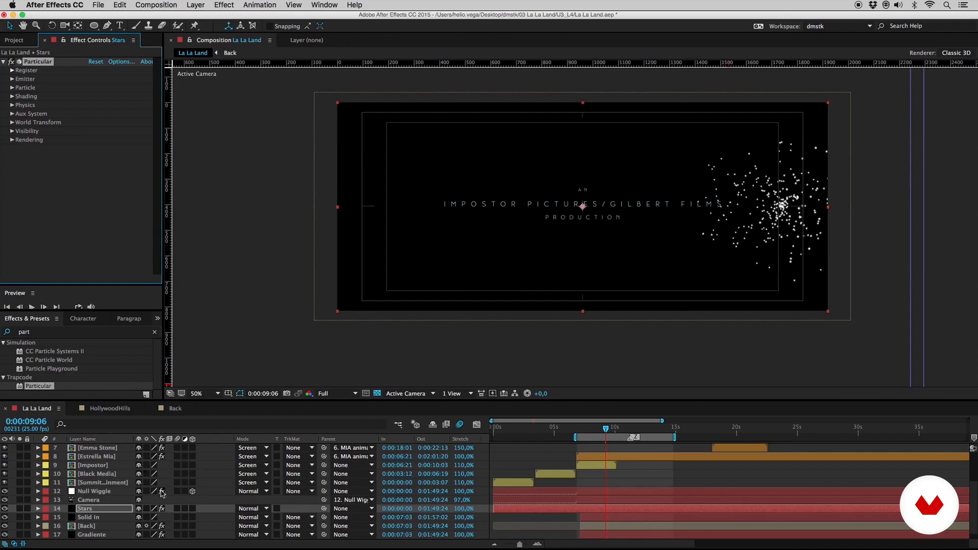
Configure Particular's emitter on Stars as a Box with 1 particle per second and emitter sizes X 15000, Y 900 and Z 900.
click(11, 79)
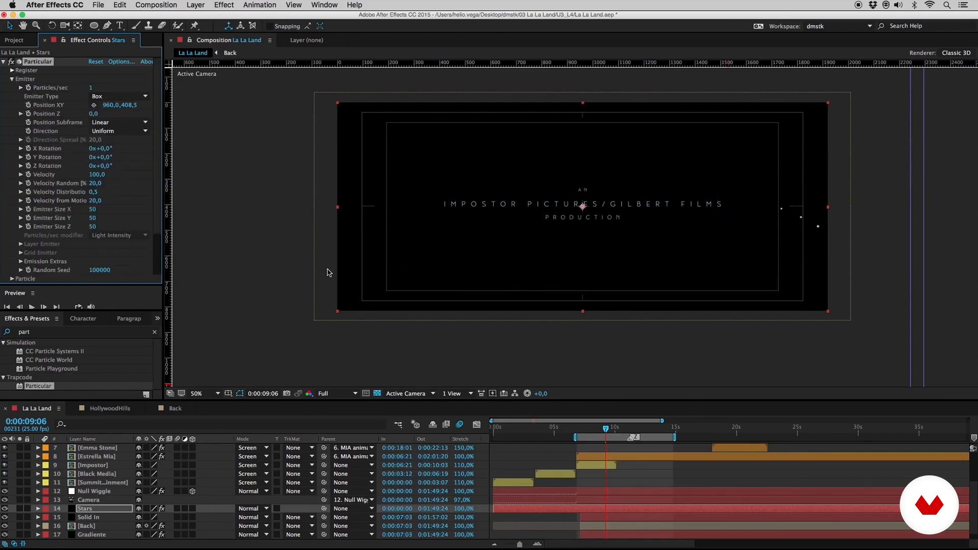
click(93, 210)
key(Tab)
text(900)
key(Tab)
key(Return)
drag(607, 432, 602, 432)
Set the emitter's Velocity, Velocity Random, Velocity Distribution and Velocity from Motion to 0, and Pre Run to 100.
click(97, 174)
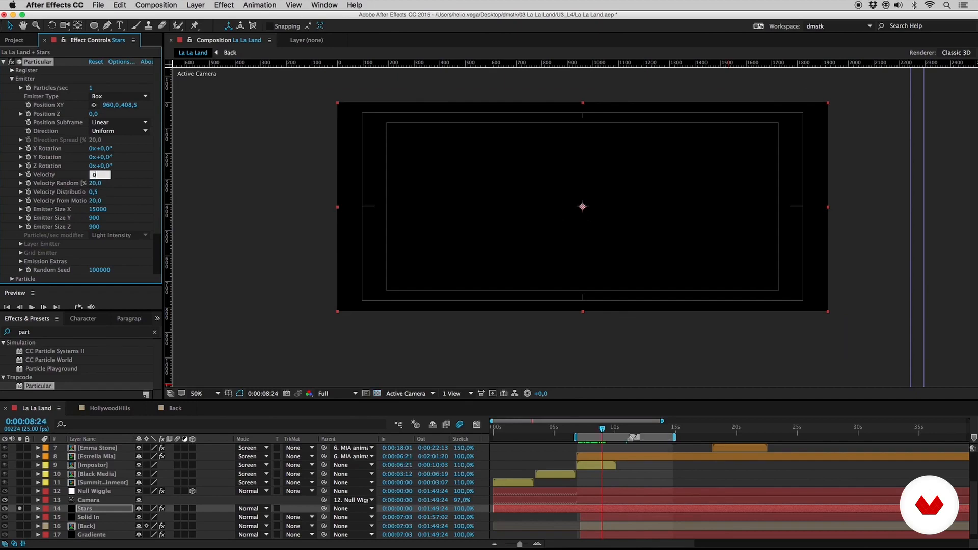
key(Tab)
text(0)
key(Tab)
text(0)
key(Tab)
text(0)
key(Return)
click(21, 261)
drag(92, 265, 185, 252)
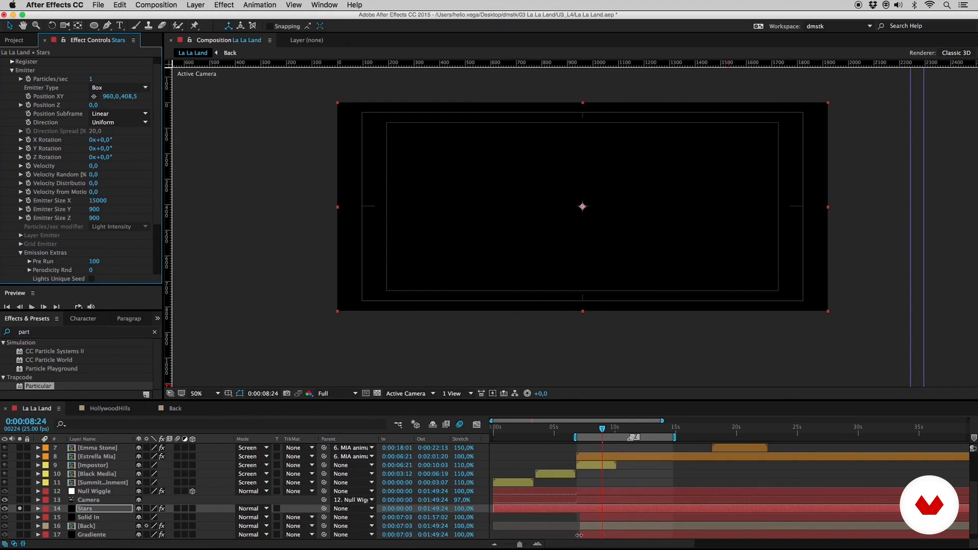
Solo the Camera layer, trim the Stars layer's in point to 0:00:07:03 and preview the result.
click(20, 500)
drag(494, 509, 580, 510)
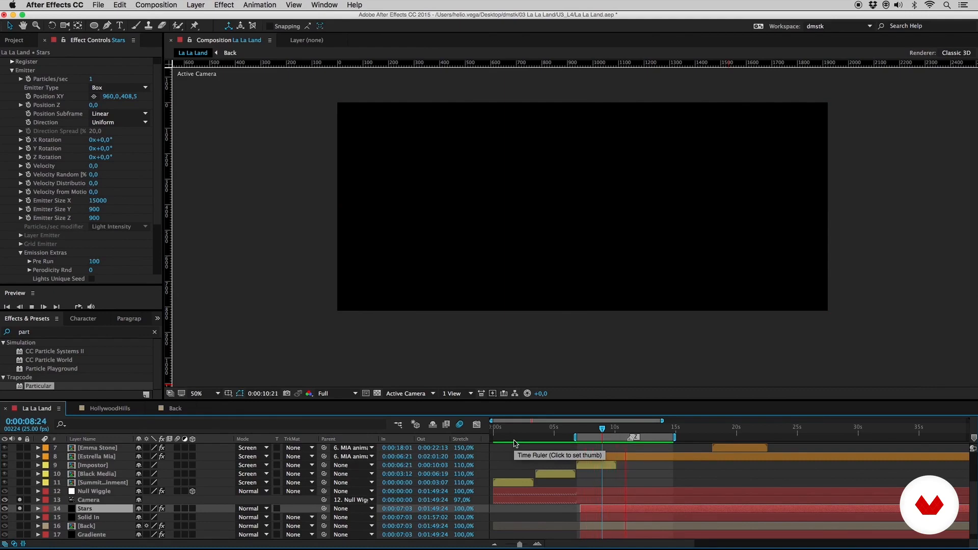
key(space)
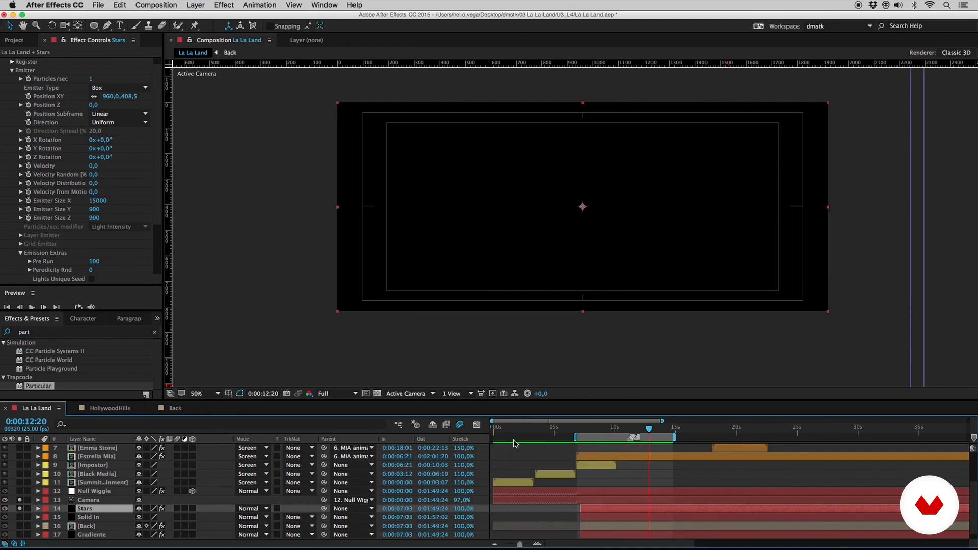
Set the particle Life to 500 seconds and check the star field at 0:00:10:22.
scroll(87, 278, down, 4)
click(11, 228)
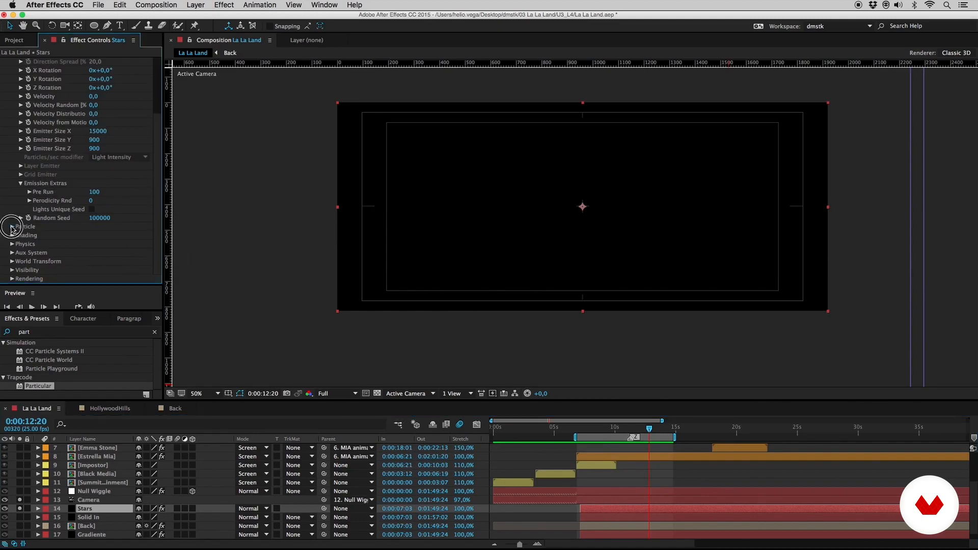
scroll(48, 115, down, 7)
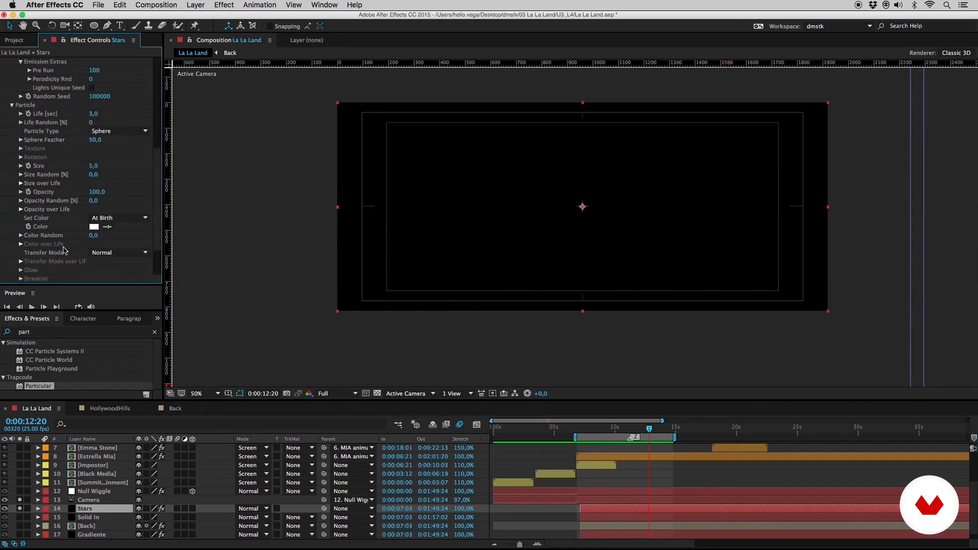
click(95, 114)
key(Return)
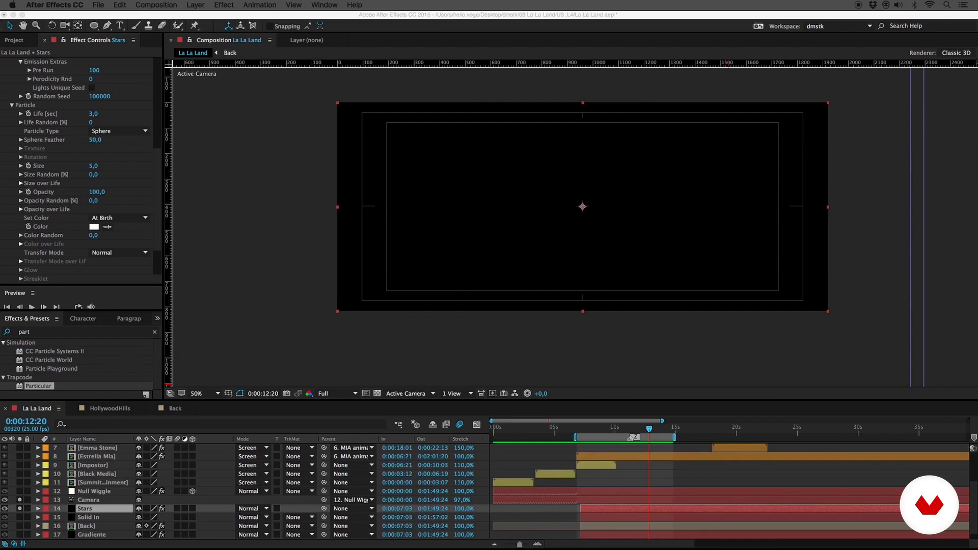
click(92, 116)
click(93, 115)
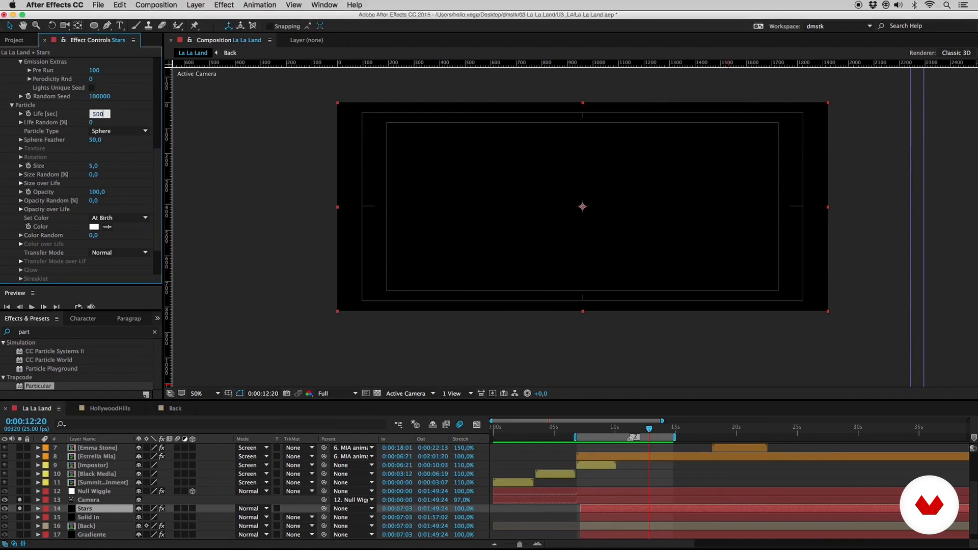
text(500)
key(Return)
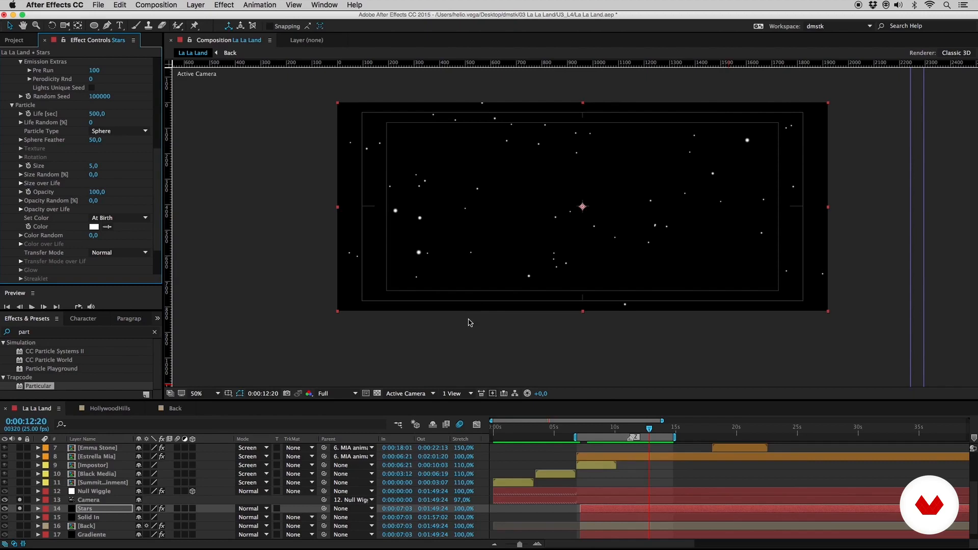
drag(614, 439, 626, 464)
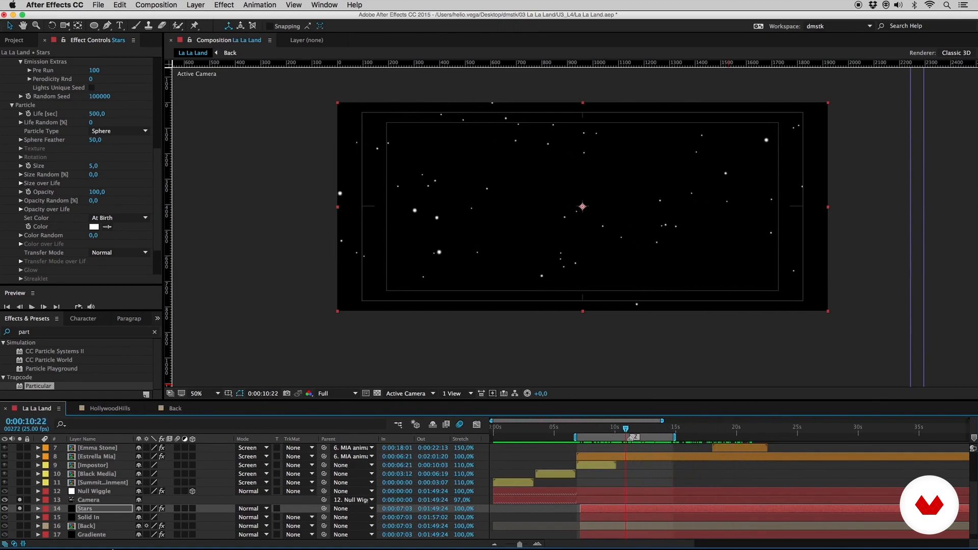
Reveal the Null Wiggle layer's modified properties and examine its slider, Anchor Point and X Position expressions.
click(92, 501)
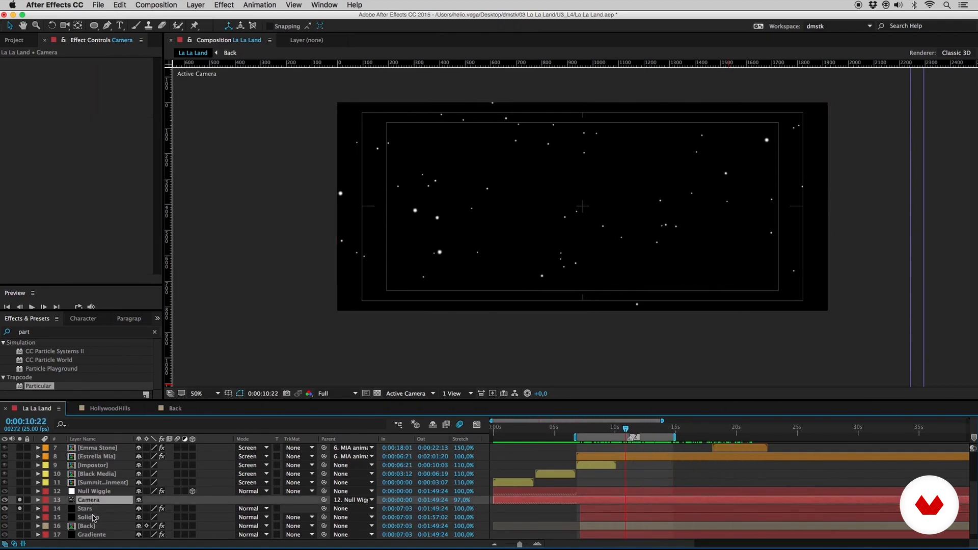
click(93, 492)
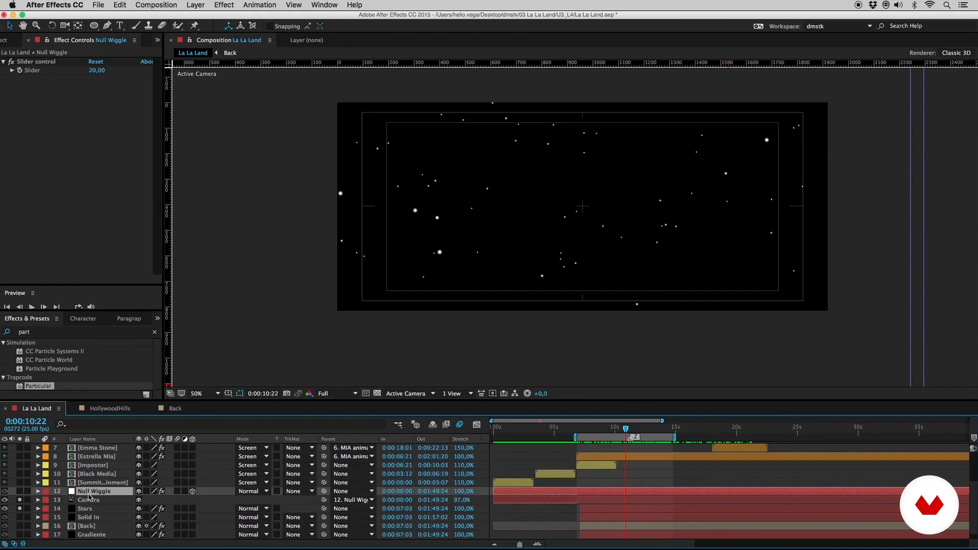
key(u)
key(u)
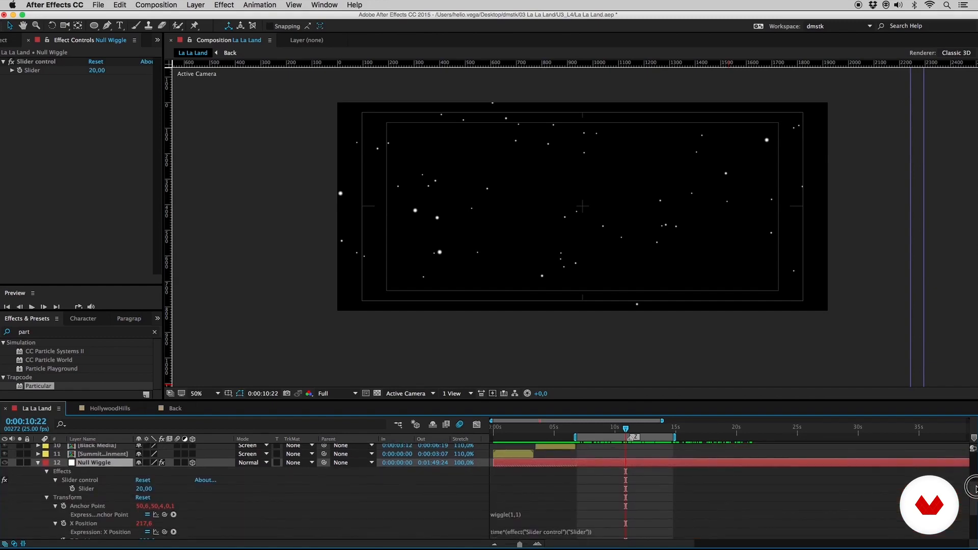
scroll(974, 489, down, 1)
scroll(974, 490, down, 2)
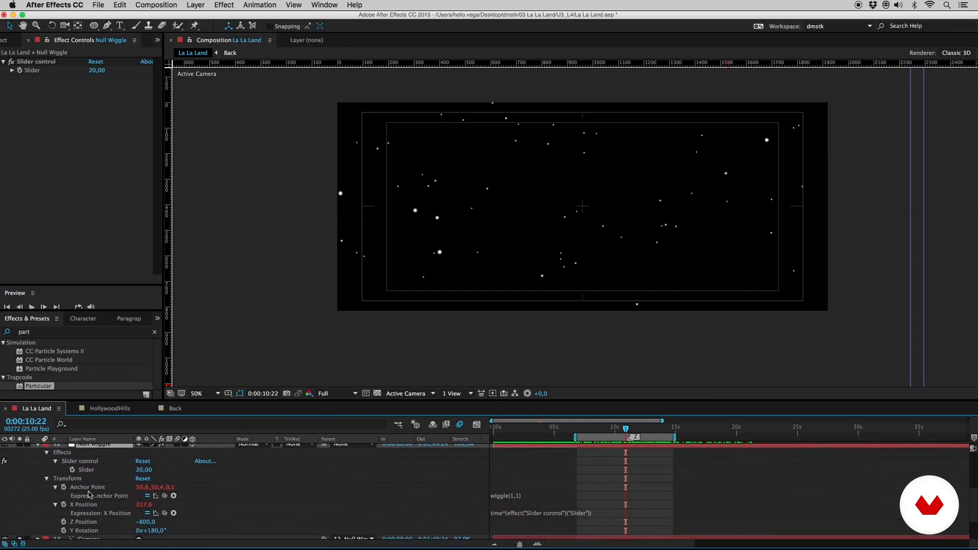
Show Top and Active Camera views together, select the Camera layer and scrub through time to examine its movement.
drag(411, 402, 411, 372)
scroll(973, 491, up, 4)
drag(974, 490, 974, 491)
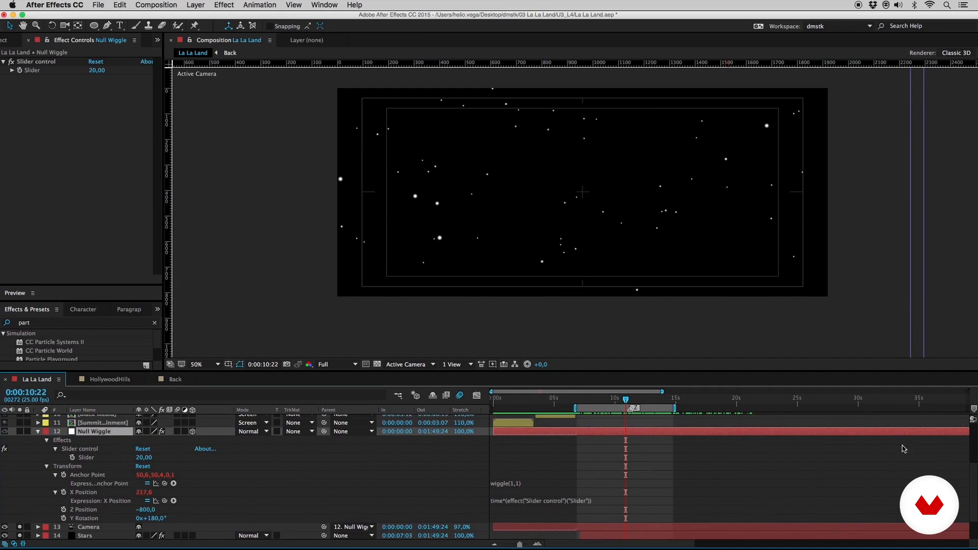
click(465, 364)
click(465, 385)
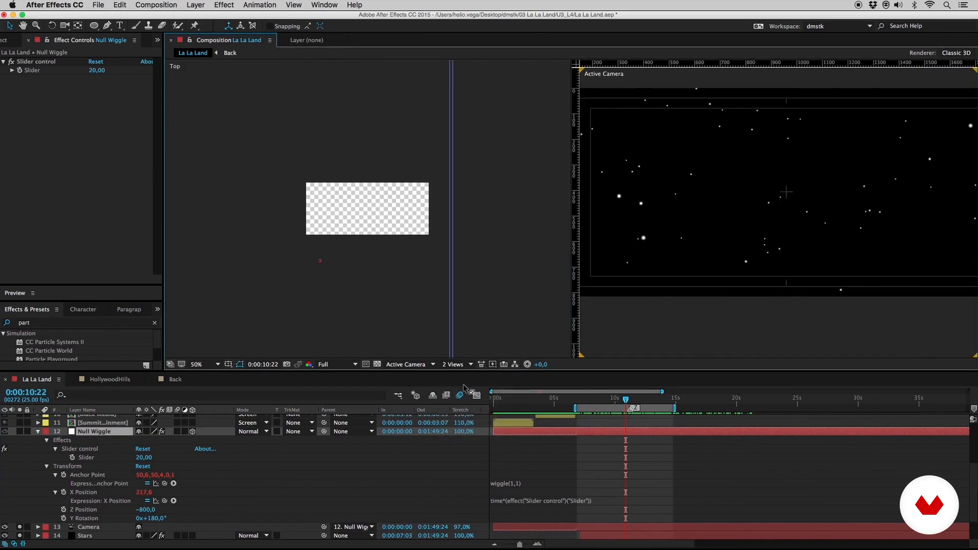
click(88, 527)
drag(625, 400, 506, 424)
drag(698, 545, 552, 548)
drag(591, 402, 703, 402)
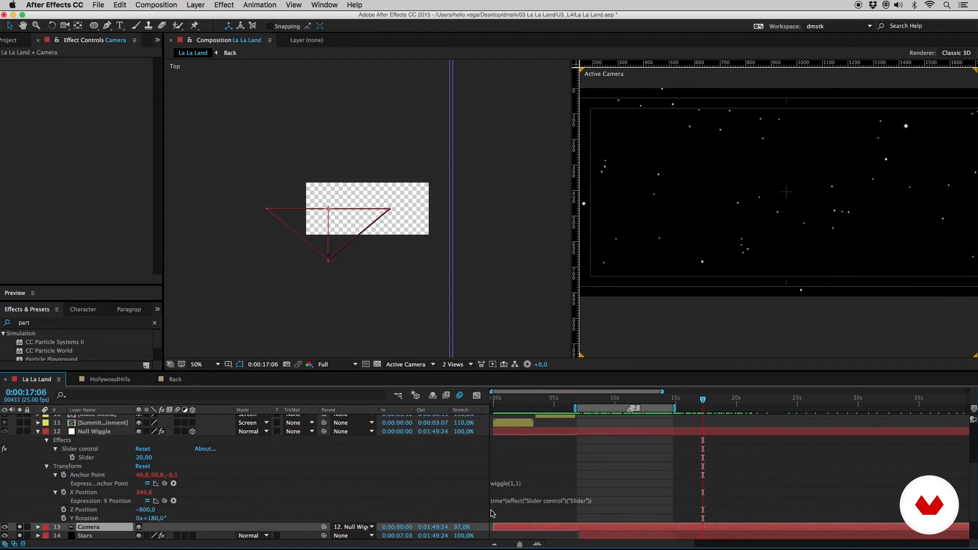
Rebuild the Null Wiggle X Position expression as time*effect("Slider control")("Slider") by linking it to the slider, and scrub to check it.
click(517, 502)
click(506, 501)
drag(507, 501, 613, 501)
key(BackSpace)
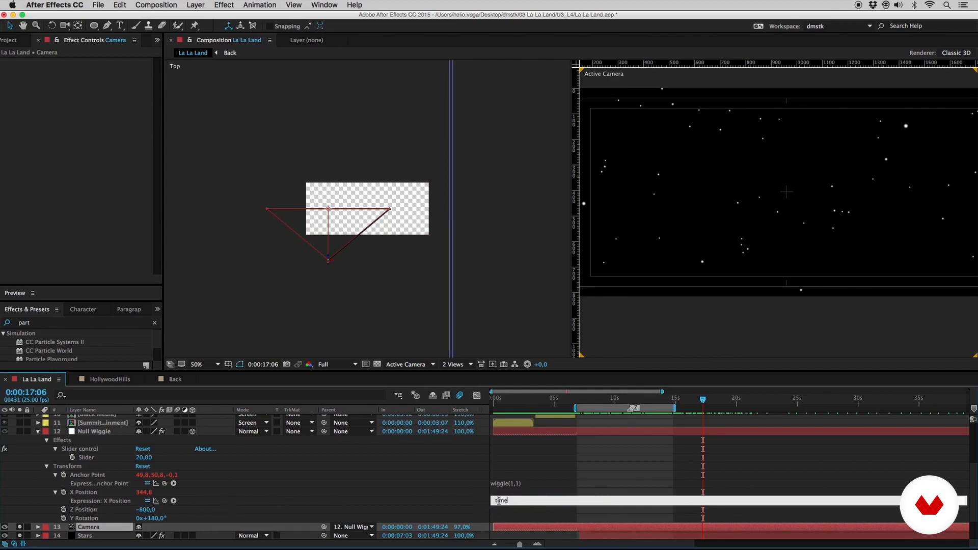
drag(164, 501, 94, 457)
click(471, 497)
drag(591, 400, 651, 435)
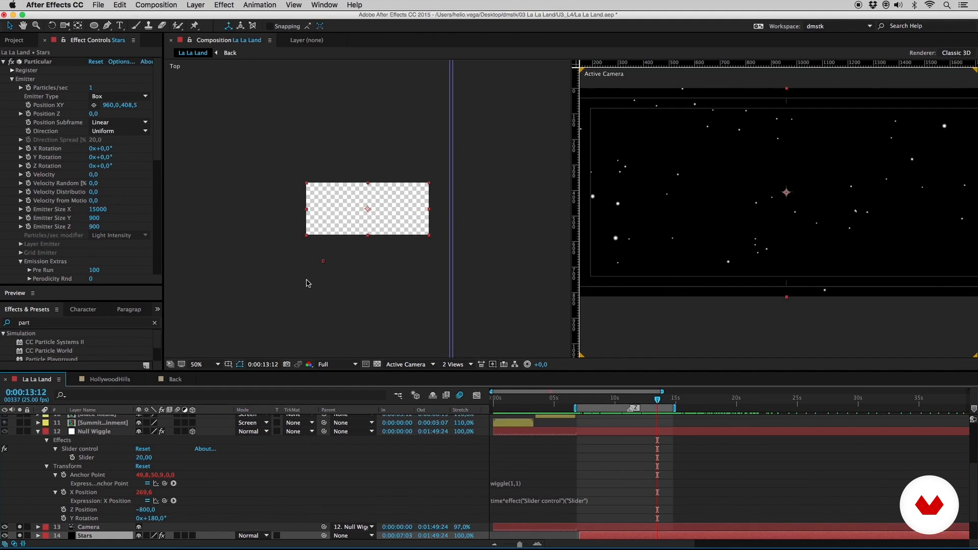
Collapse the Null Wiggle properties and set the Stars particles' Sphere Feather to 0.
click(38, 432)
drag(158, 156, 146, 239)
click(95, 146)
key(Return)
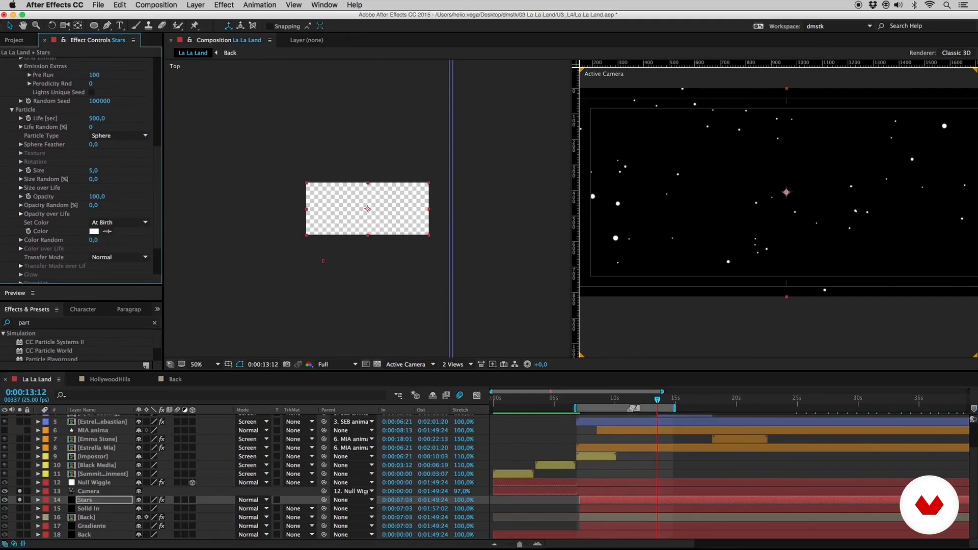
Set the star particles' Size to 1 and Size Random to 100%.
click(94, 171)
text(1)
click(102, 179)
text(100)
key(Return)
Set the particle Transfer Mode to Screen and widen the effect controls area to expose the Size over Life graph.
click(105, 257)
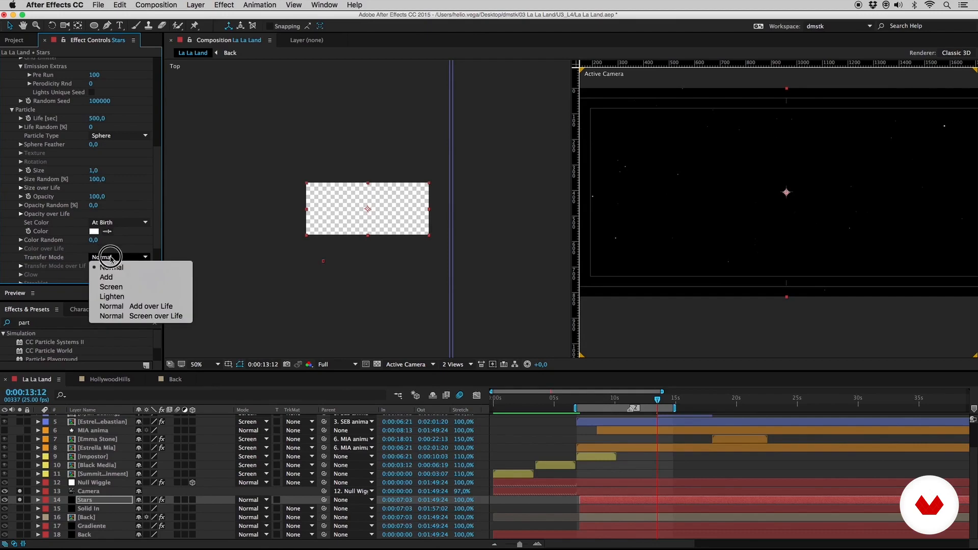
click(102, 285)
drag(162, 151, 212, 148)
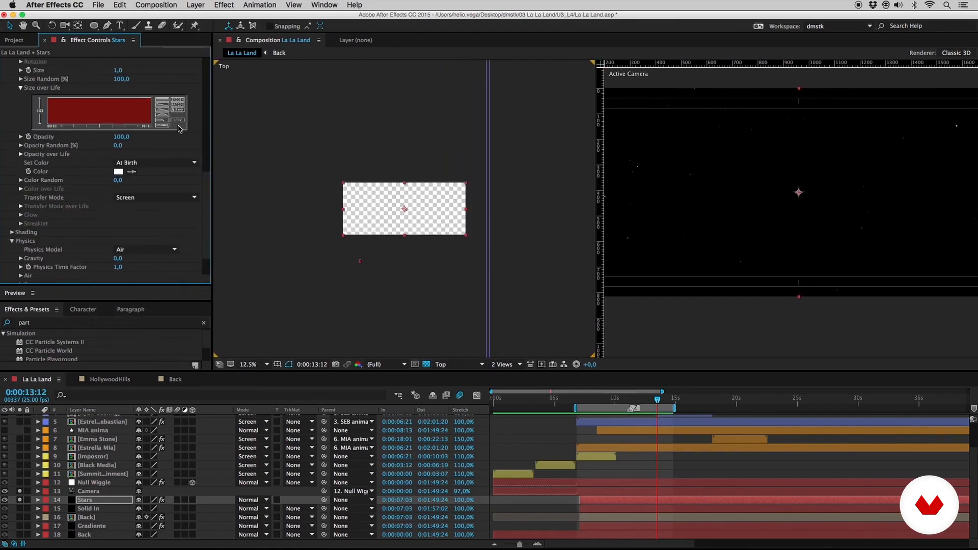
Shape a smoothed Size over Life curve that tapers off at the end, and set the particle Size to 1.
scroll(197, 137, up, 10)
scroll(197, 136, down, 1)
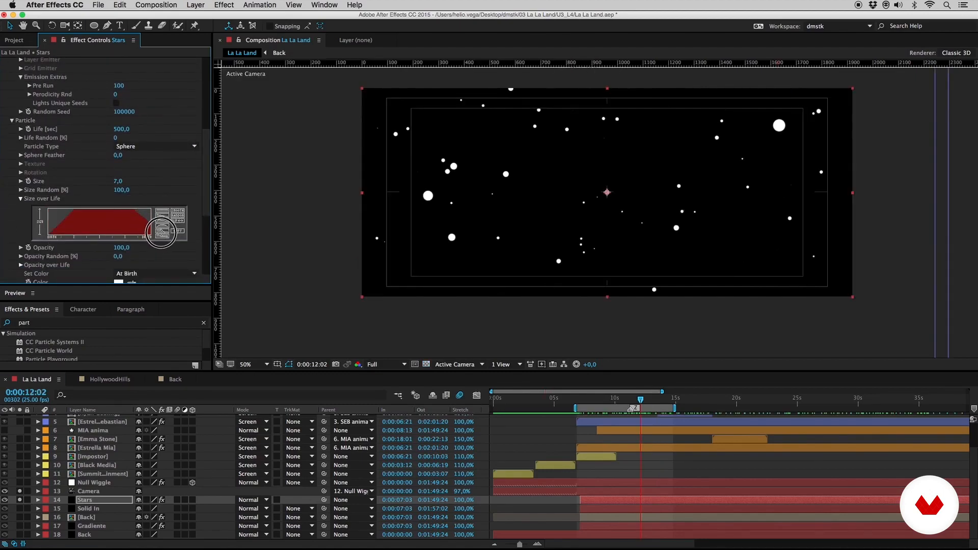
drag(128, 210, 148, 238)
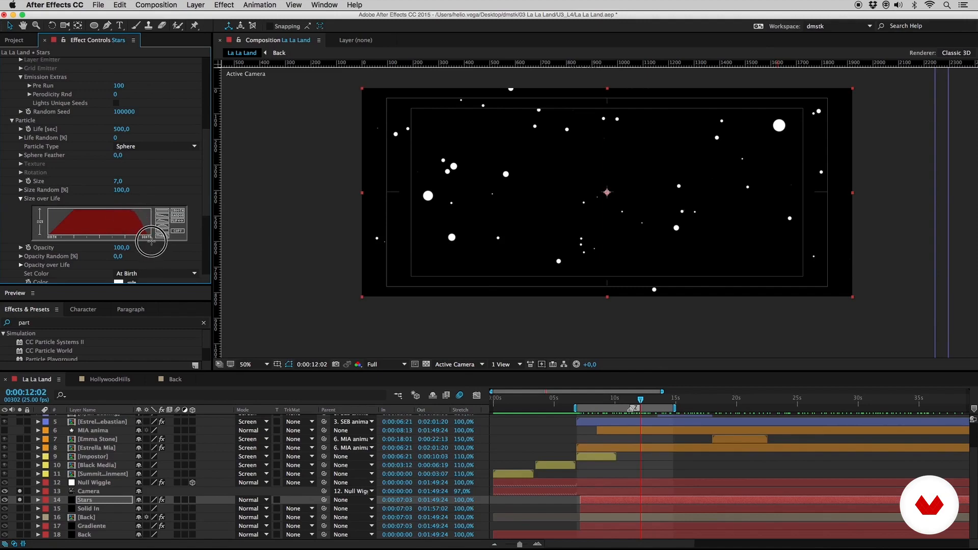
click(163, 226)
click(117, 182)
text(1)
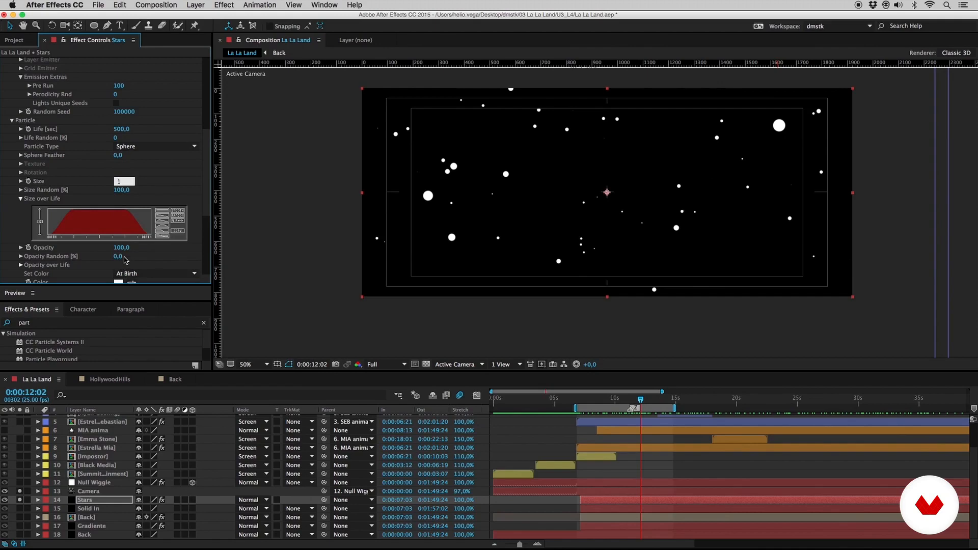
key(Return)
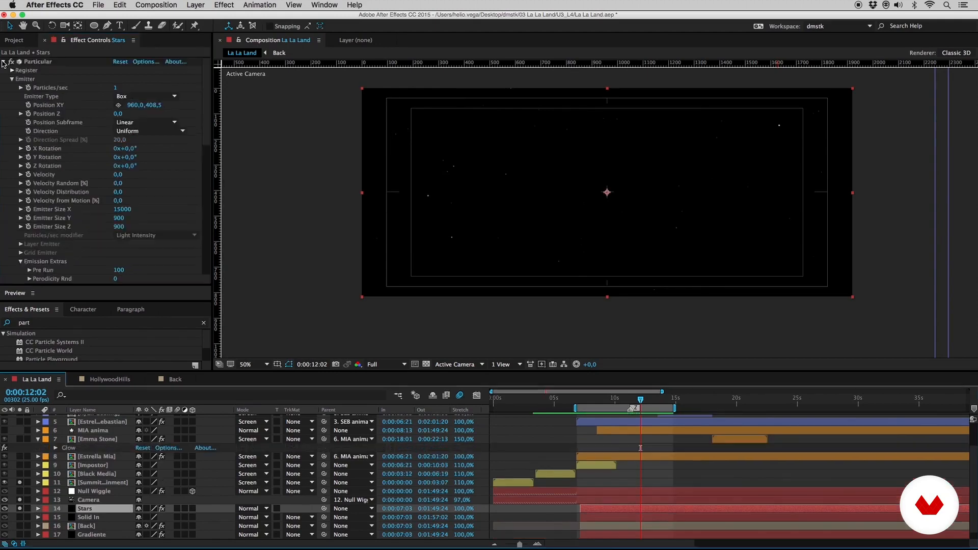
Collapse the Particular settings, paste the Glow effect onto the Stars layer and inspect the glowing stars up close.
click(3, 62)
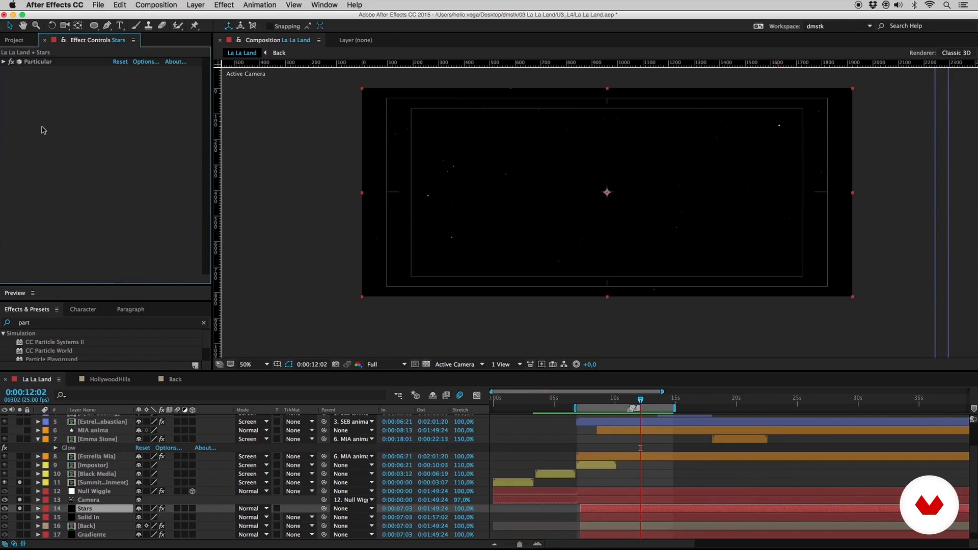
key(super+v)
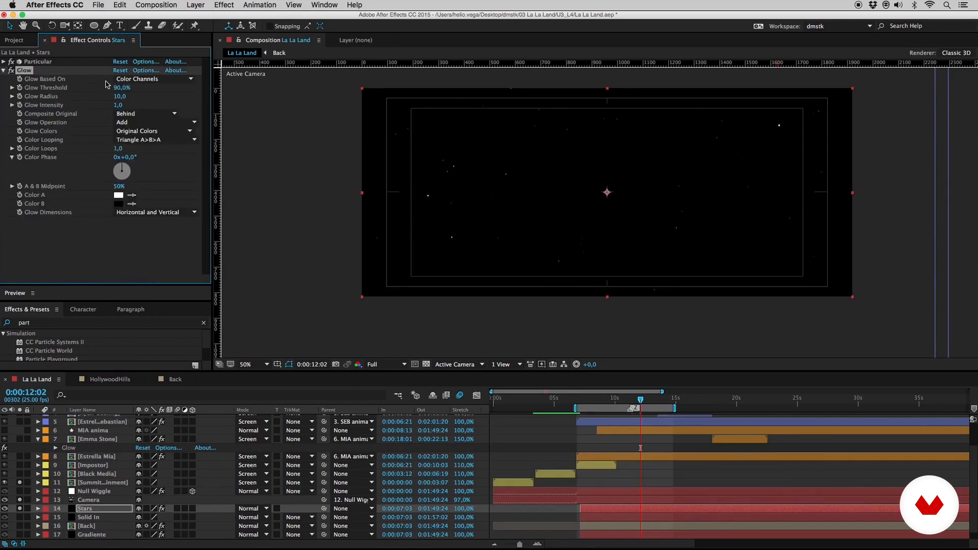
key(z)
click(525, 186)
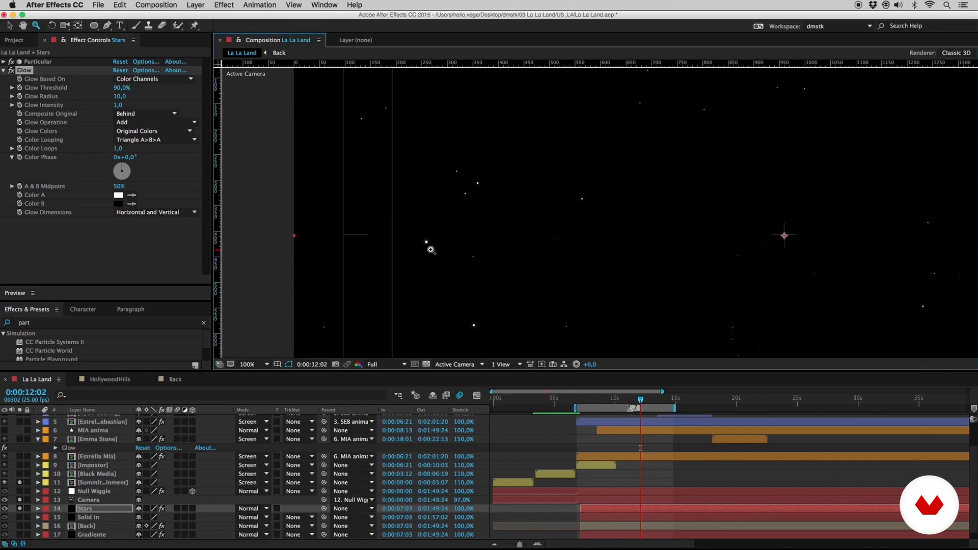
click(446, 257)
alt+click(575, 212)
alt+click(583, 209)
key(h)
drag(783, 177, 490, 194)
Apply the copied Glow effect to the Summit Entertainment, Black Media and Impostor layers, scrub through the titles and save the project.
click(100, 482)
shift+click(96, 465)
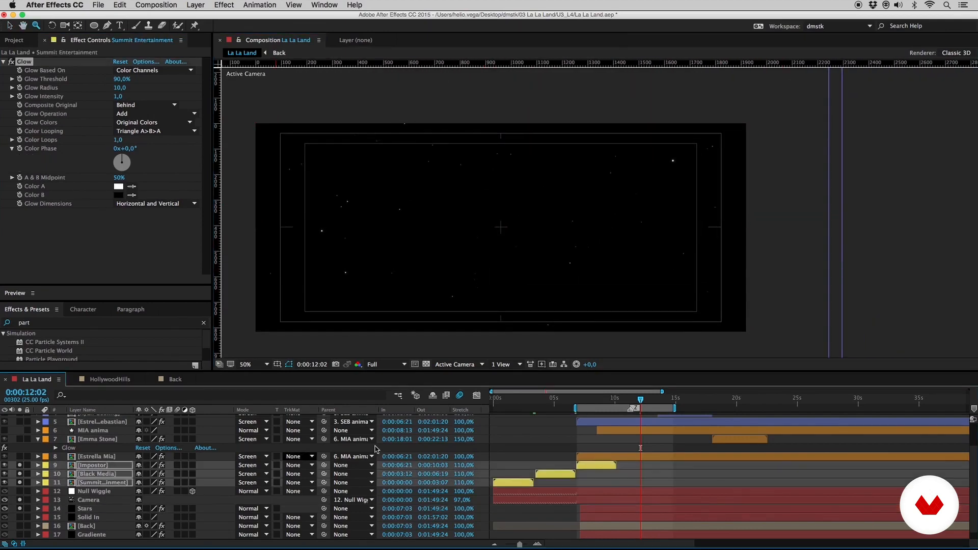
click(555, 403)
drag(555, 404, 594, 403)
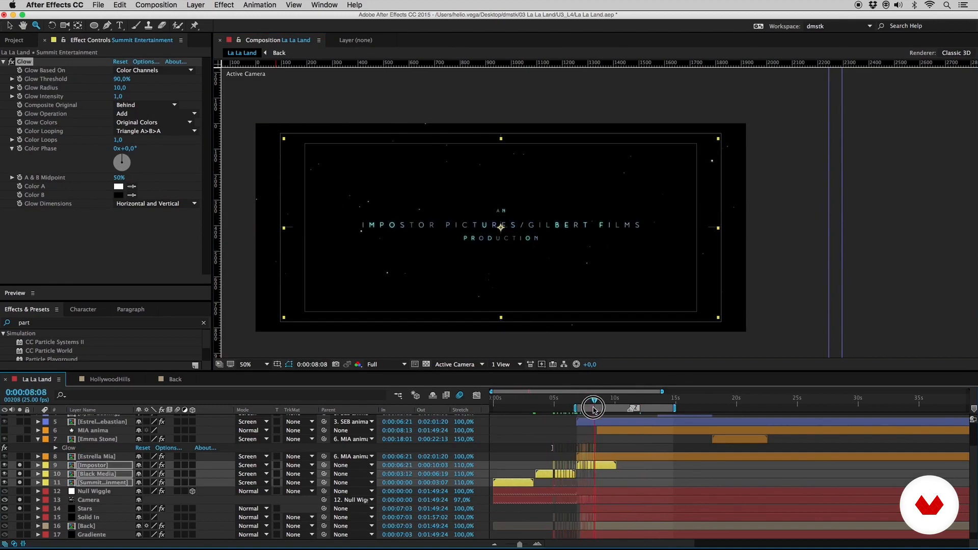
key(super+s)
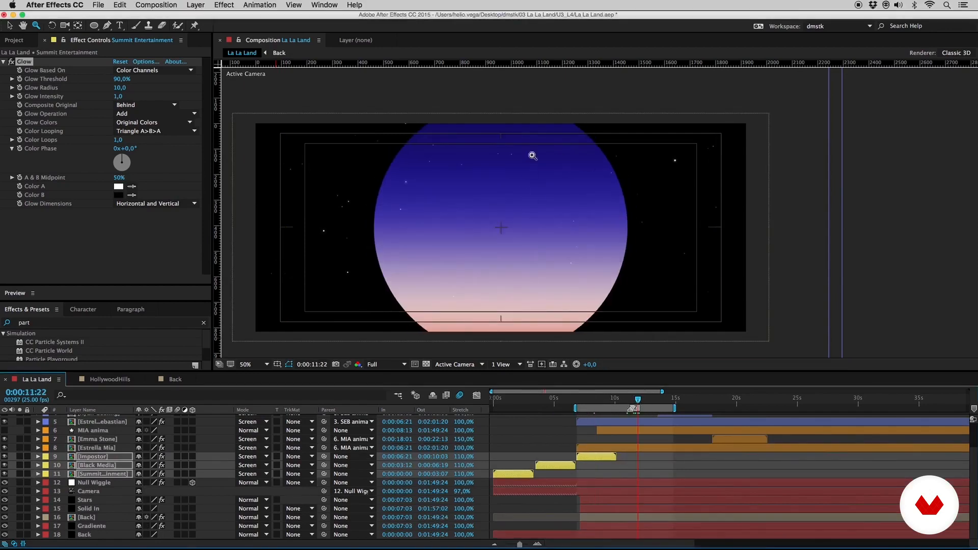
Move the Solid In layer above the Stars, Camera and Null Wiggle layers, directly below Summit Entertainment.
click(87, 509)
drag(95, 510, 94, 501)
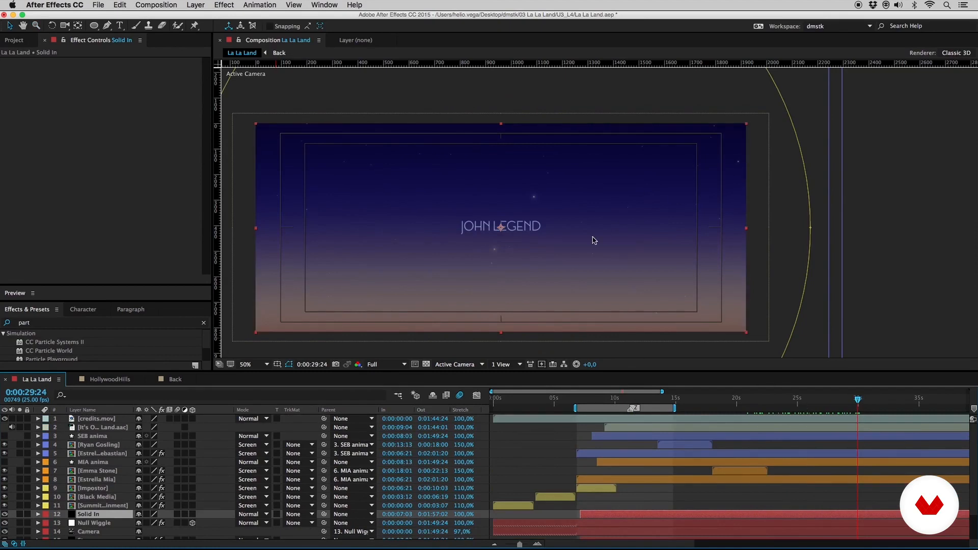
Duplicate the Emma Stone composition in the Nombres folder and open the copy.
click(14, 40)
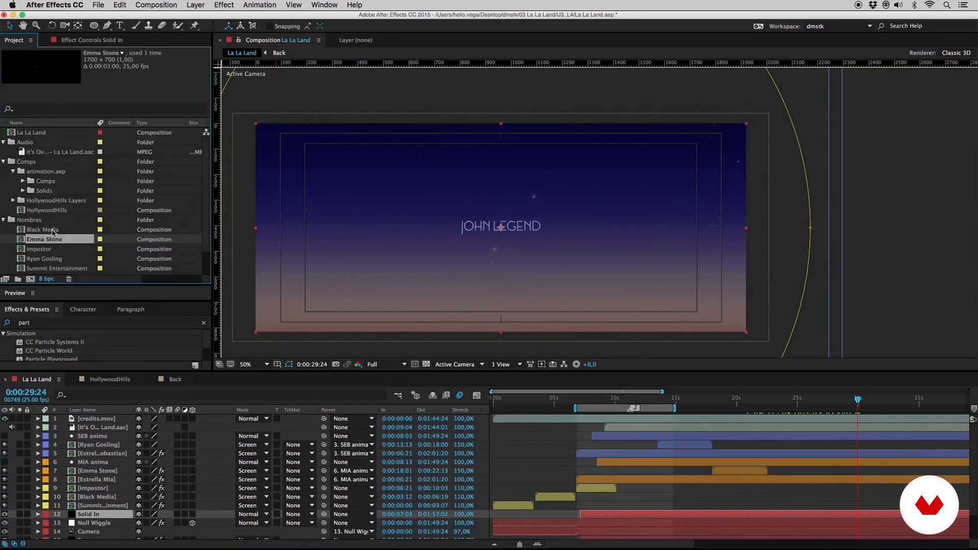
key(super+d)
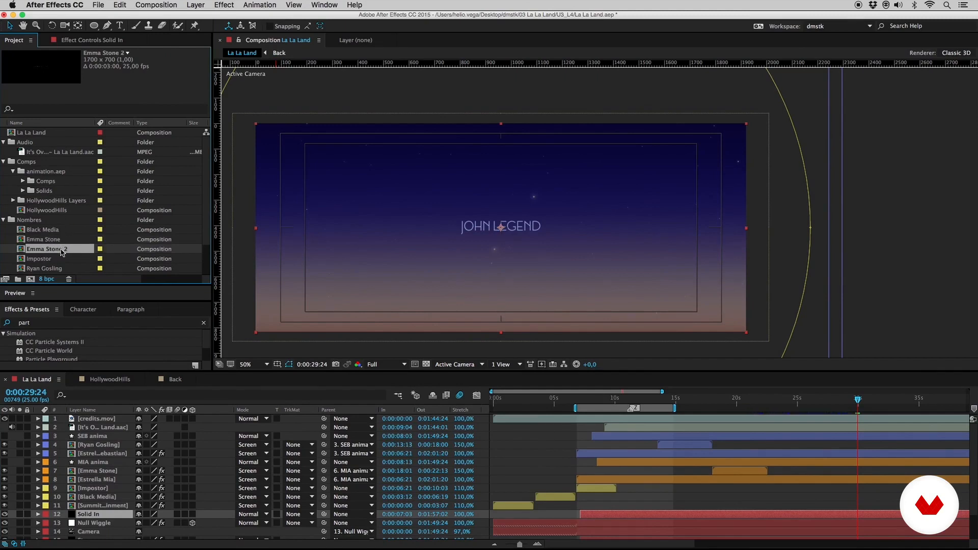
double_click(61, 249)
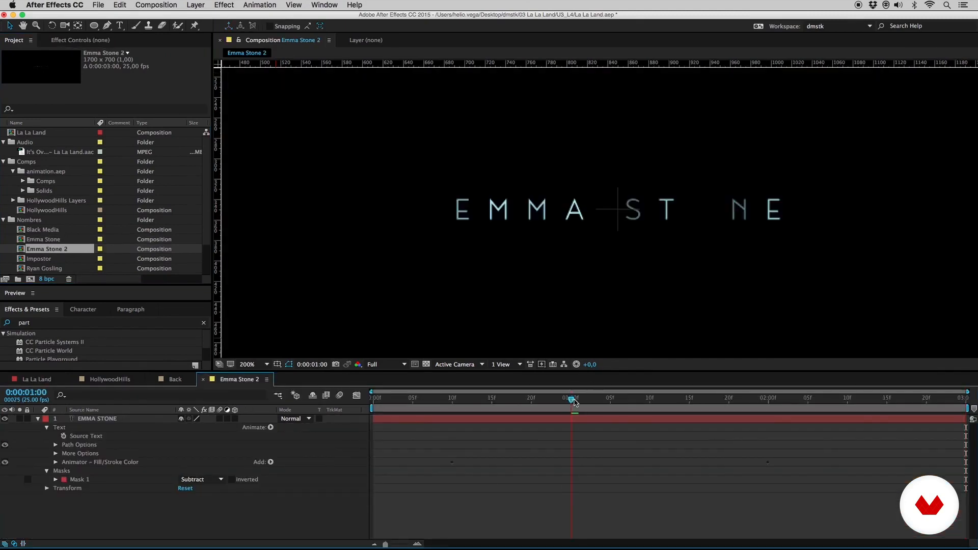
Replace the title text in the duplicated composition with JOHN LEGEND.
key(z)
alt+click(555, 245)
alt+click(555, 250)
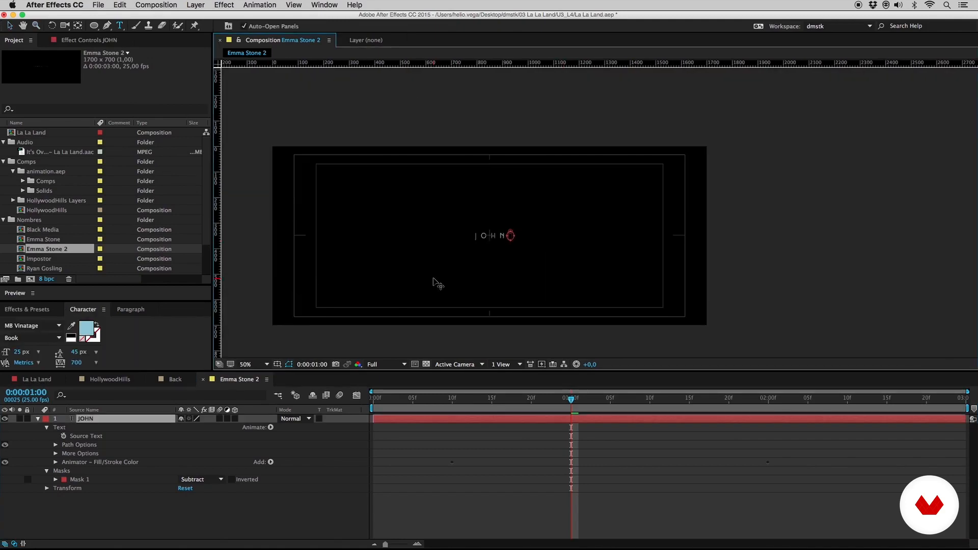
text(LEGEND)
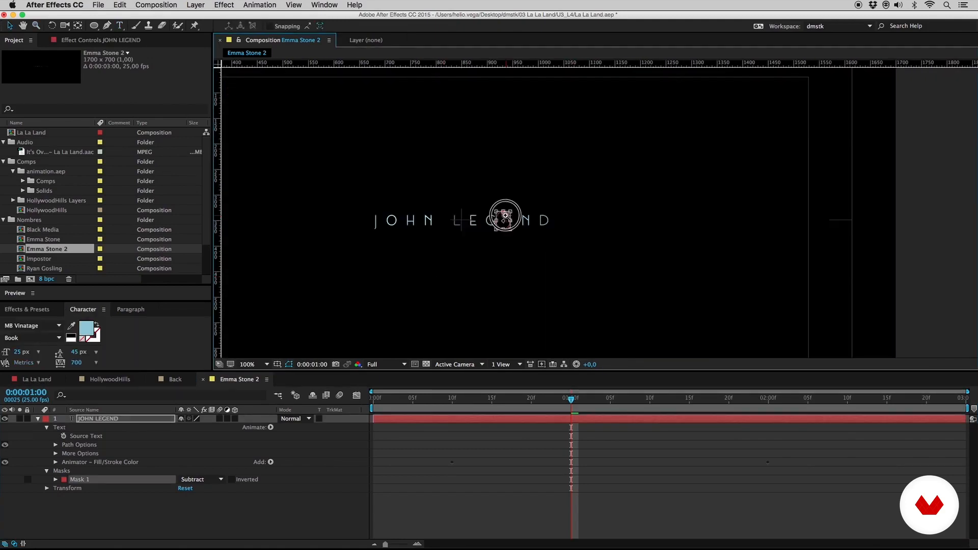
Move the text layer's Mask 1 over the letter O of JOHN and check that it hides the letter.
drag(505, 217, 387, 219)
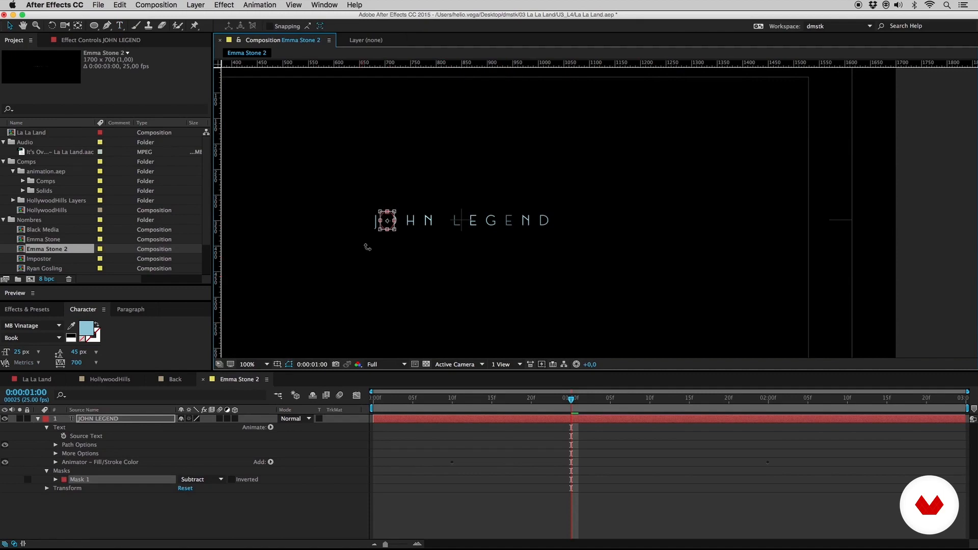
key(z)
click(401, 230)
click(601, 216)
key(v)
click(564, 280)
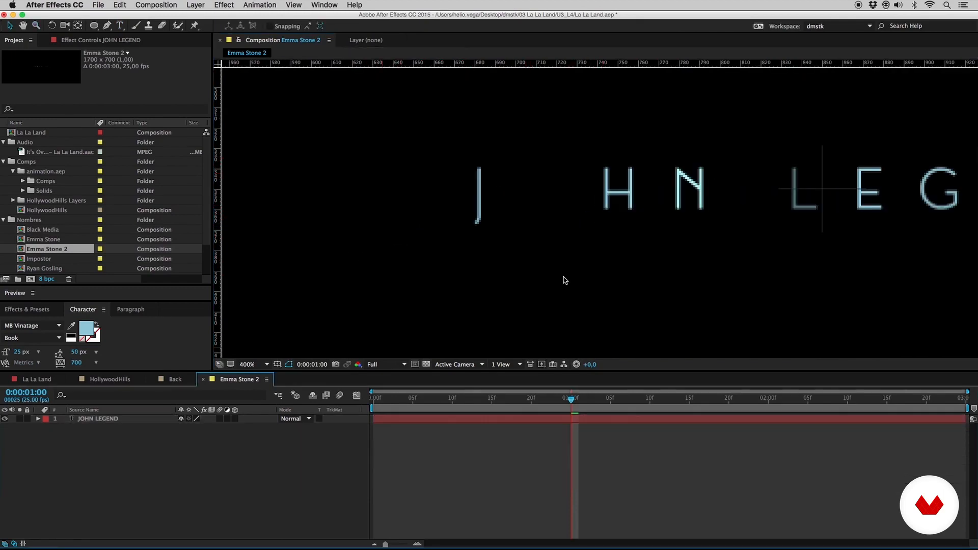
key(z)
alt+click(573, 265)
alt+click(579, 267)
drag(672, 221, 616, 256)
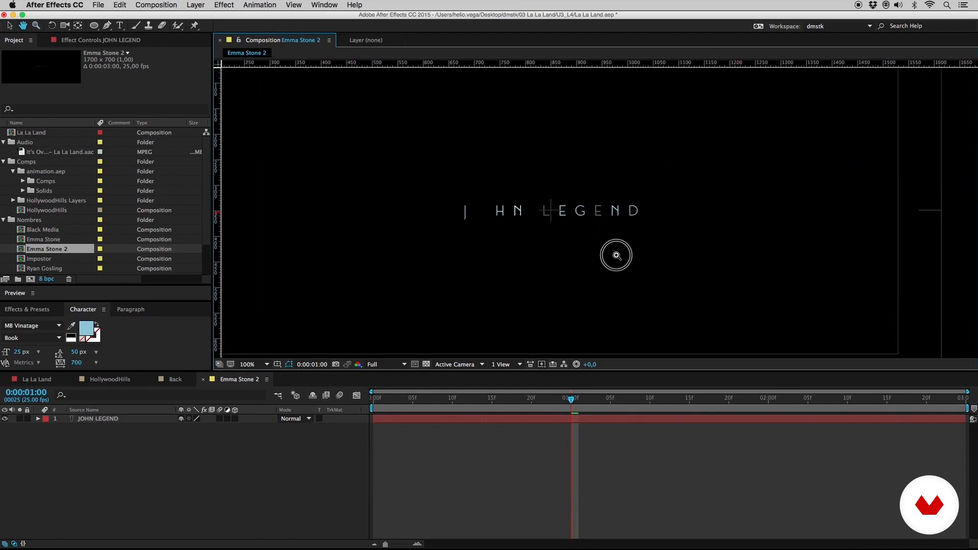
Duplicate the Estrella Mia composition in the animation.aep Comps folder and rename the copy Estrella Base.
click(23, 152)
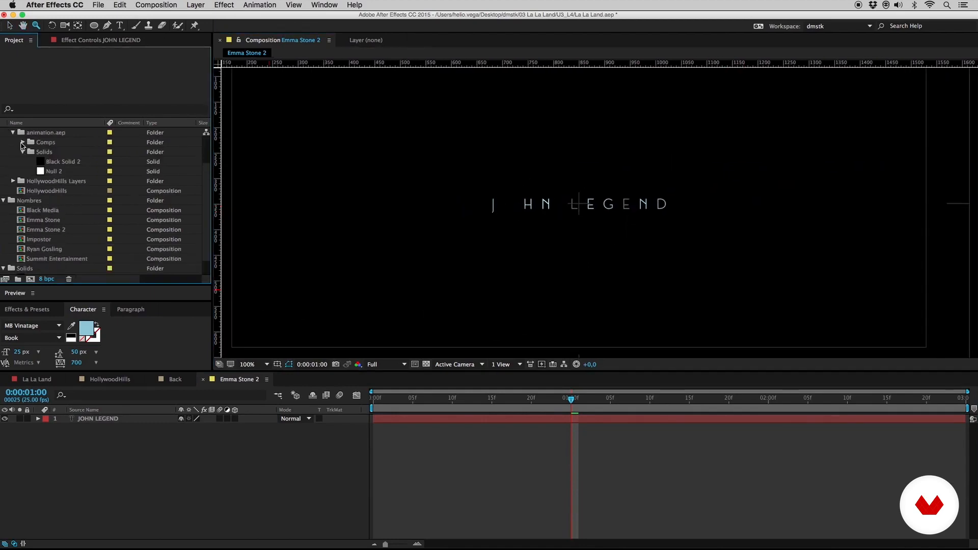
click(21, 142)
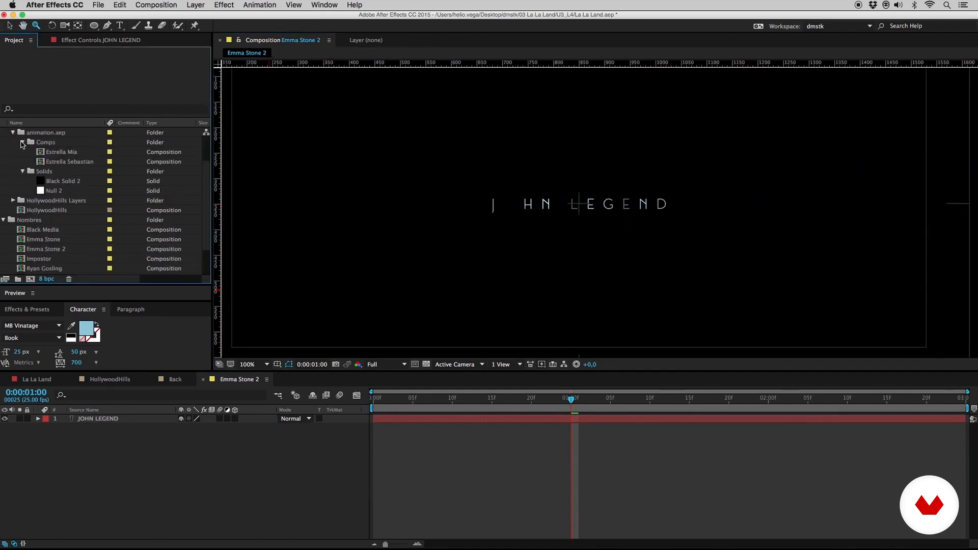
click(63, 152)
click(65, 161)
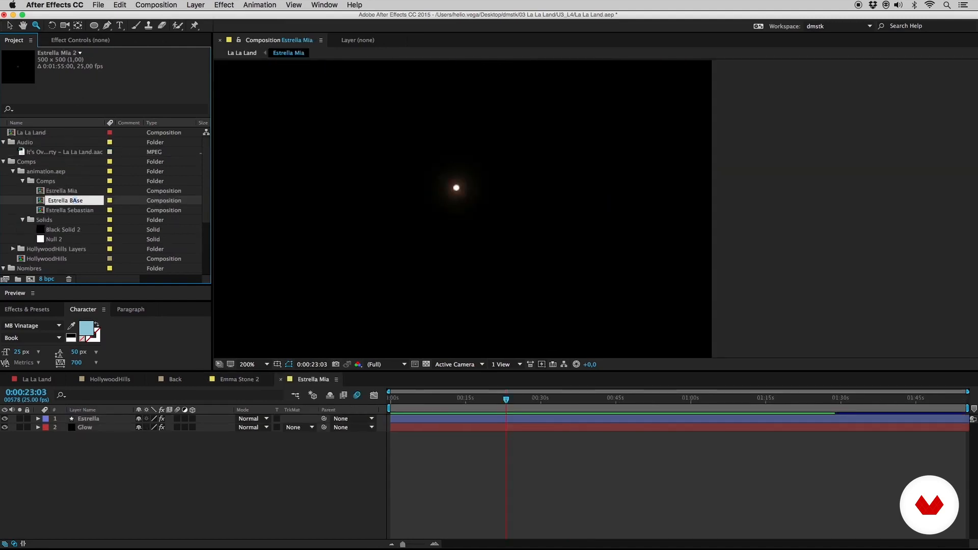
key(BackSpace)
text(a)
key(Return)
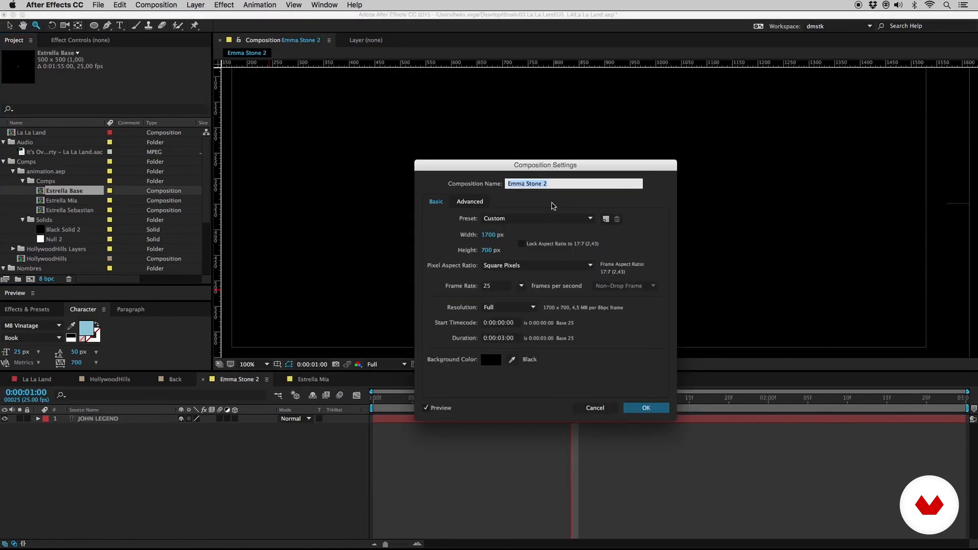
Rename the Emma Stone 2 composition John Legend and set its width to 1920 px.
text(John LEgend)
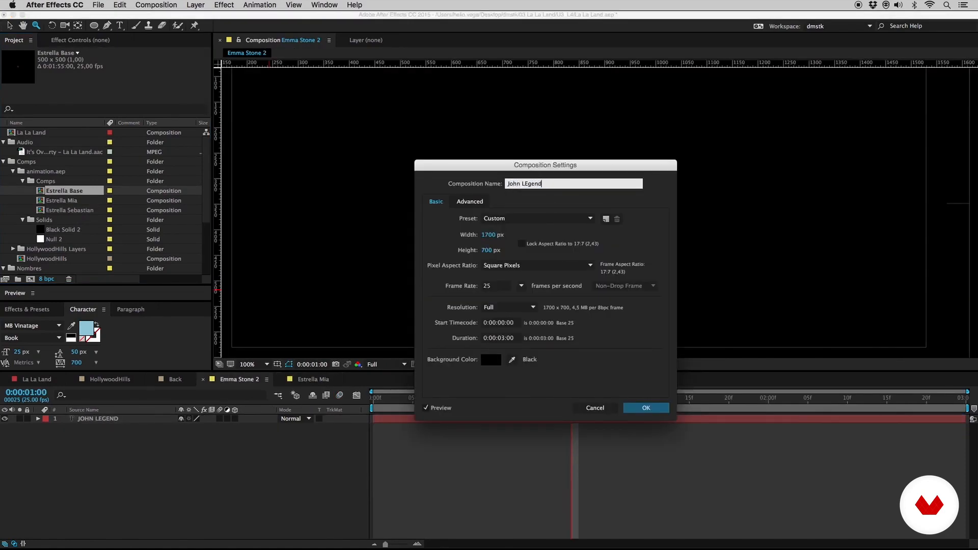
key(Tab)
text(1920)
key(Tab)
key(Return)
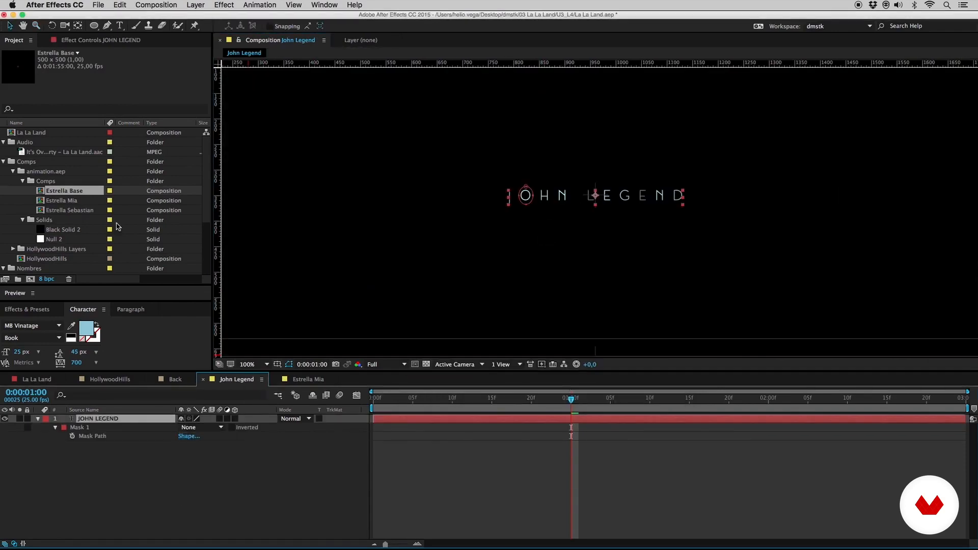
Add Estrella Base above the JOHN LEGEND text with Screen blending and place its star inside the O of JOHN.
drag(71, 195, 100, 419)
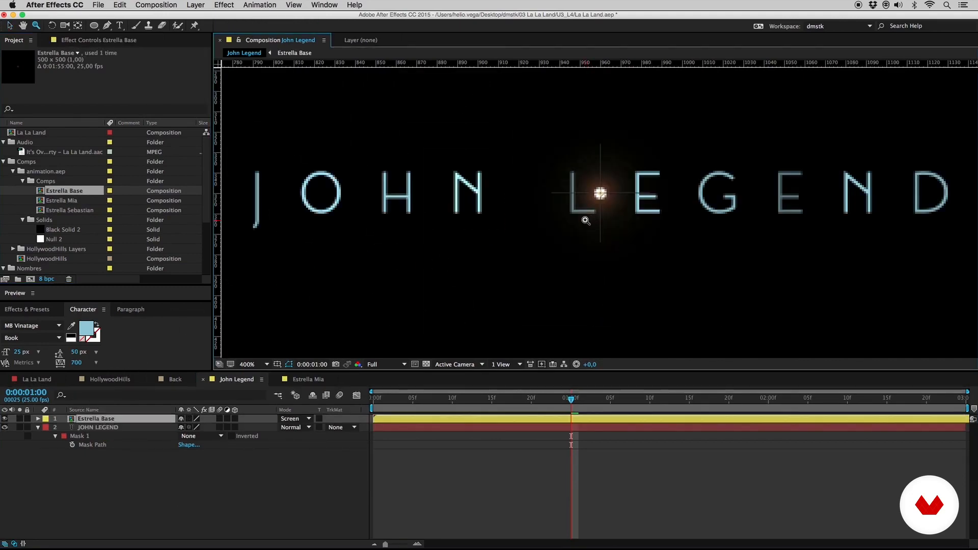
key(v)
drag(608, 208, 305, 218)
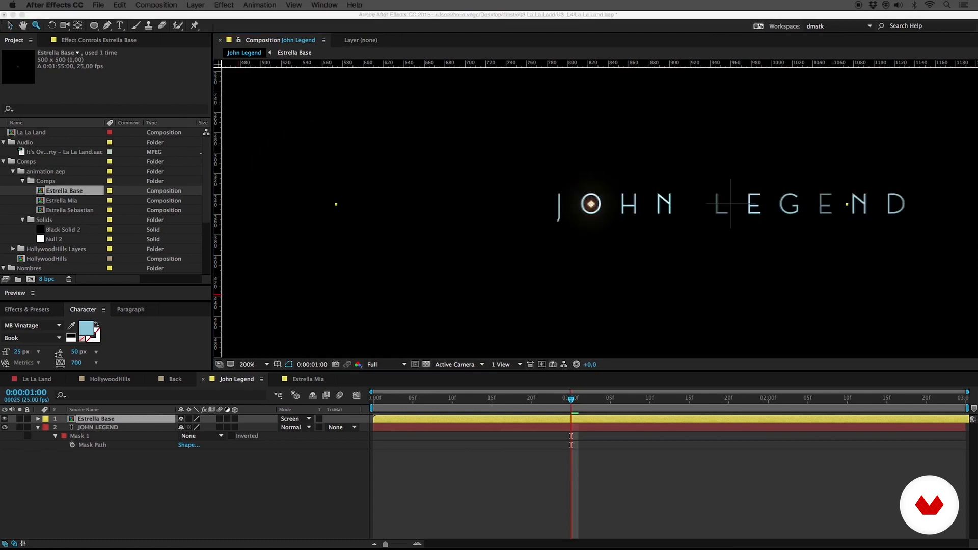
Apply Hue/Saturation to the Estrella Base layer and turn its star blue with a Master Hue of -145°.
click(92, 422)
key(super+5)
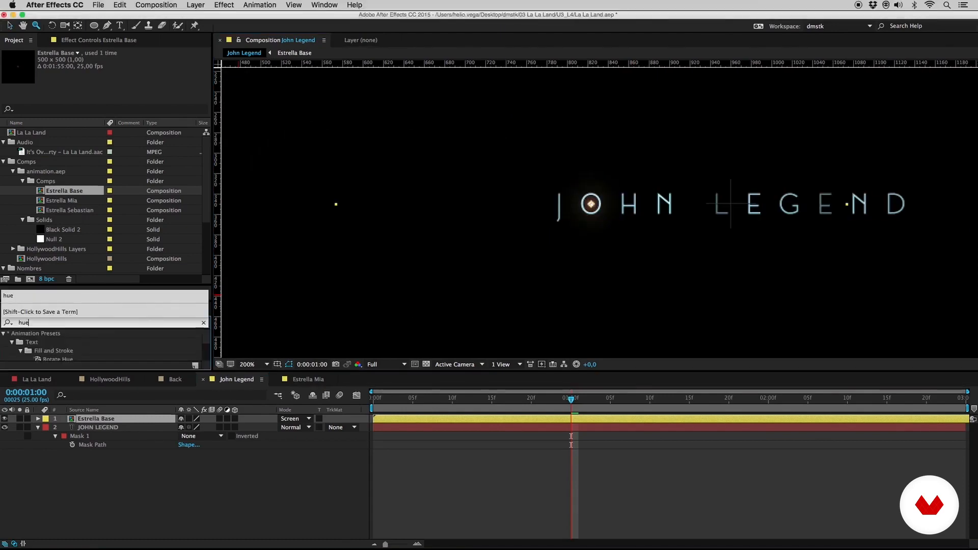
drag(208, 341, 206, 357)
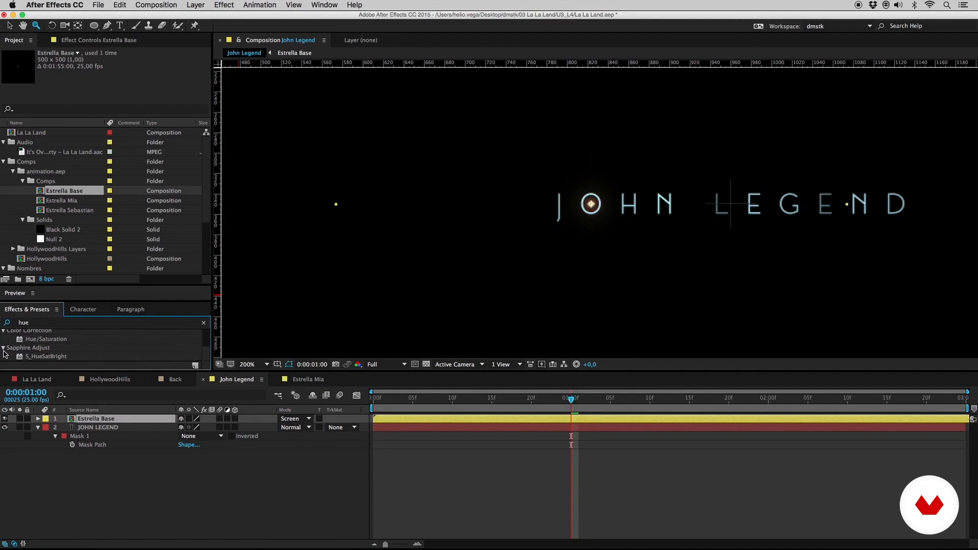
double_click(47, 340)
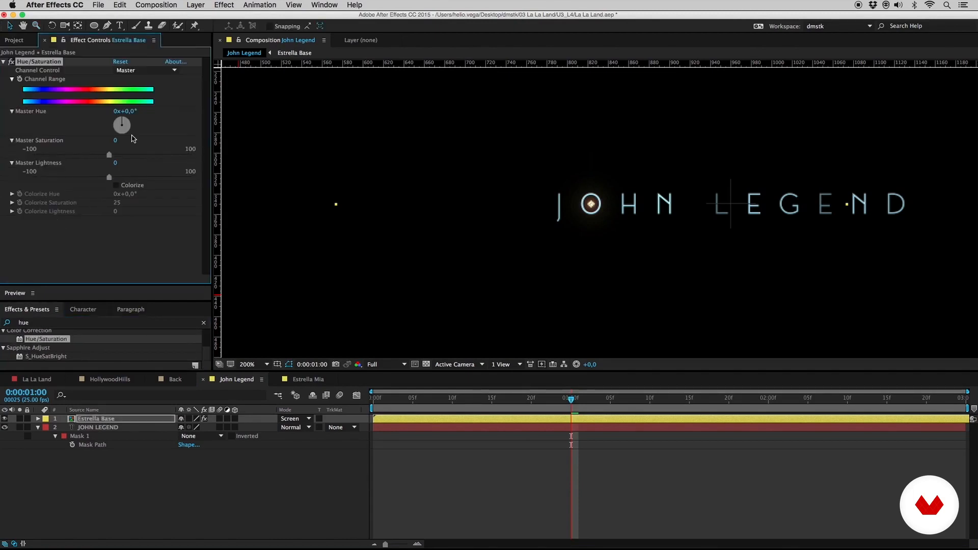
drag(122, 123, 121, 135)
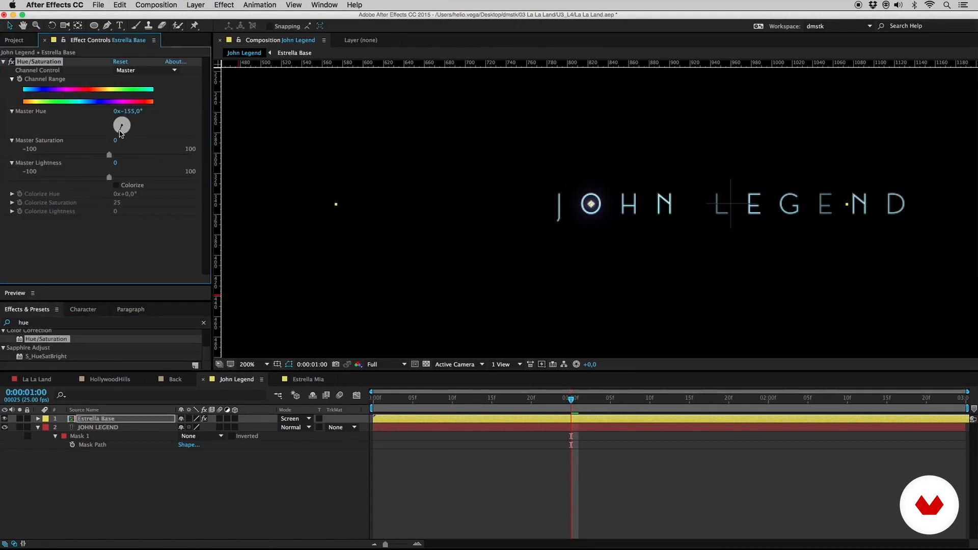
click(134, 111)
text(45)
key(Return)
click(134, 490)
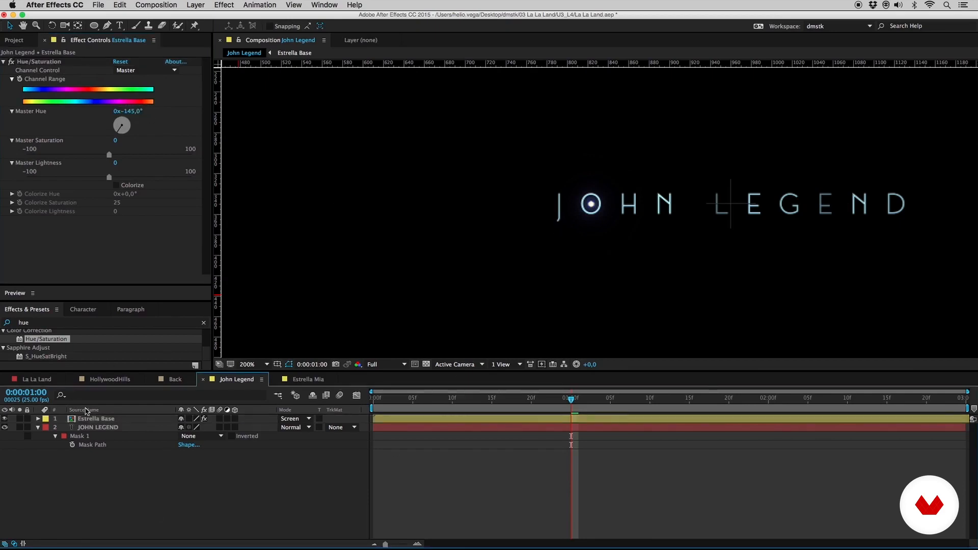
Nudge the star upward to centre it inside the O of JOHN and check the whole title.
key(Up)
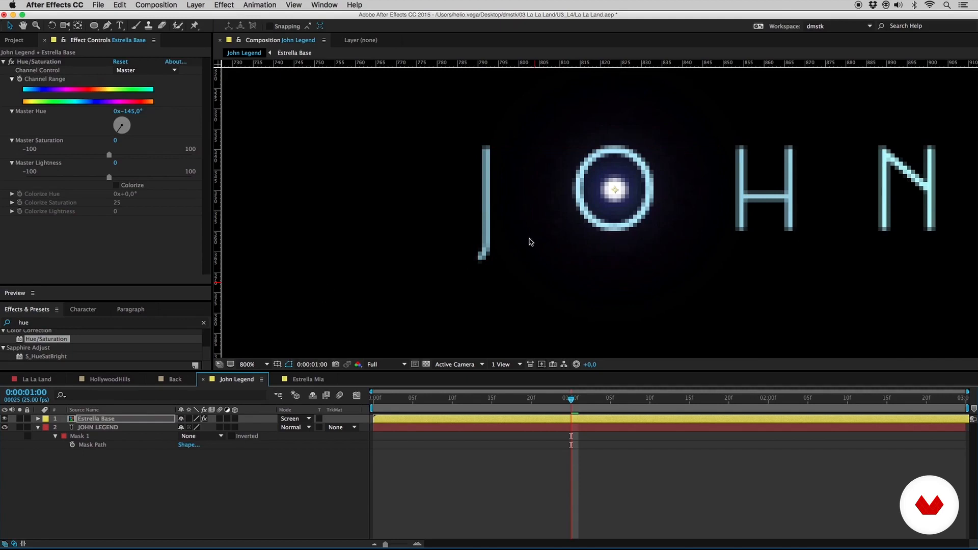
key(z)
alt+click(576, 205)
alt+click(575, 229)
alt+click(707, 231)
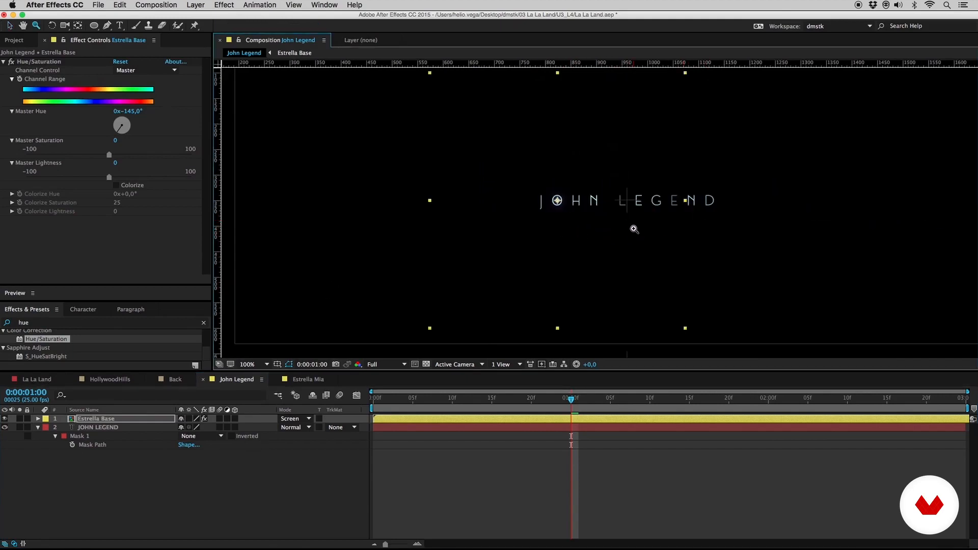
Add a null object to the John Legend composition and name it Null Nombre.
click(100, 485)
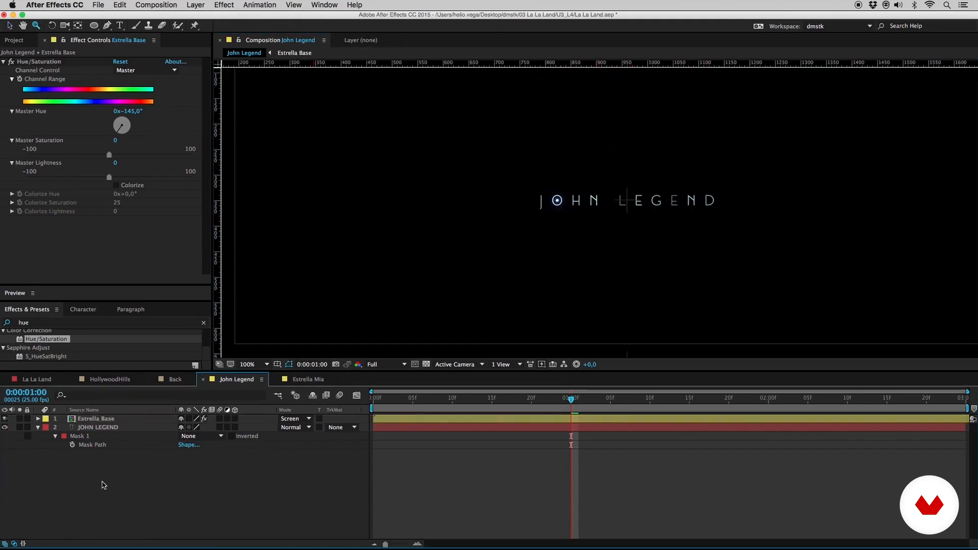
right_click(100, 472)
mouse_move(142, 453)
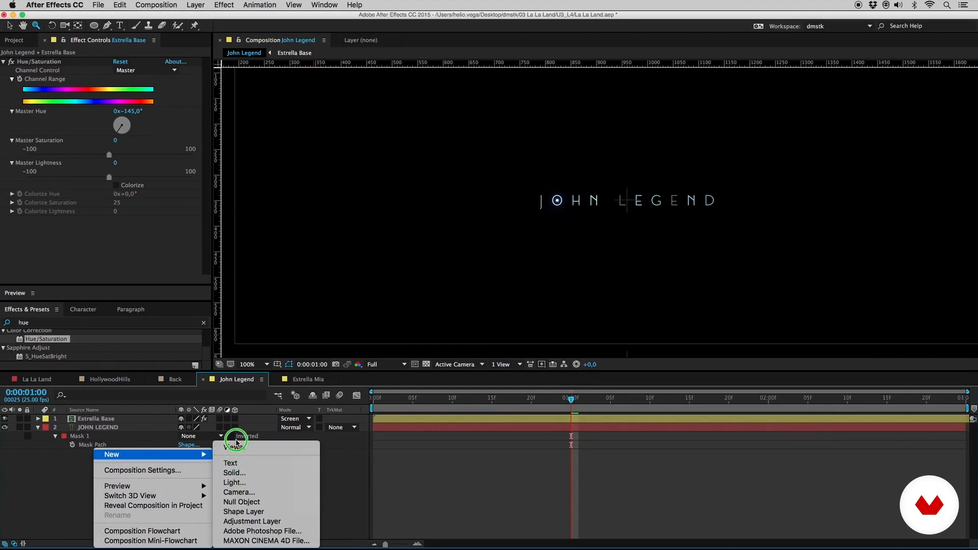
click(242, 502)
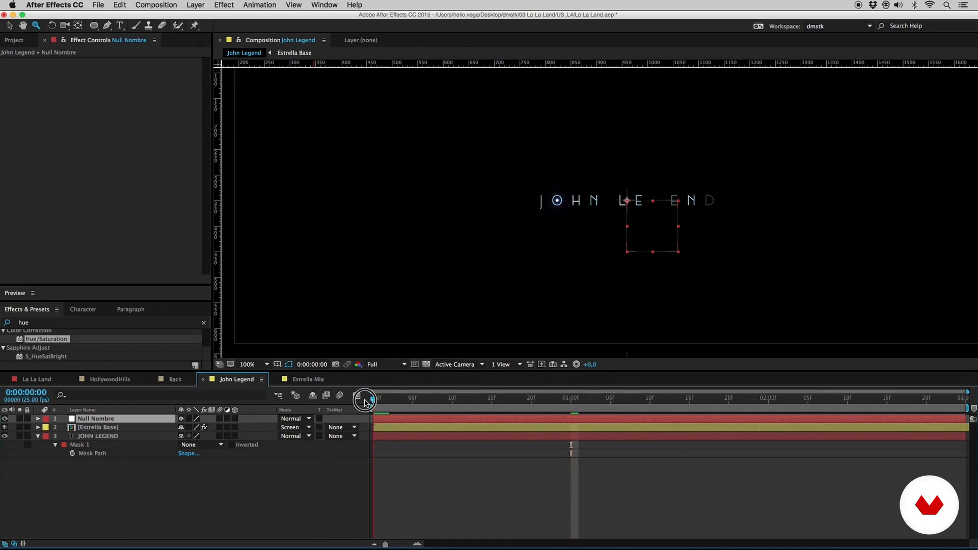
Show the Parent column and parent the Estrella Base and JOHN LEGEND layers to Null Nombre.
click(376, 399)
key(')
click(108, 432)
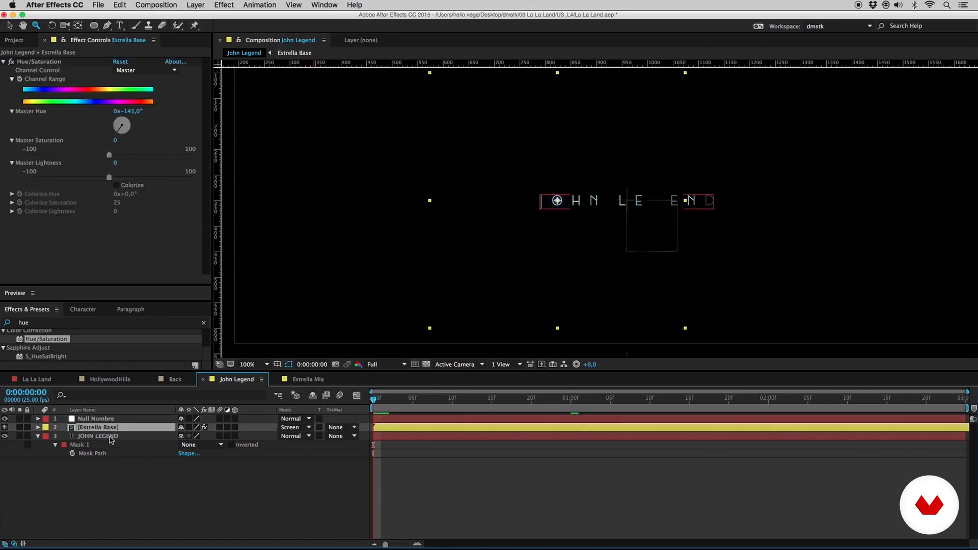
right_click(352, 410)
mouse_move(387, 440)
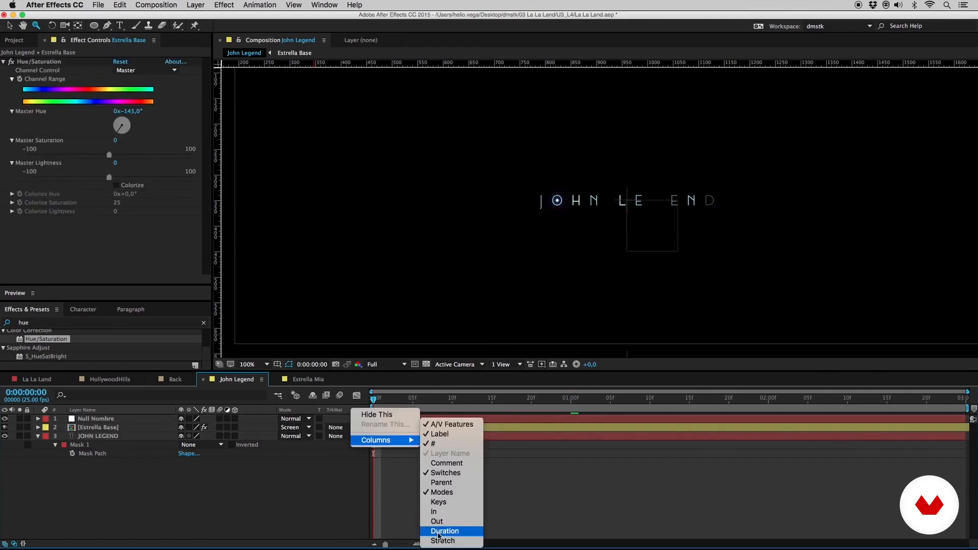
click(440, 483)
drag(282, 427, 102, 419)
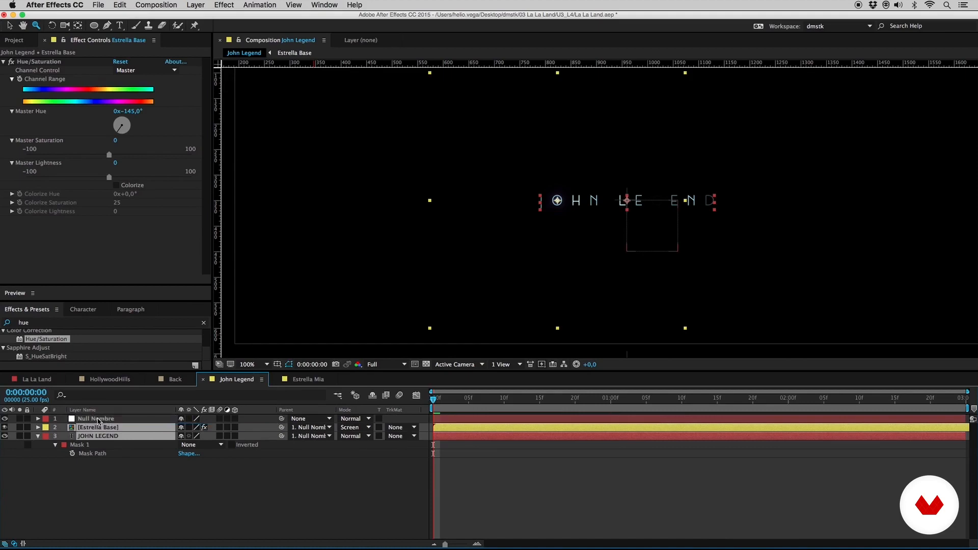
Keyframe Null Nombre's Position at the first frame with the title beyond the frame's right edge, at 2157, 350.
click(99, 419)
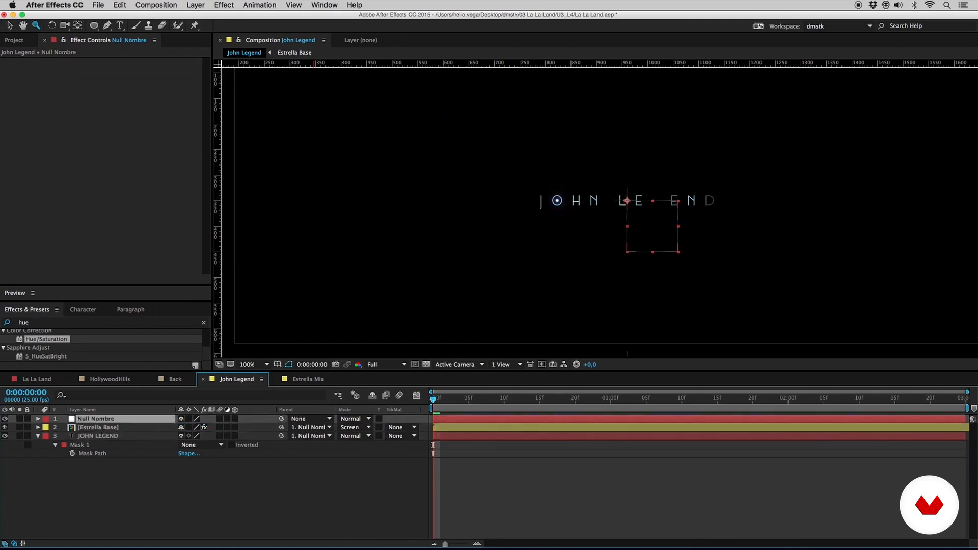
key(alt+shift+p)
key(v)
drag(637, 219, 817, 220)
drag(847, 224, 796, 246)
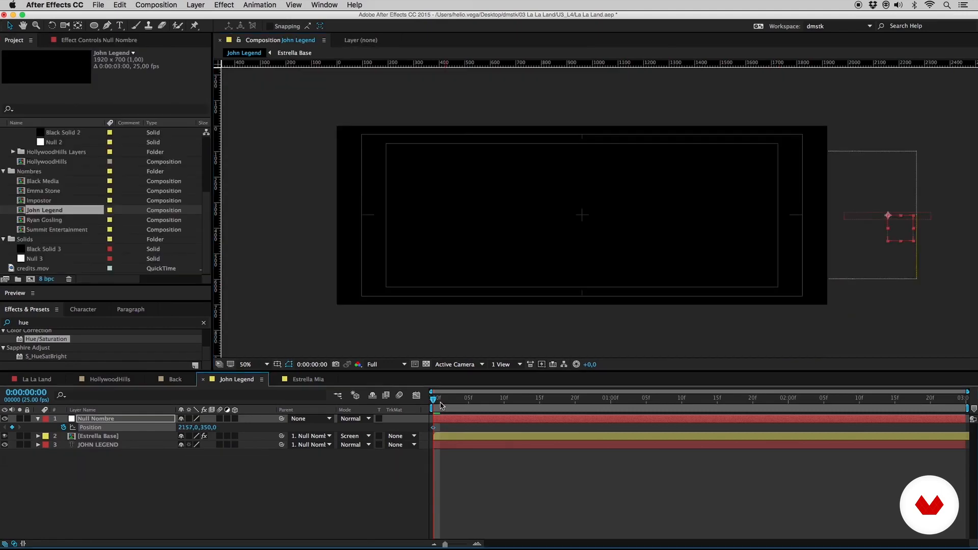
Set the John Legend composition's duration to 0:00:55:00 and extend the Null Nombre and JOHN LEGEND layers to its end.
key(super+k)
click(499, 338)
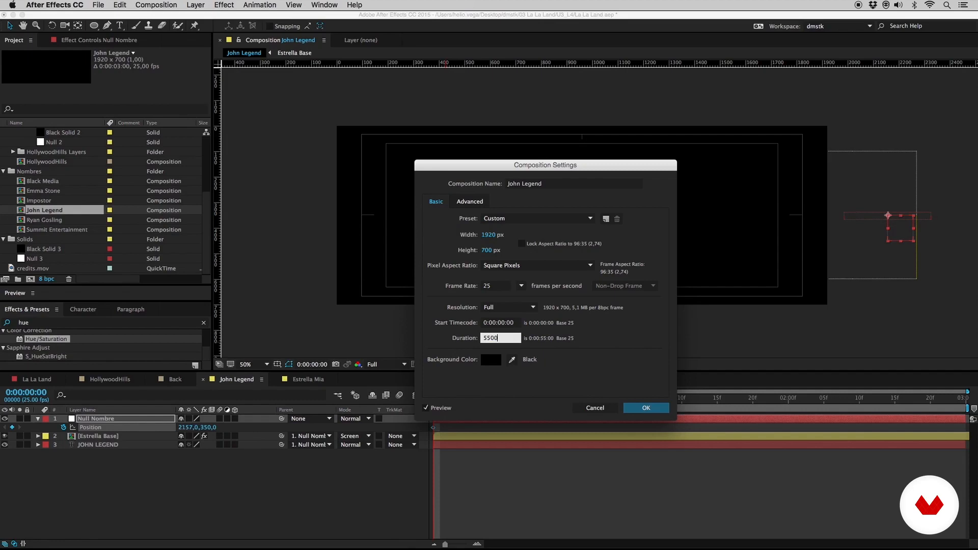
key(Return)
drag(466, 544, 421, 545)
click(448, 445)
super+click(451, 420)
drag(462, 419, 970, 395)
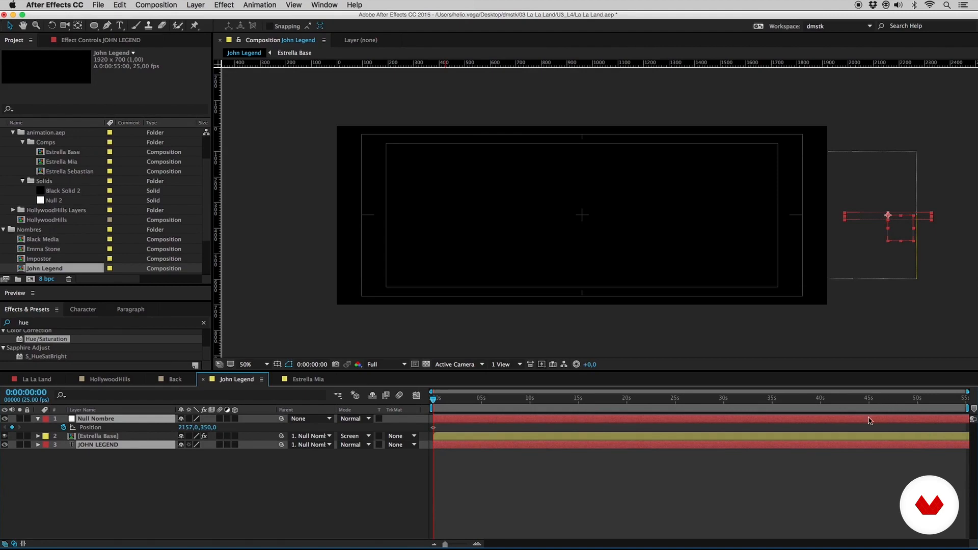
Keyframe Null Nombre's Position at 0:00:54:24 with the title beyond the frame's left edge, and scrub through the movement.
drag(960, 405, 970, 400)
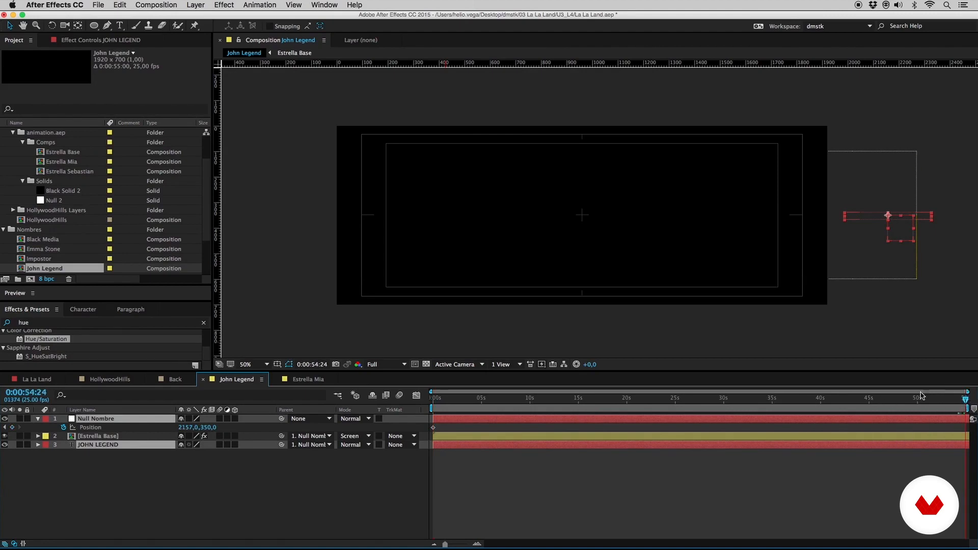
drag(888, 215, 300, 234)
drag(464, 405, 750, 400)
Add the John Legend composition to La La Land above the SEB anima layer with Screen blending.
click(45, 385)
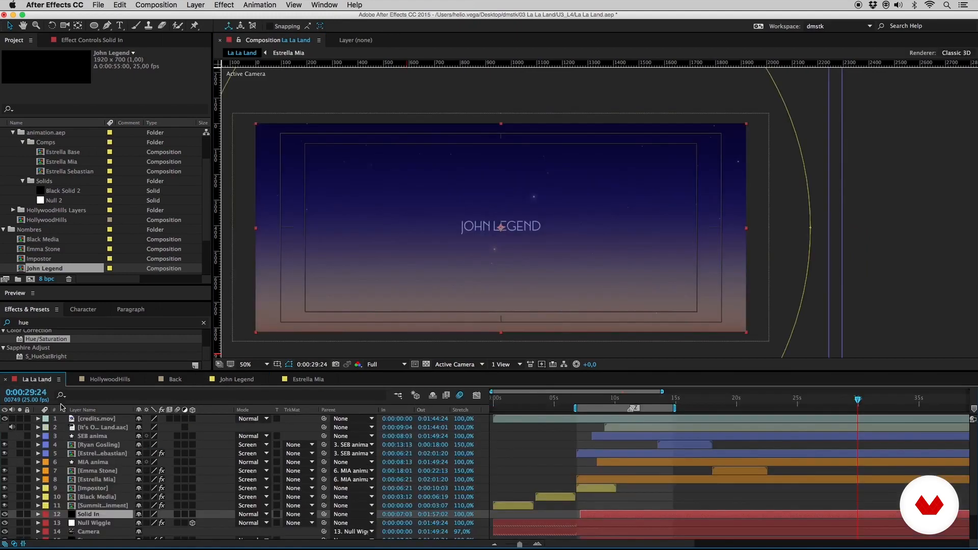
drag(91, 514, 92, 440)
click(240, 437)
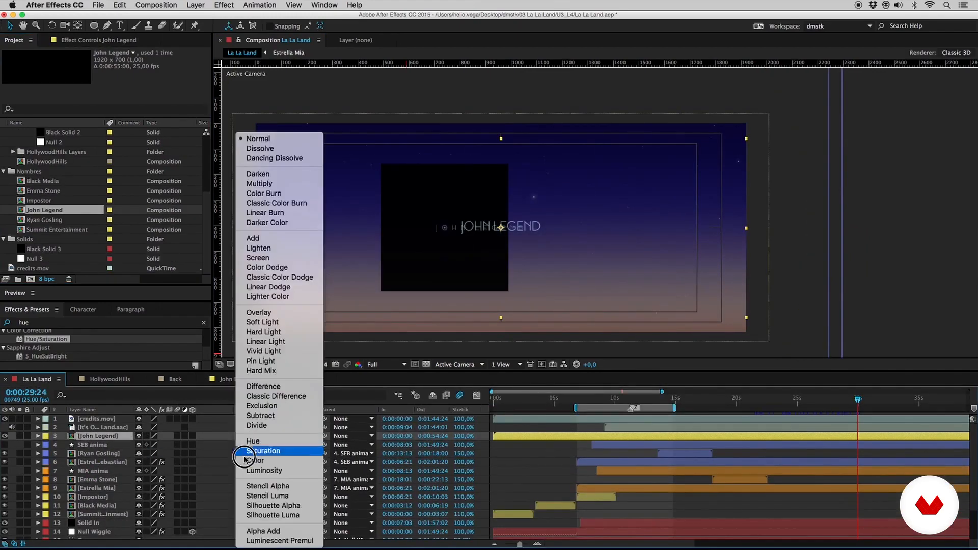
click(259, 258)
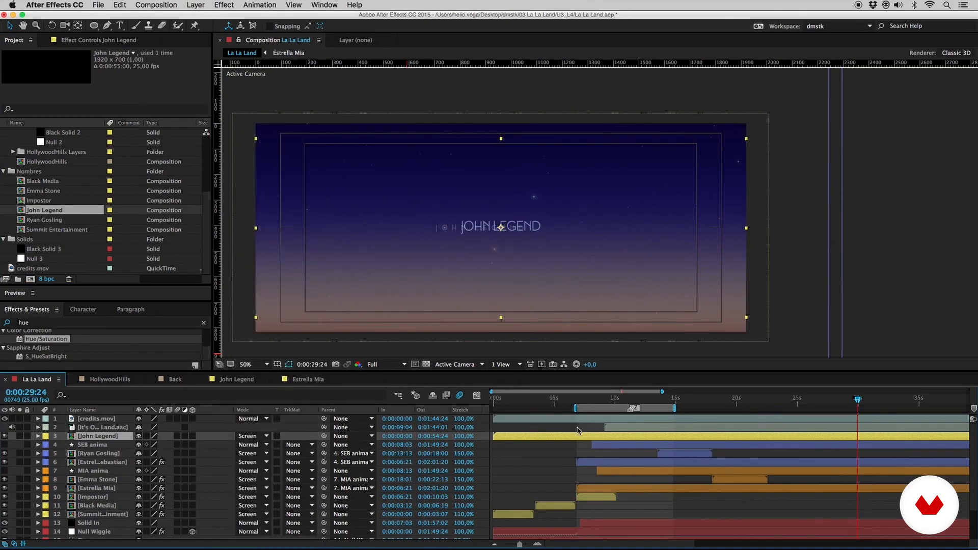
Place the John Legend layer slightly below the credits title and shift it earlier to start at -0:00:07:19.
drag(452, 231, 457, 270)
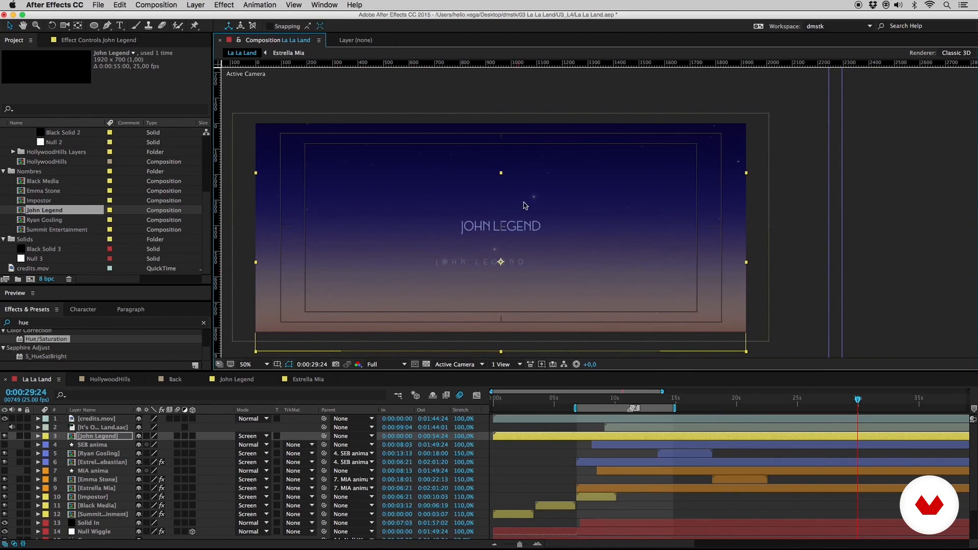
mouse_move(858, 399)
mouse_down()
mouse_move(894, 398)
mouse_move(845, 406)
mouse_move(856, 400)
mouse_up()
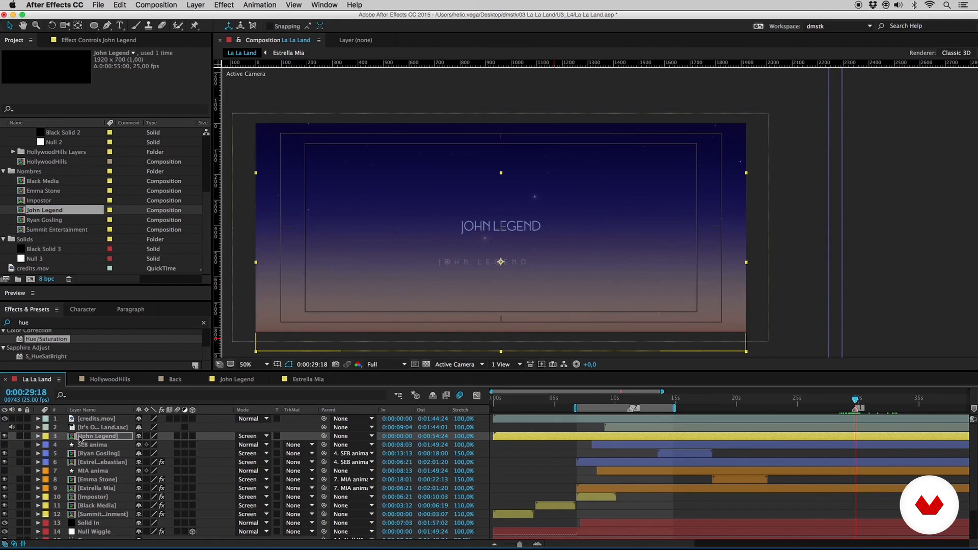
double_click(823, 437)
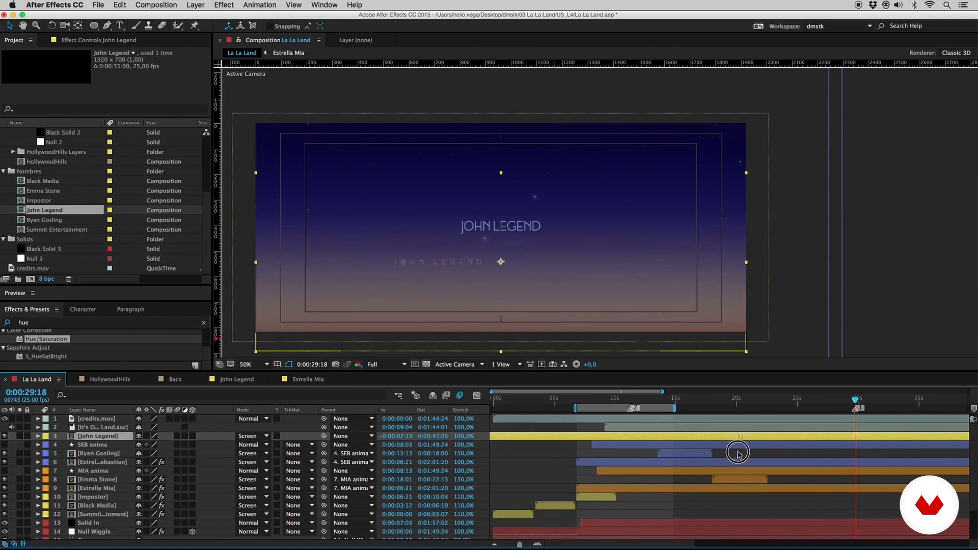
Open the John Legend composition and trim the JOHN LEGEND text layer to run from 0:00:36:15 to about 39.5 seconds.
click(788, 399)
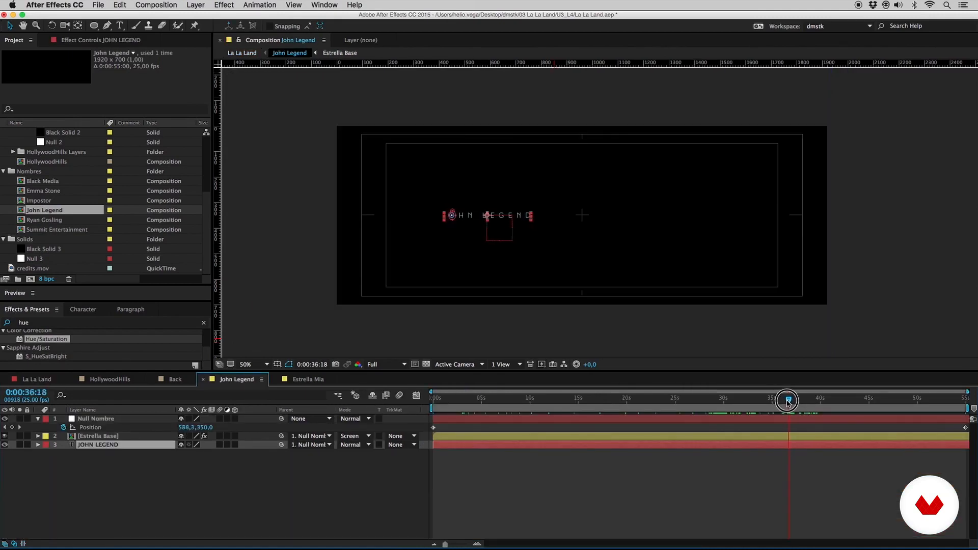
drag(434, 446, 787, 446)
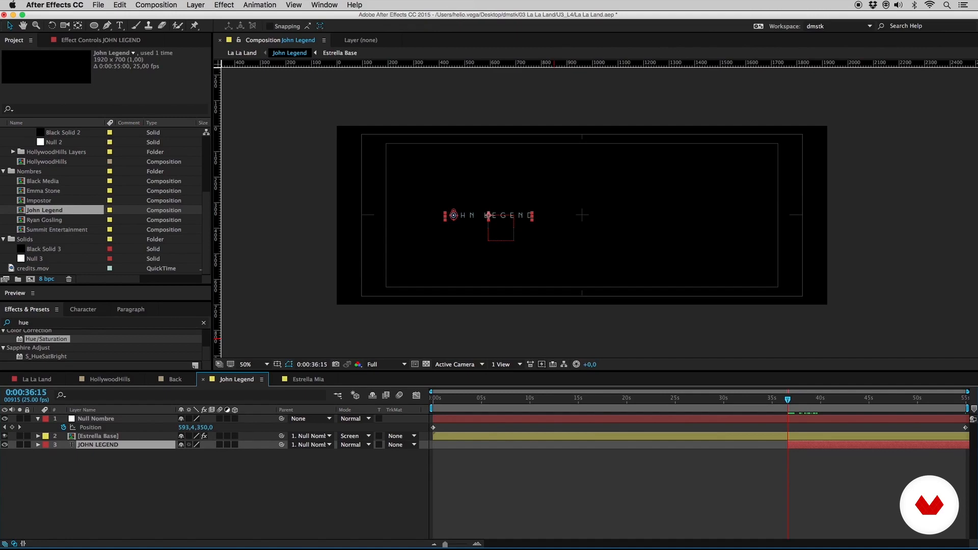
drag(818, 402, 818, 405)
key(alt+])
click(805, 400)
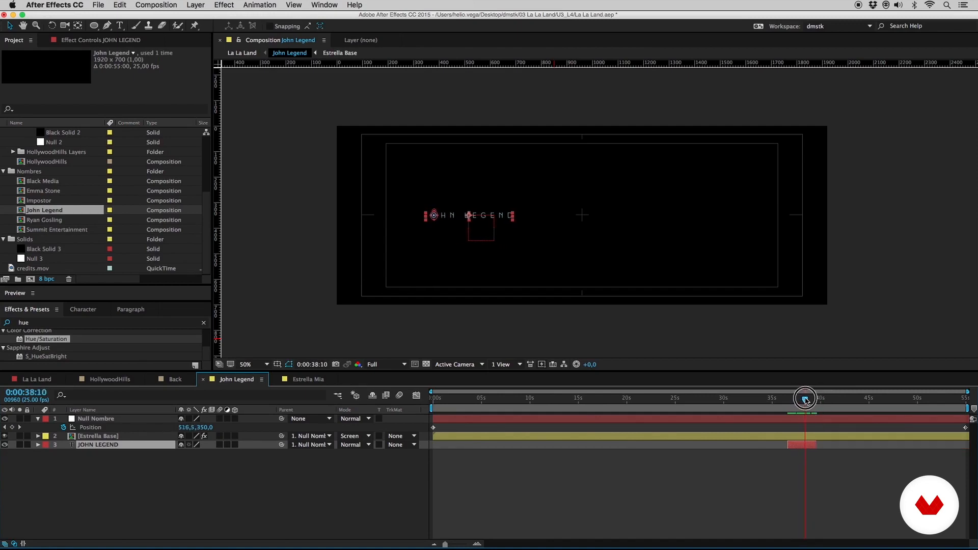
Keyframe Estrella Base's Scale from 0% at 0:00:32:11 to 100% just before the text layer starts.
mouse_move(805, 400)
mouse_down()
mouse_move(719, 409)
mouse_move(788, 404)
mouse_up()
click(94, 436)
key(s)
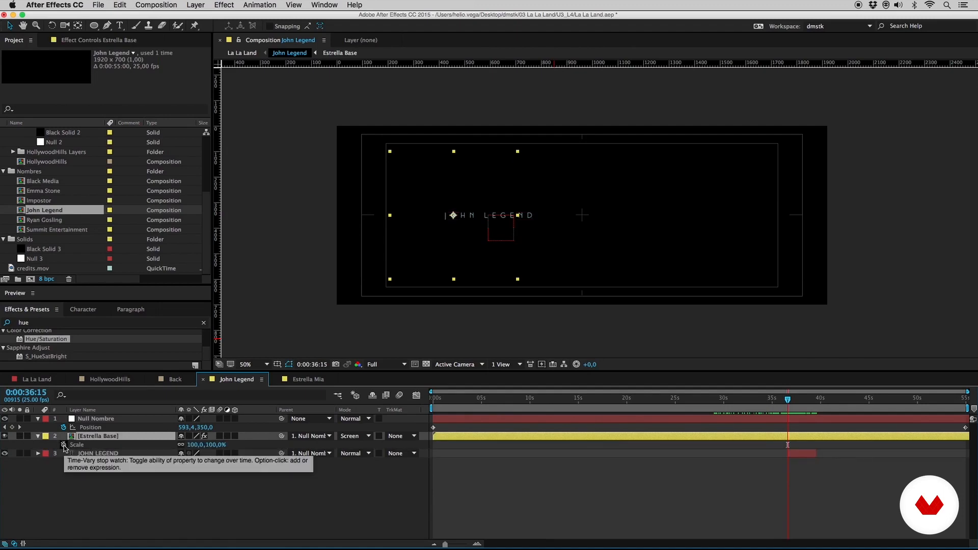
click(63, 445)
drag(788, 447, 781, 446)
drag(767, 402, 748, 405)
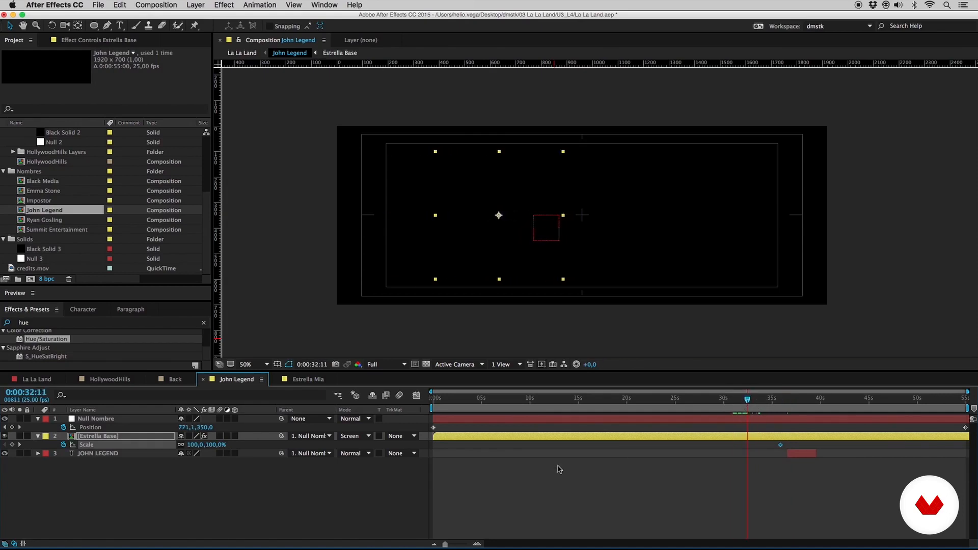
click(195, 445)
text(0)
key(Return)
Hold Estrella Base's Scale at 100% until the text ends, keyframe 0% at 0:00:43:06, and ease the final keyframe.
drag(749, 400, 852, 402)
click(196, 446)
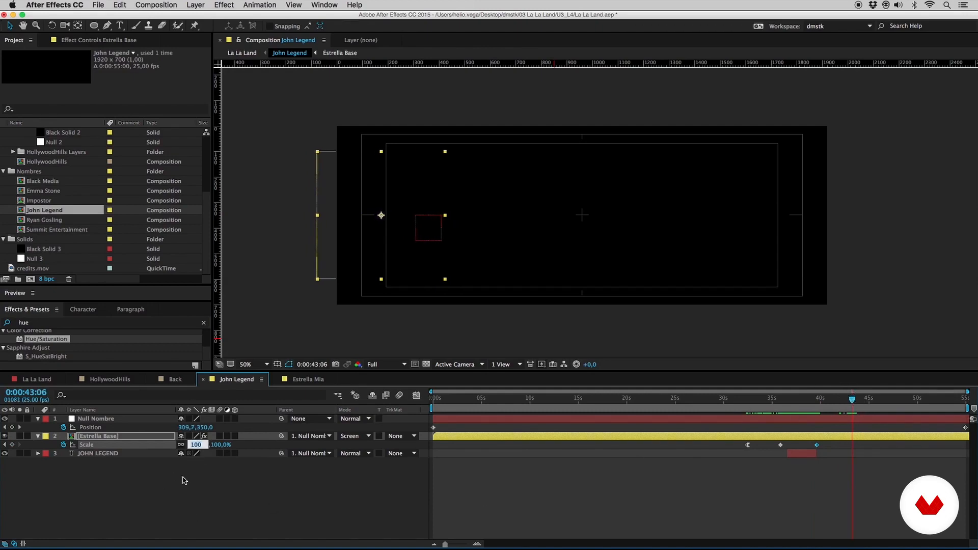
key(Return)
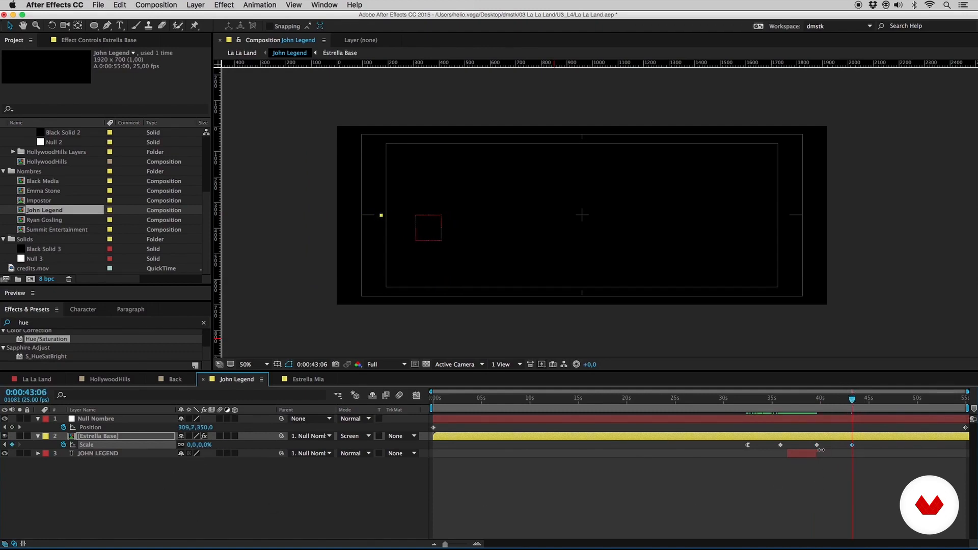
right_click(853, 448)
mouse_move(887, 541)
click(792, 494)
Move the text's Wiggly Selector Max Amount and Min Amount keyframes so that they start at 0:00:37:08.
drag(772, 404, 792, 409)
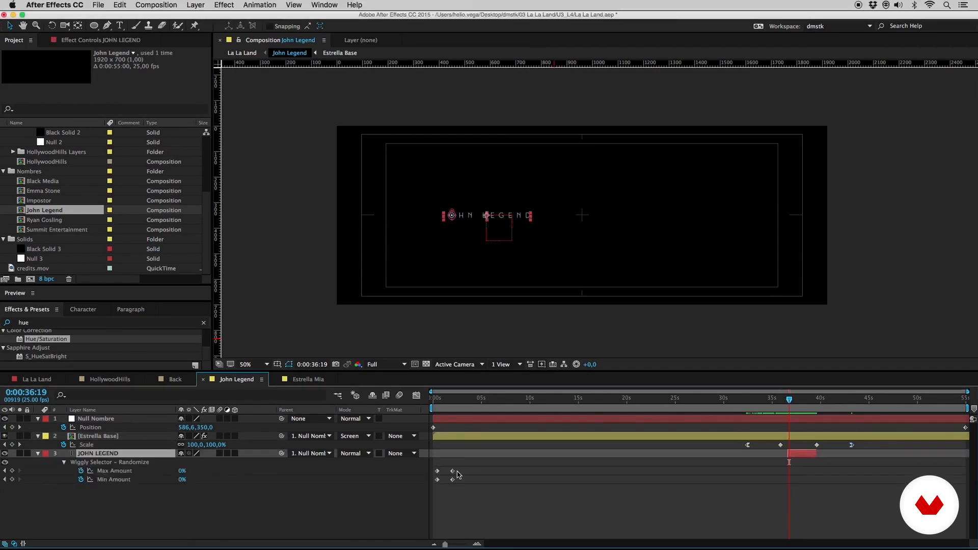
drag(461, 468, 795, 474)
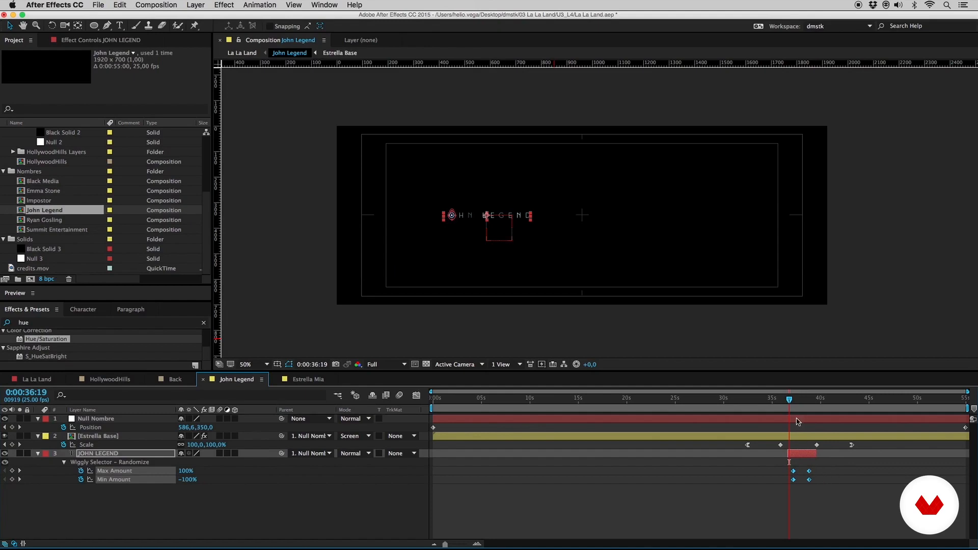
drag(444, 544, 462, 544)
drag(801, 479, 714, 489)
drag(728, 471, 733, 471)
Keyframe the JOHN LEGEND text's Opacity to fade in from the layer's start at 0:00:36:15 up to 100% at 0:00:37:08.
drag(699, 400, 720, 405)
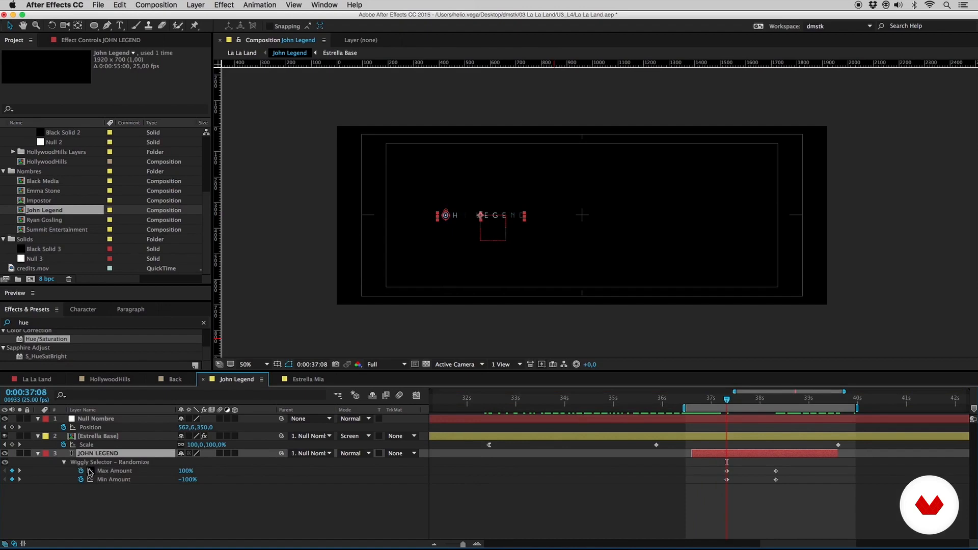
key(shift+t)
click(64, 488)
click(692, 406)
click(185, 488)
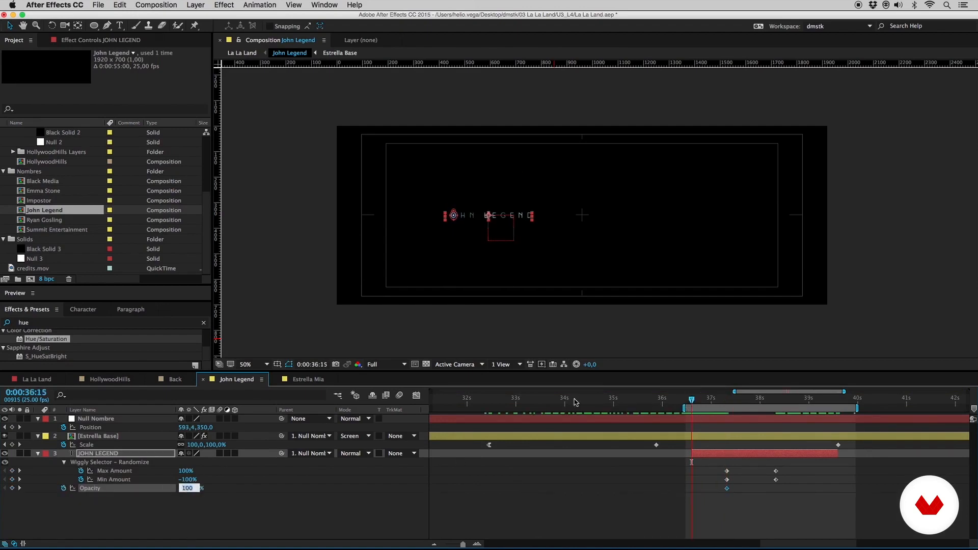
key(Return)
Fade the JOHN LEGEND text out with Opacity keyframes of 100% at 0:00:39:00 and 0% at 0:00:39:14.
click(808, 403)
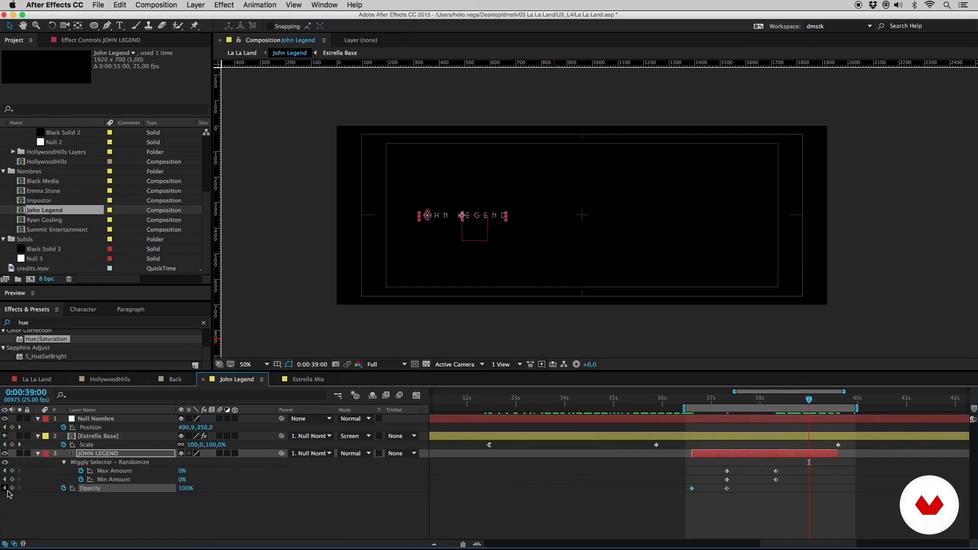
click(12, 488)
key(Return)
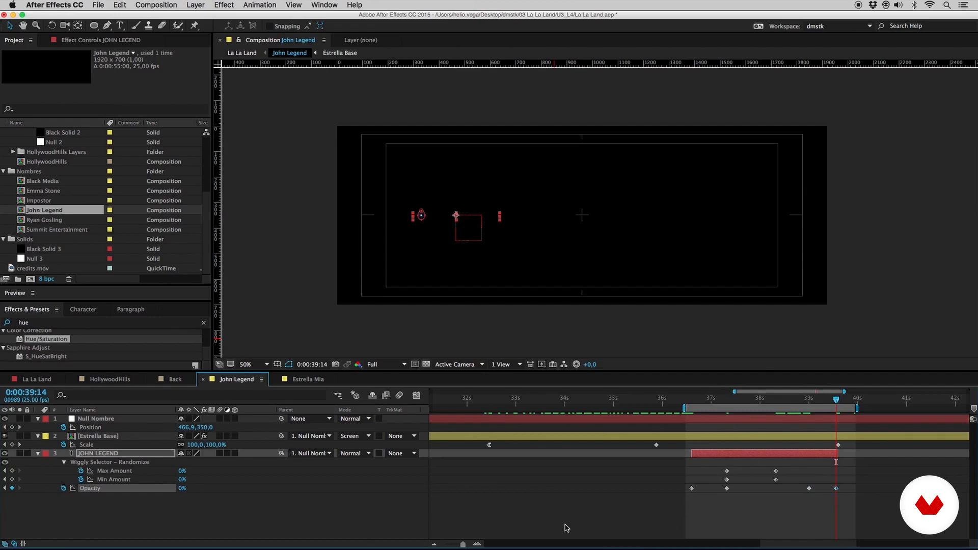
Set the Wiggly Selector's Random Seed to 2 and move the ending Max and Min Amount keyframes to about 38.7 seconds.
drag(463, 544, 457, 543)
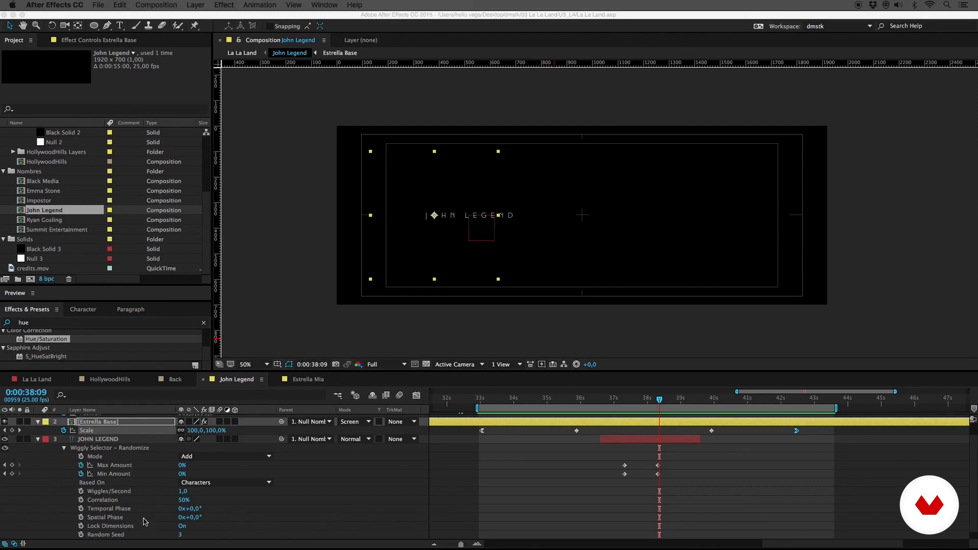
click(182, 536)
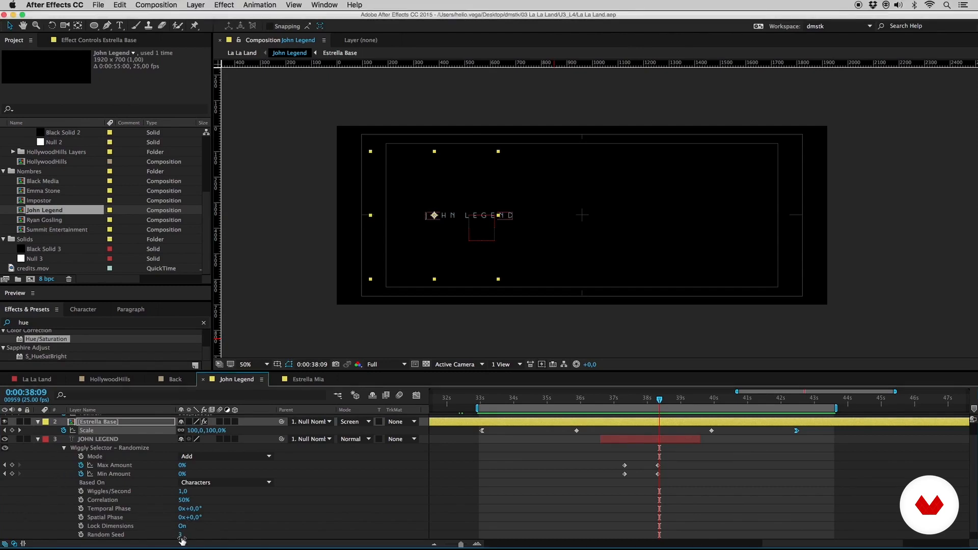
click(223, 539)
drag(613, 397, 640, 404)
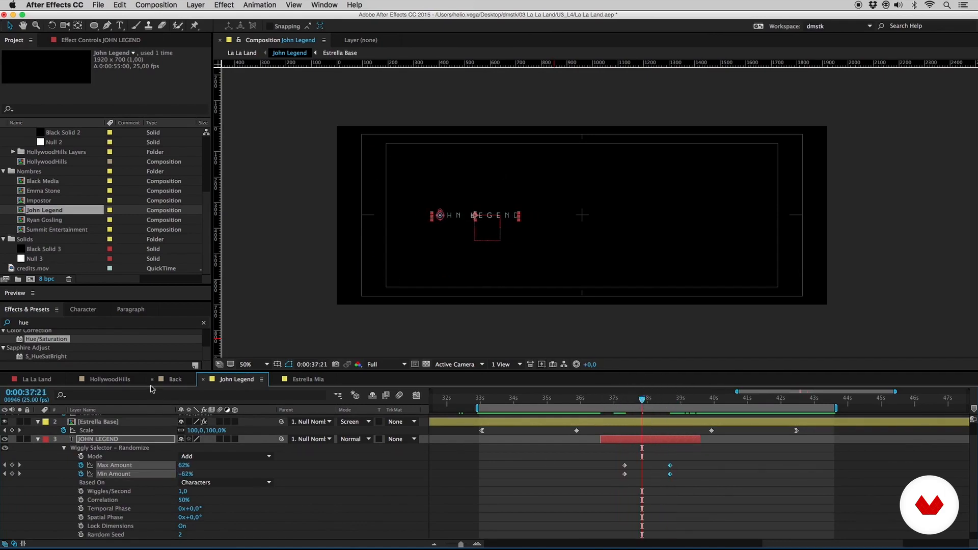
In the La La Land composition, copy the Emma Stone layer's Glow effect onto the John Legend layer.
click(44, 383)
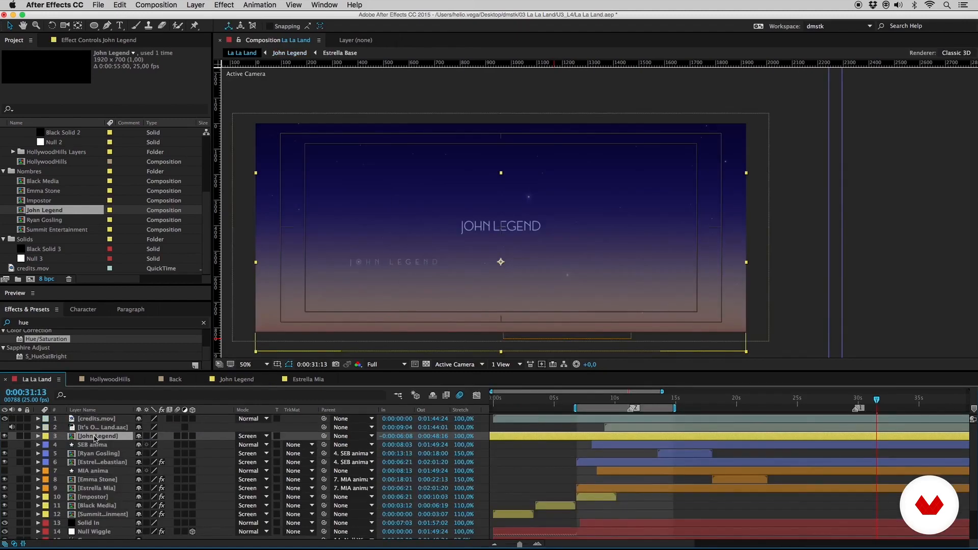
click(88, 480)
click(98, 489)
click(102, 483)
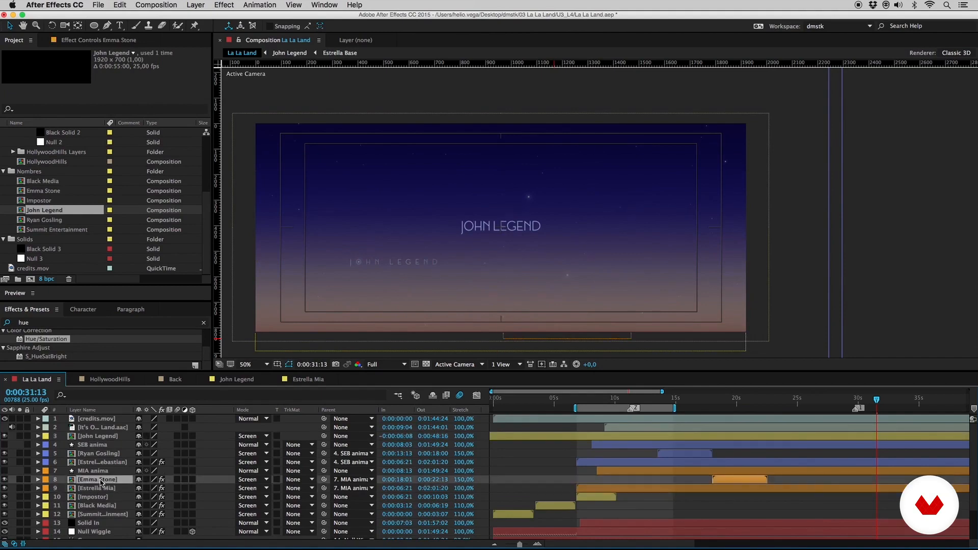
key(e)
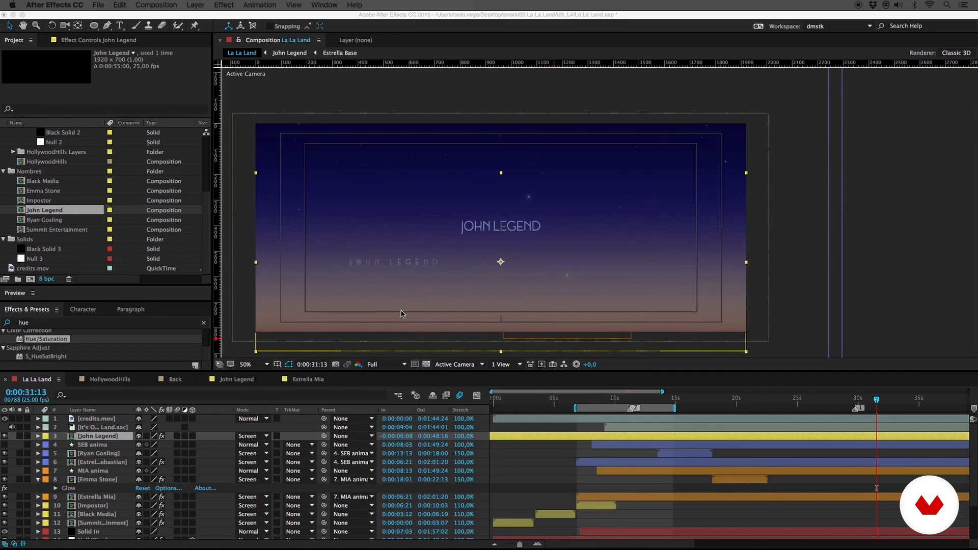
click(95, 438)
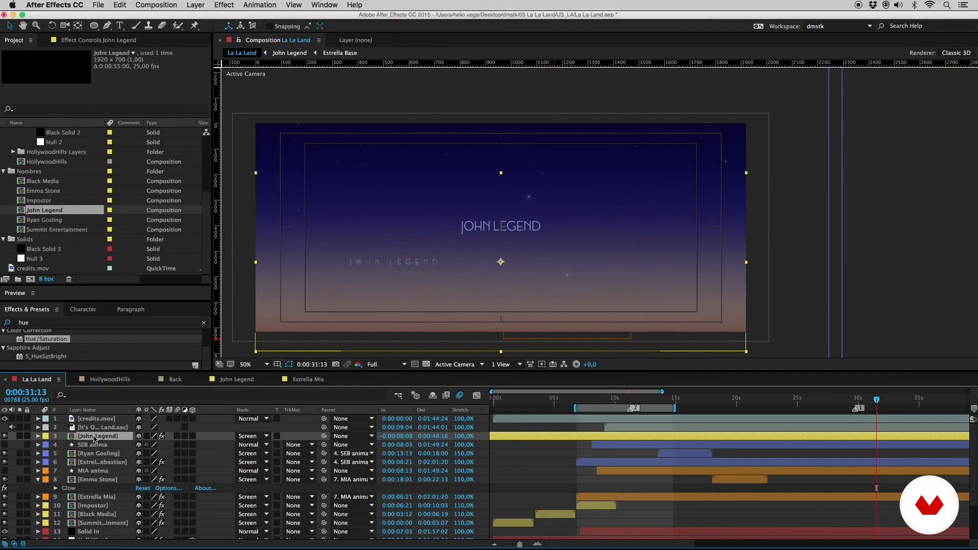
Change the John Legend layer's label to Green and nudge the layer up by 40 px.
click(46, 436)
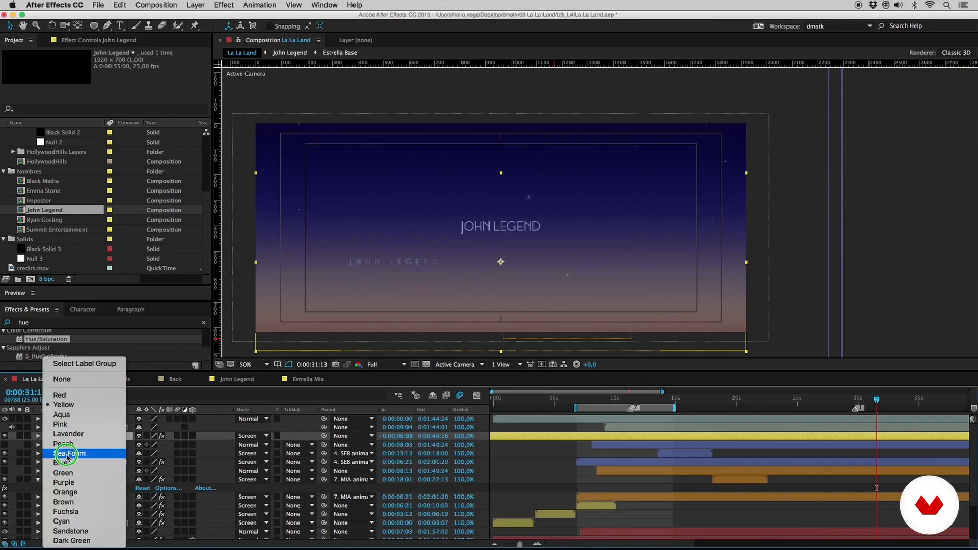
click(69, 474)
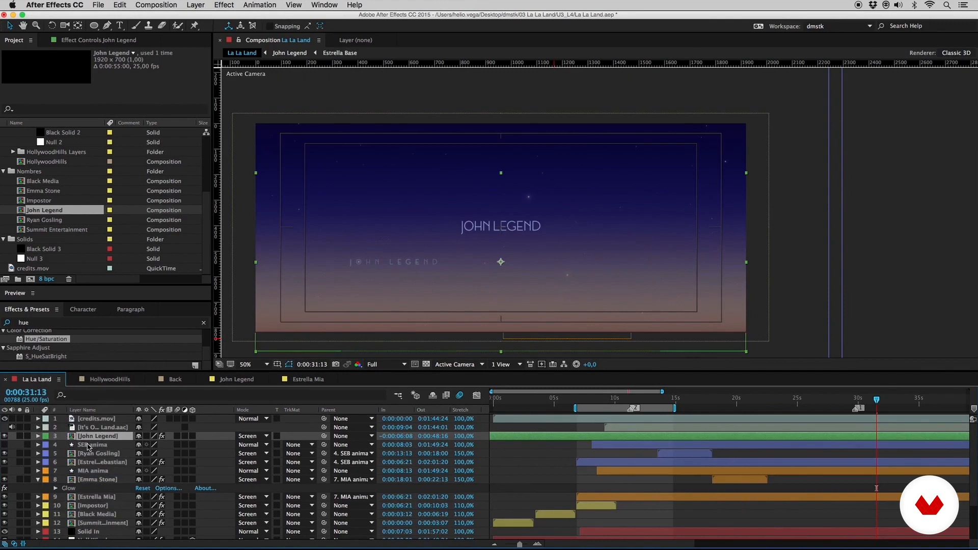
key(shift+Up)
key(shift+Up)
key(shift+Up)
key(shift+Up)
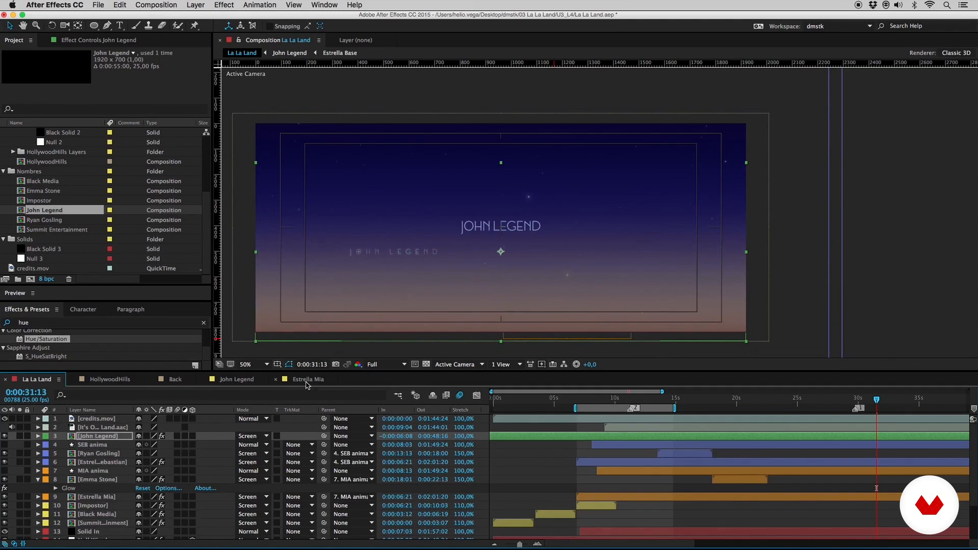
In the John Legend composition, shift the text layer, its keyframes and Estrella Base's Scale keyframes about 2.3 seconds earlier.
click(237, 379)
drag(596, 427, 674, 443)
key(super+z)
key(space)
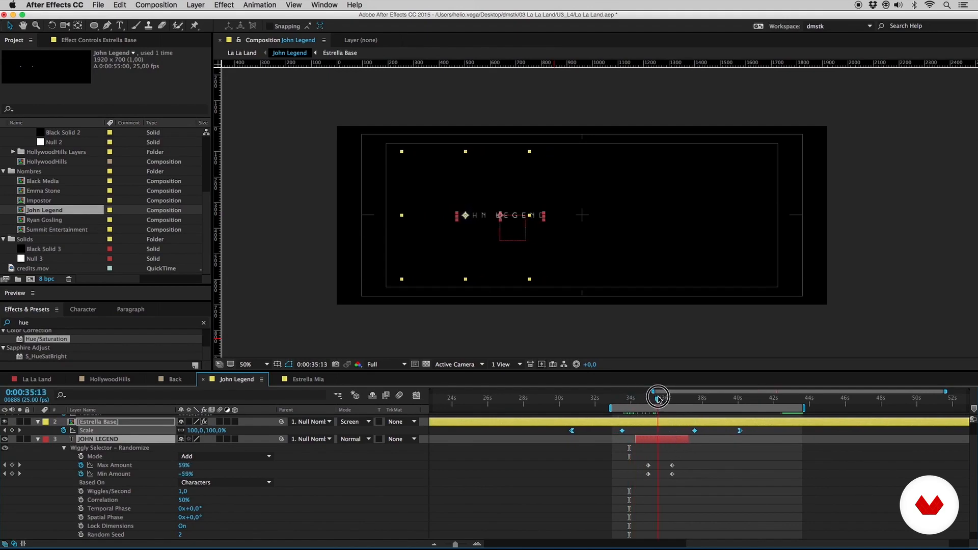
Slide the John Legend layer in the La La Land composition so that its In point is -0:00:04:16.
click(43, 380)
drag(826, 399, 857, 401)
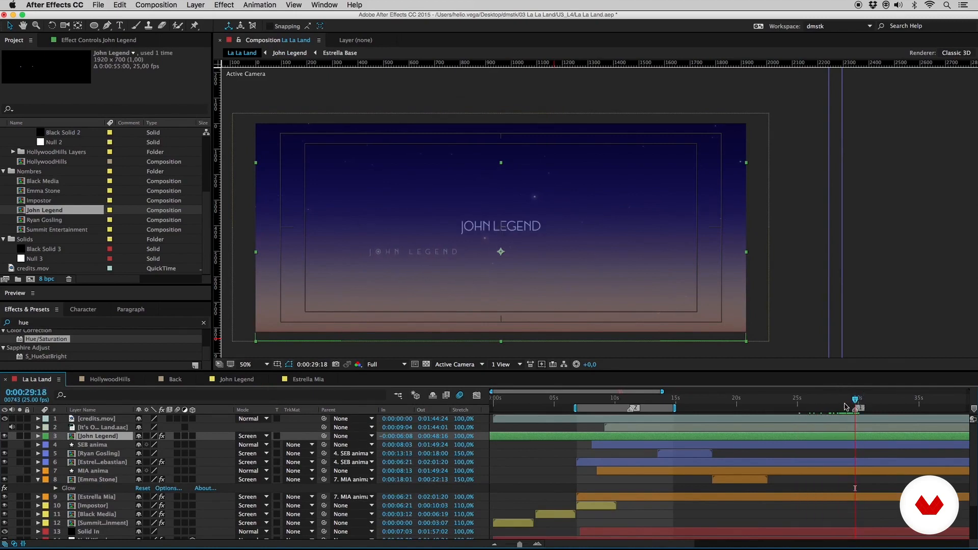
drag(562, 438, 580, 433)
Set the JOHN LEGEND text's Mask 1 mode to Subtract and preview the title in the La La Land composition.
double_click(581, 434)
click(201, 462)
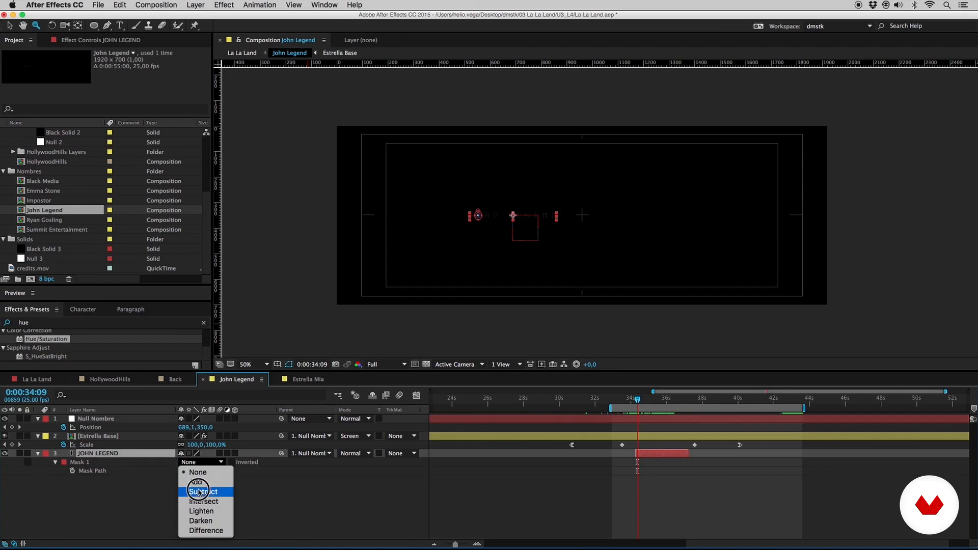
click(195, 492)
click(38, 380)
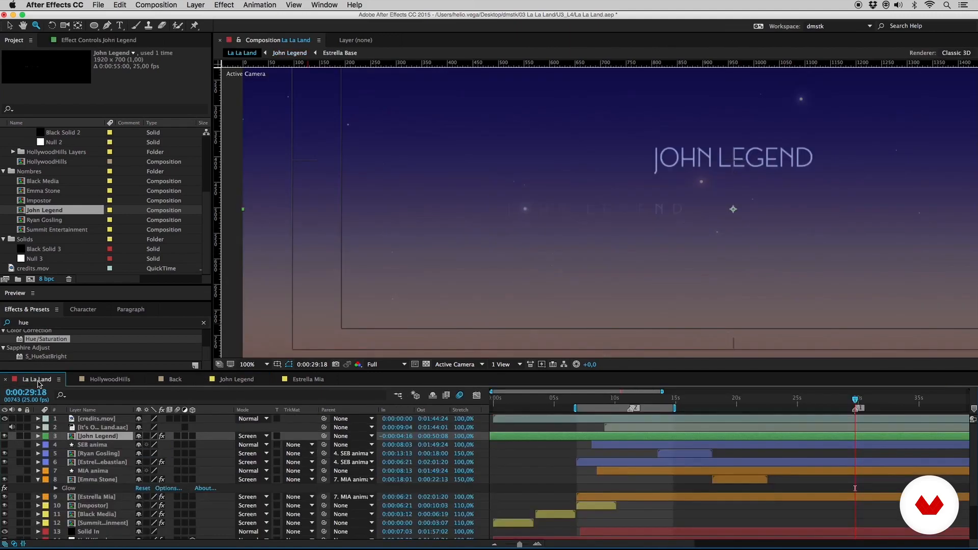
click(230, 380)
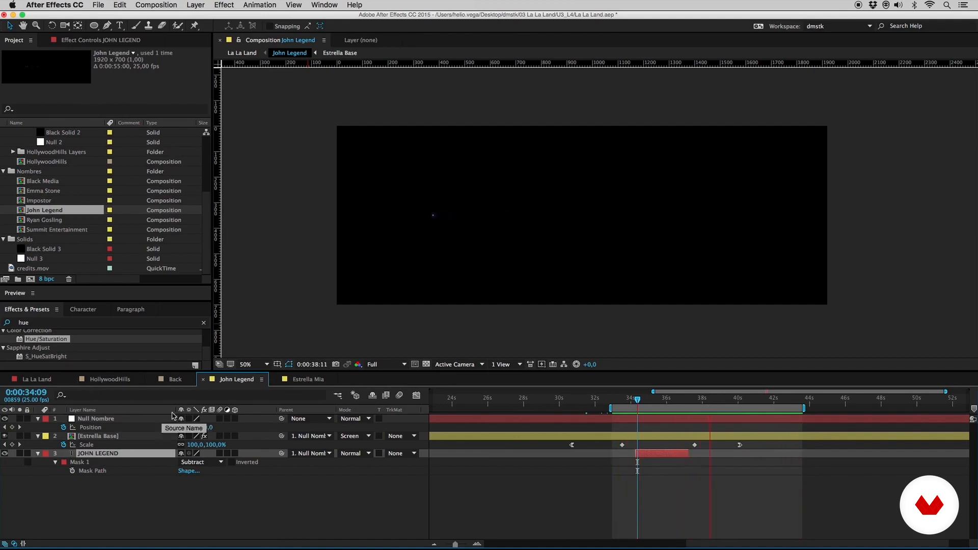
click(37, 380)
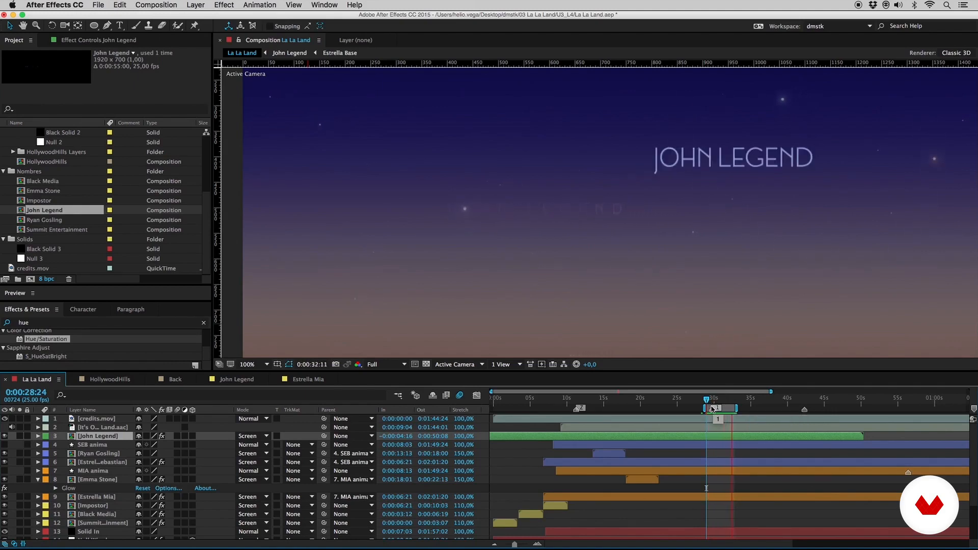
key(space)
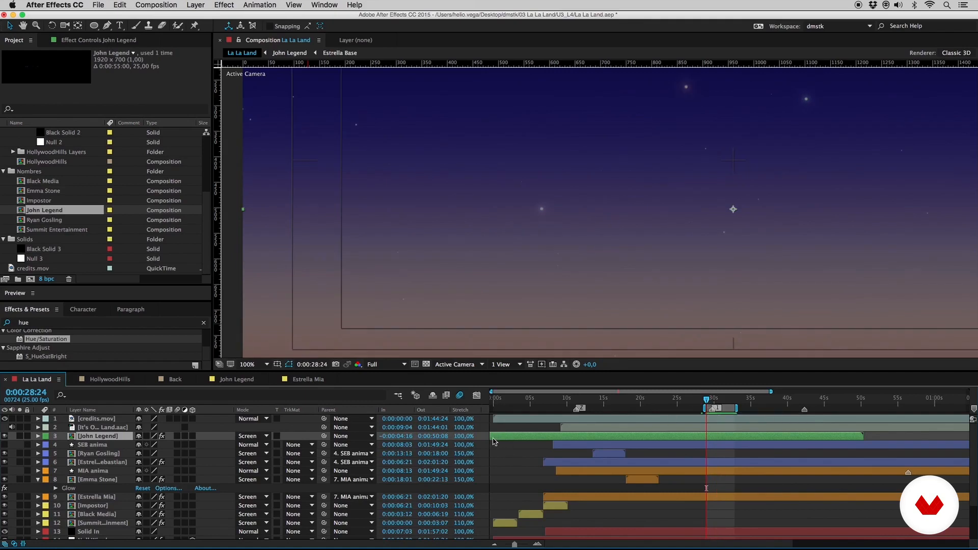
Time-stretch the John Legend layer to 150% and slide it earlier in the La La Land timeline.
click(464, 437)
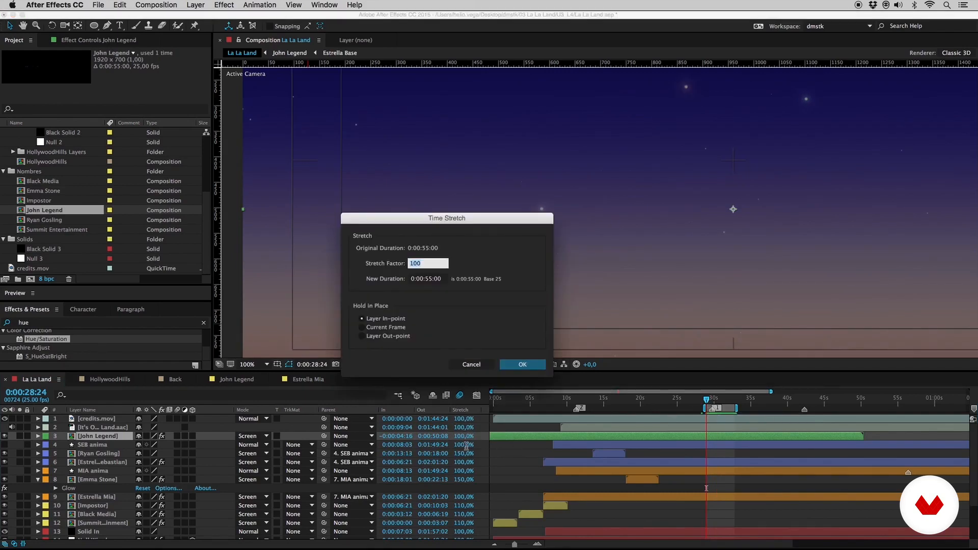
key(Return)
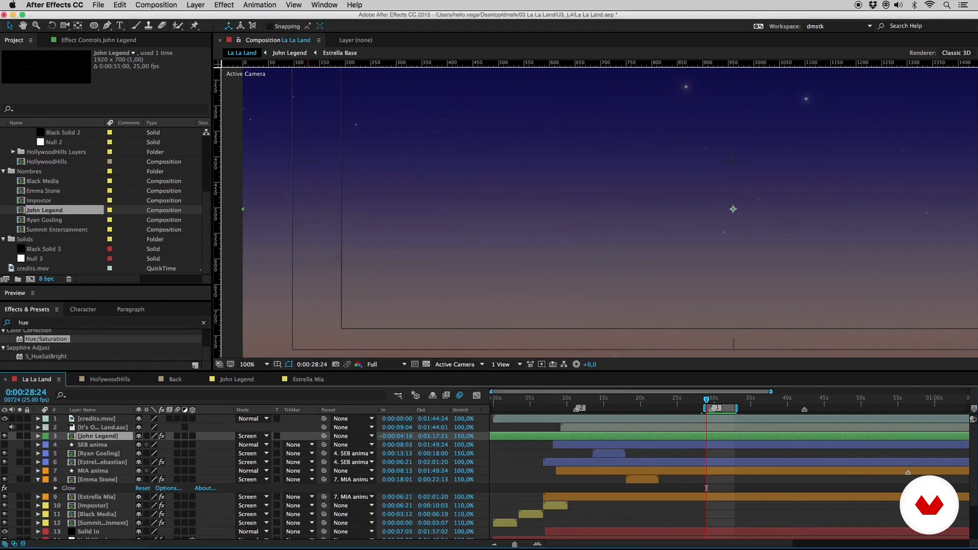
drag(706, 401, 713, 401)
drag(734, 439, 654, 443)
drag(713, 400, 724, 397)
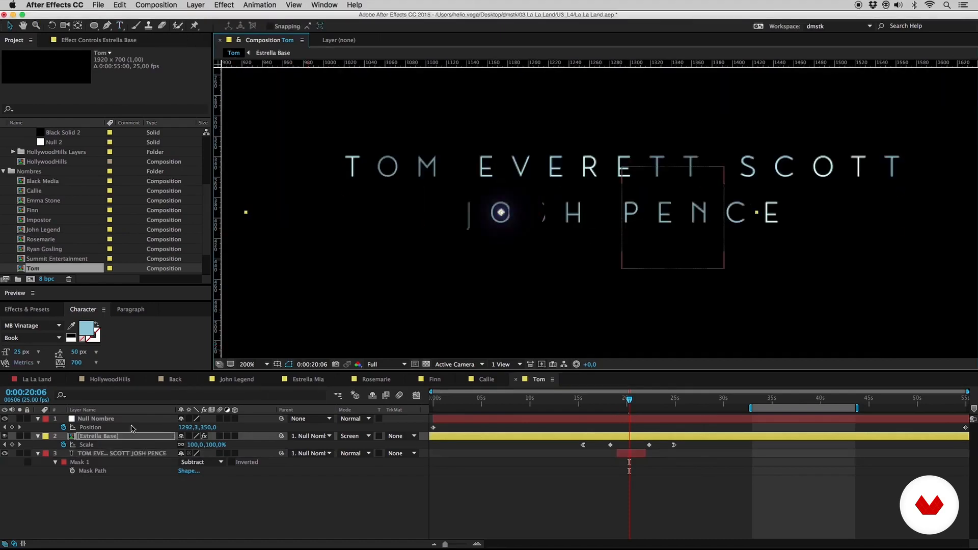
In the La La Land composition, start the Tom layer at 0:00:04:19 and shift the Callie layer to the right in the frame.
click(766, 394)
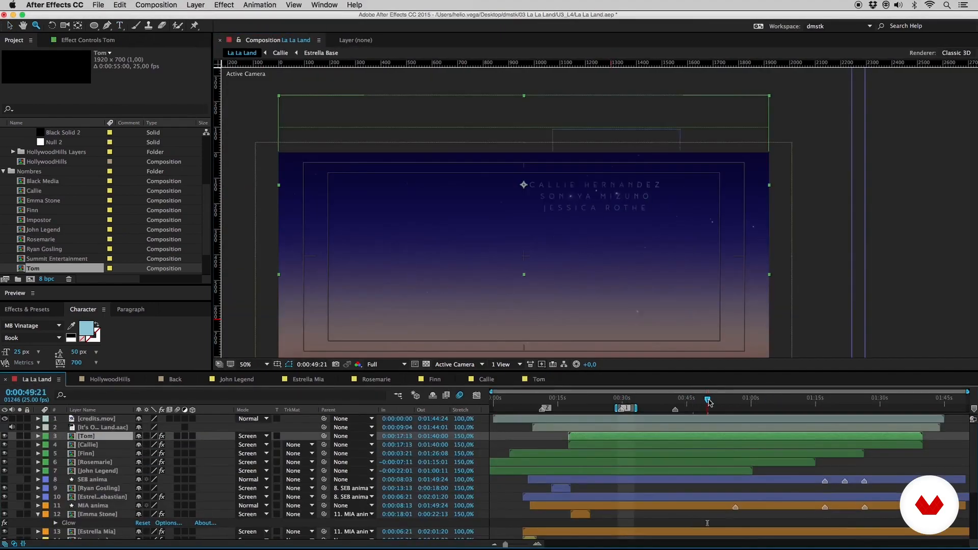
click(596, 445)
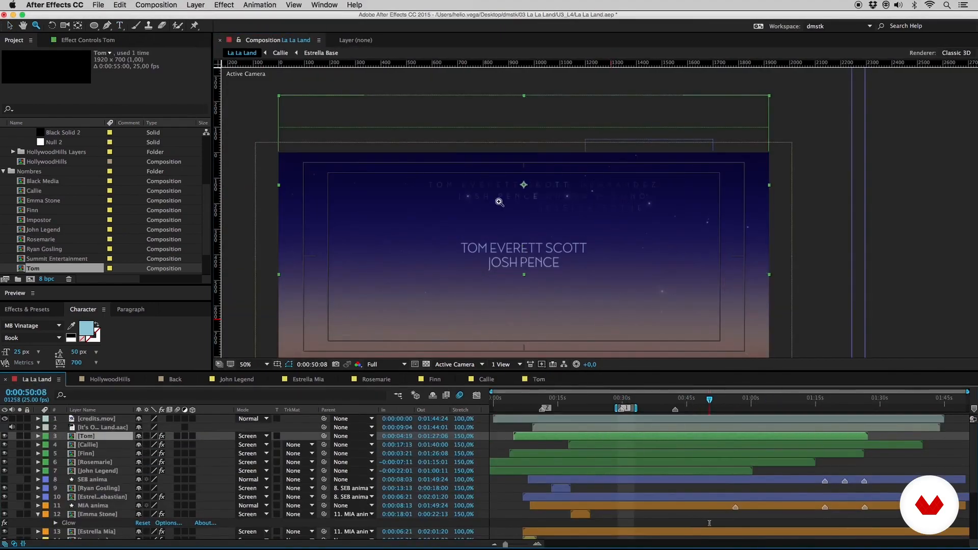
click(91, 446)
drag(681, 301, 710, 306)
Move the Tom layer's title to the lower left of the frame and scrub its drift up to 0:00:52:08.
click(89, 437)
click(661, 404)
click(784, 401)
click(712, 400)
drag(713, 401, 719, 401)
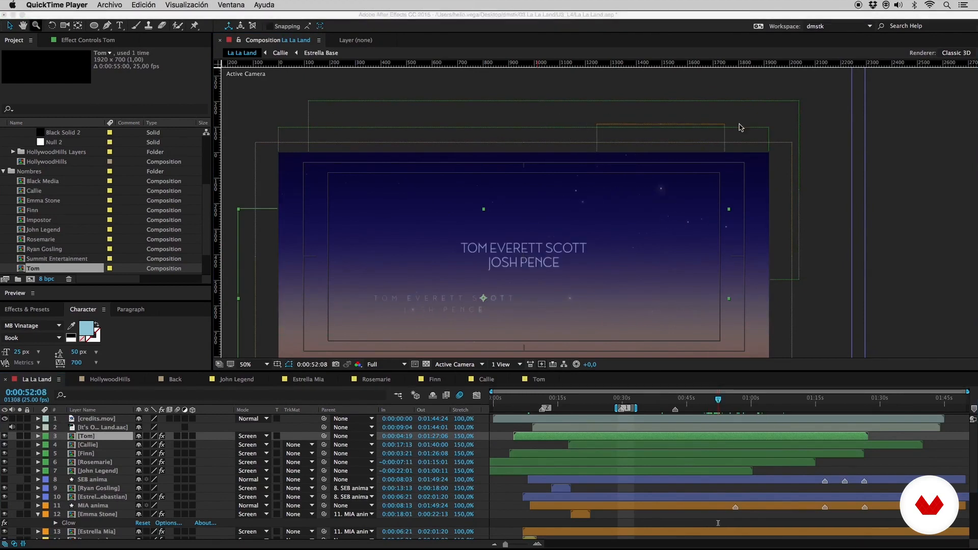
Duplicate the Tom composition in the Nombres folder and rename the copy Production.
click(892, 113)
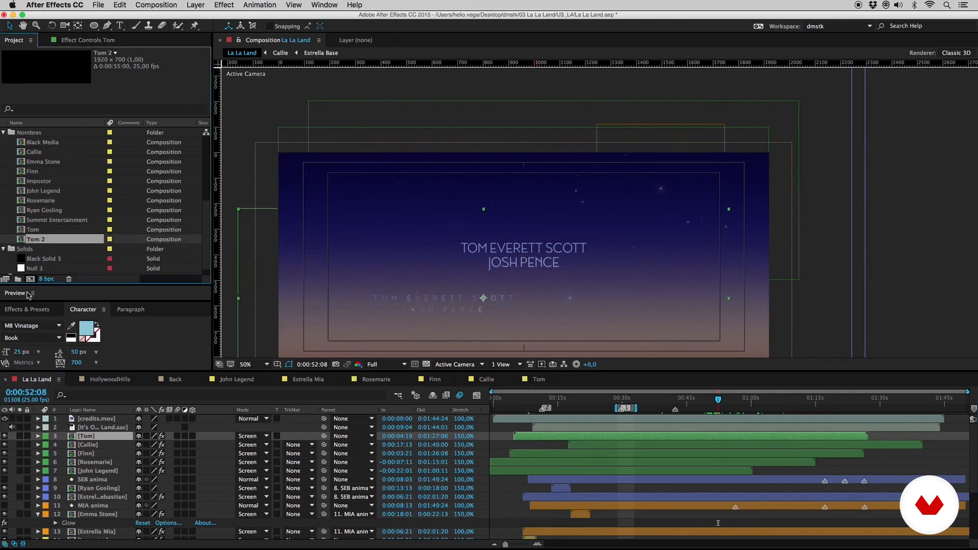
key(Return)
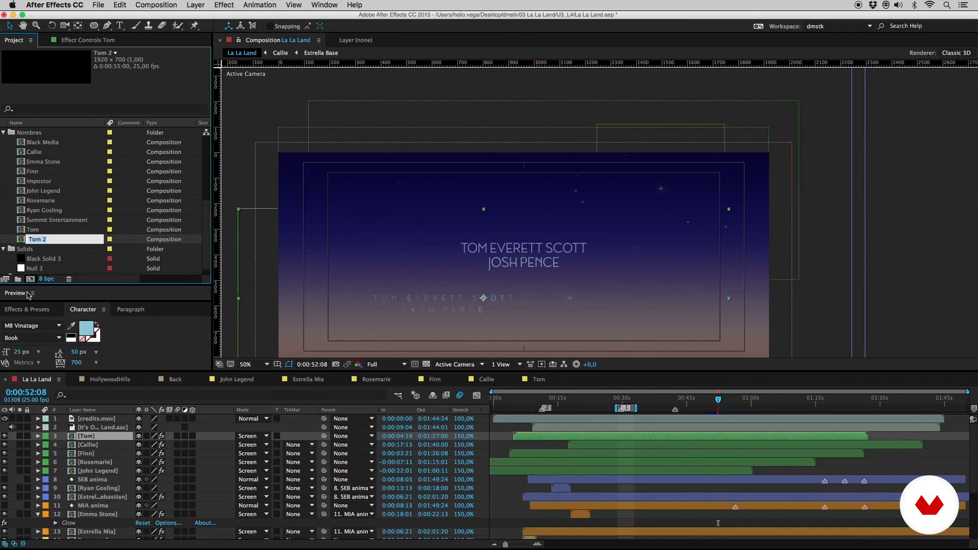
text(Production)
key(Return)
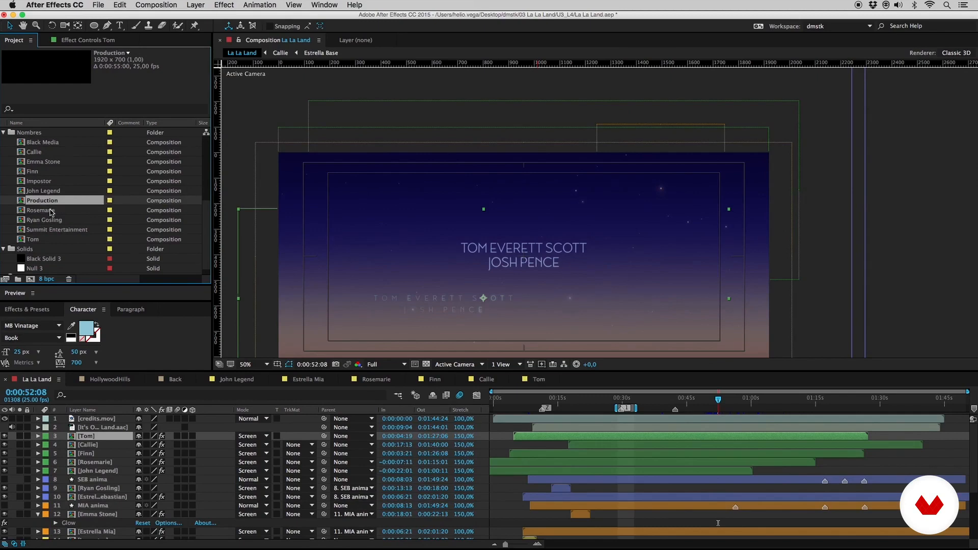
At 0:00:57:17, where the Production Designer credit appears, open the Production composition and delete its Null Nombre layer.
click(738, 399)
drag(737, 399, 741, 398)
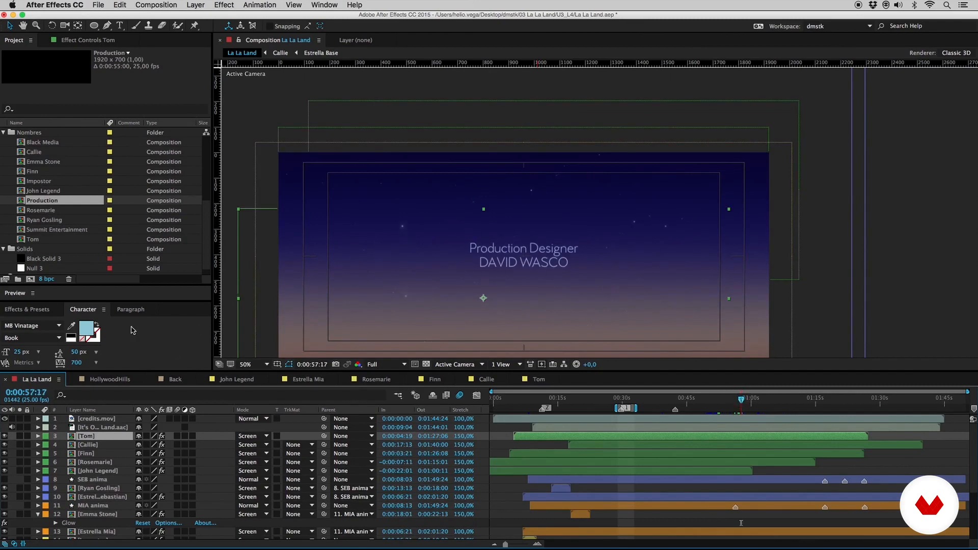
double_click(23, 201)
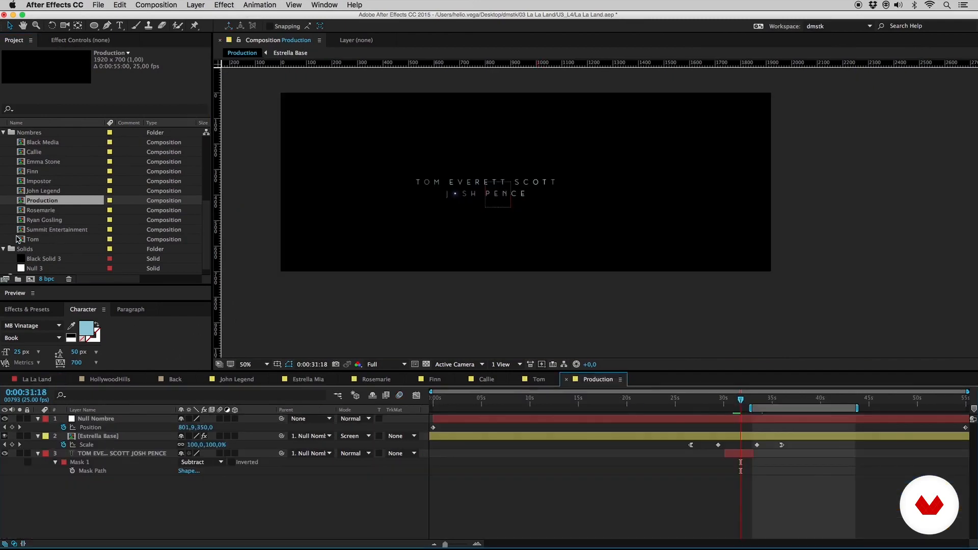
click(96, 418)
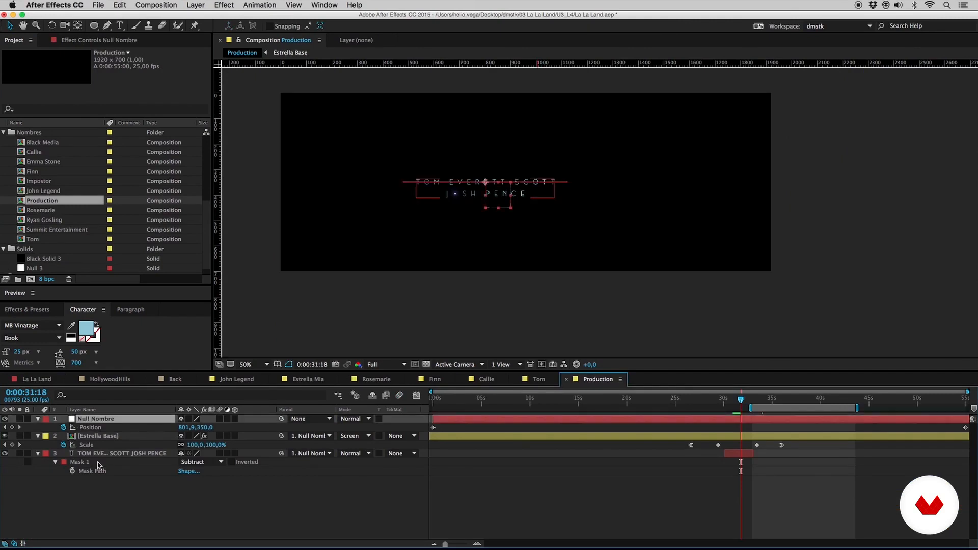
key(Delete)
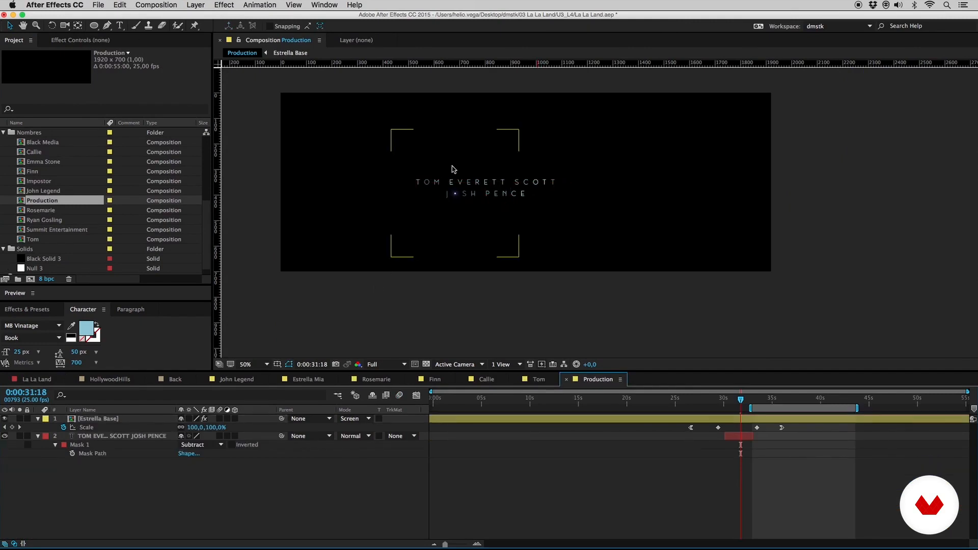
Left-align the title text in the Production composition and replace its first line with PRODUCTION DESIGNER.
click(92, 421)
click(276, 364)
click(306, 372)
click(522, 188)
key(super+Down)
key(t)
click(126, 311)
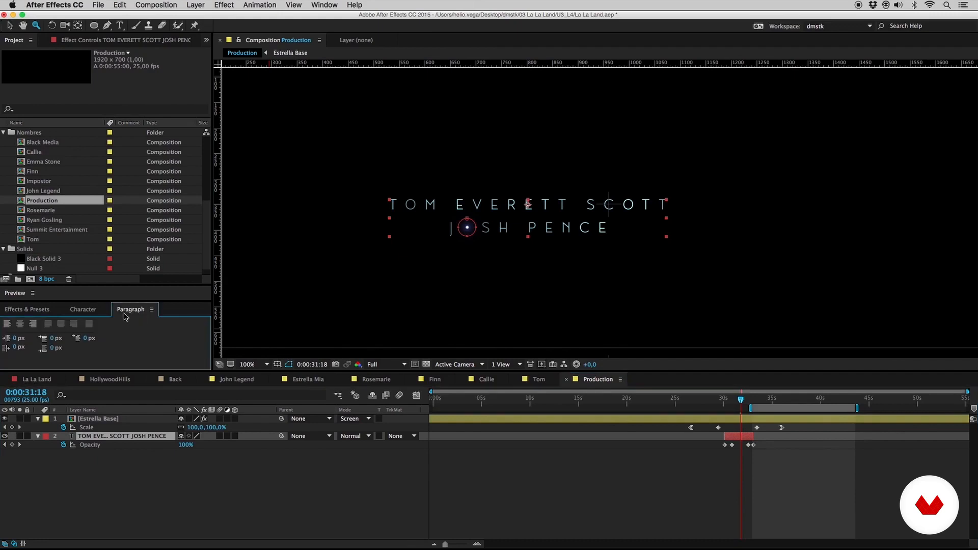
click(7, 324)
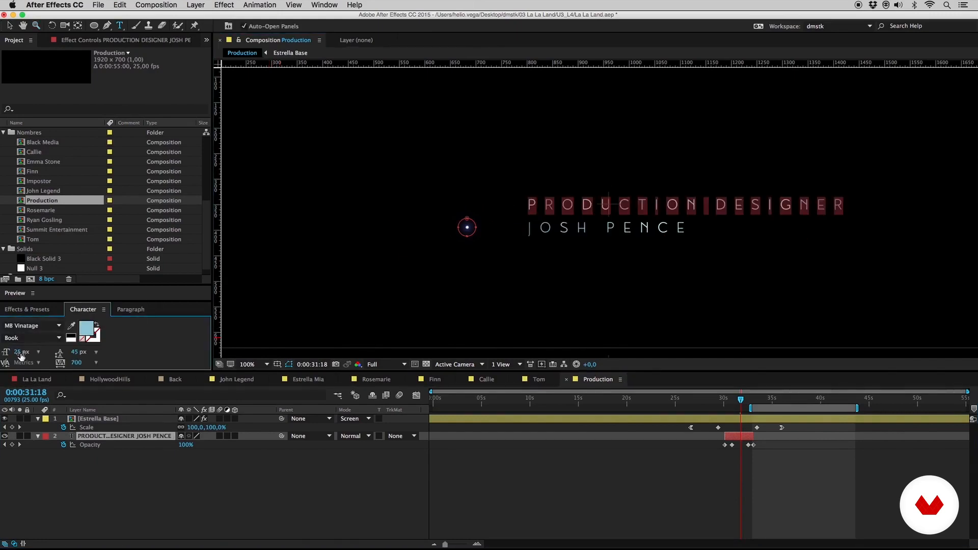
Set the PRODUCTION DESIGNER line to 17 px and replace the second line of the title with DAVID WASCO.
click(19, 353)
text(17)
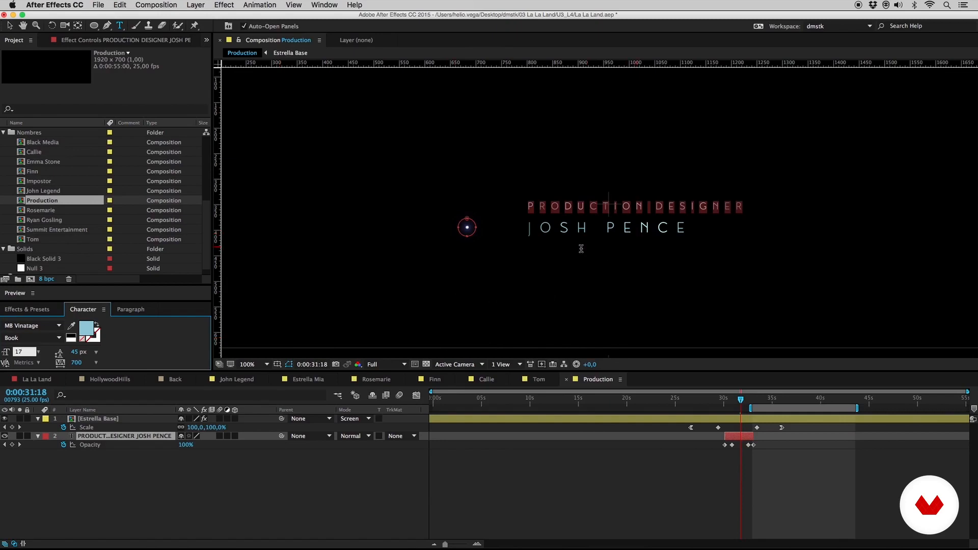
click(614, 236)
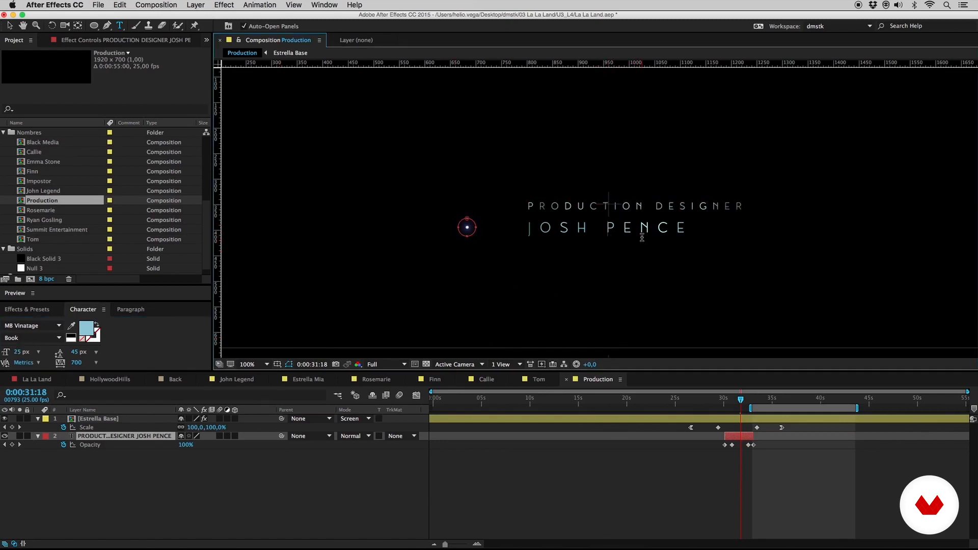
drag(681, 227, 530, 229)
text(DAVID WASCO)
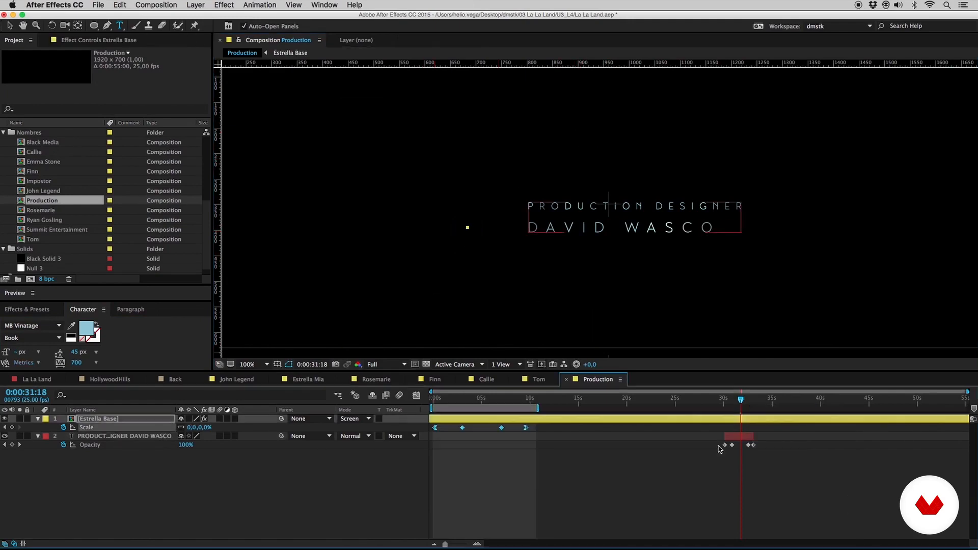
Shift the title layer to near the start alongside the star's keyframes and set the Production composition's duration to 0:00:06:00.
drag(733, 438, 462, 442)
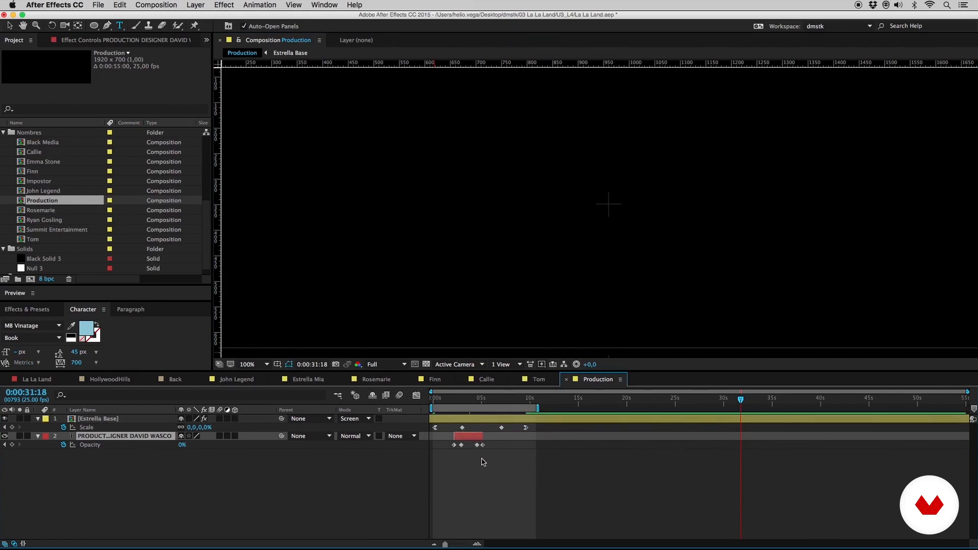
click(508, 480)
key(super+k)
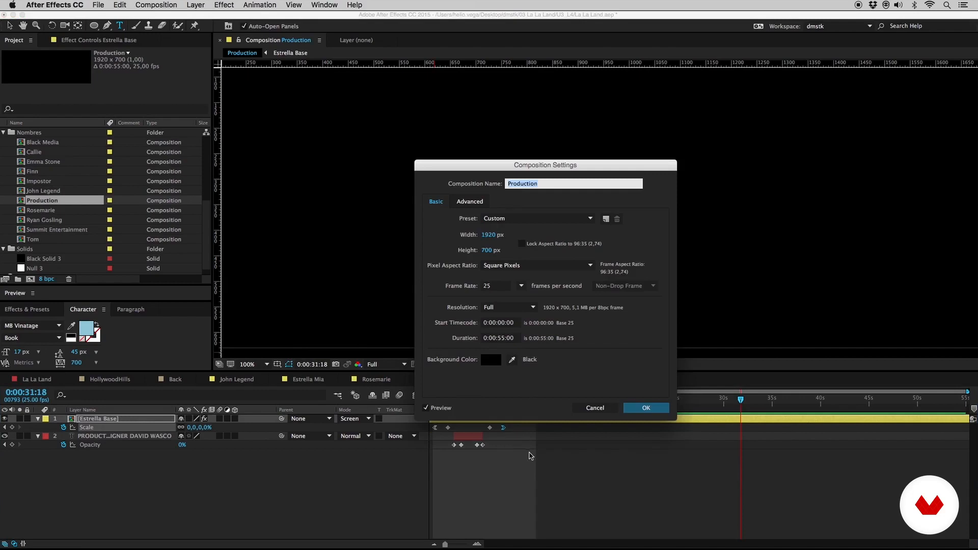
click(515, 342)
text(600)
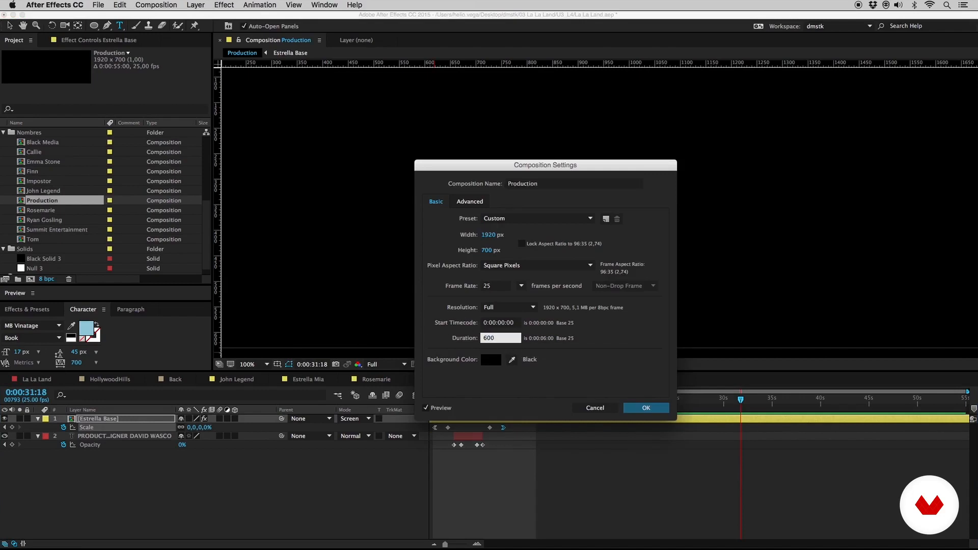
key(Return)
Start the title layer at 0:00:01:10 and place the star's middle scale keyframes at 0:00:01:10 and 0:00:04:03.
drag(442, 400, 433, 429)
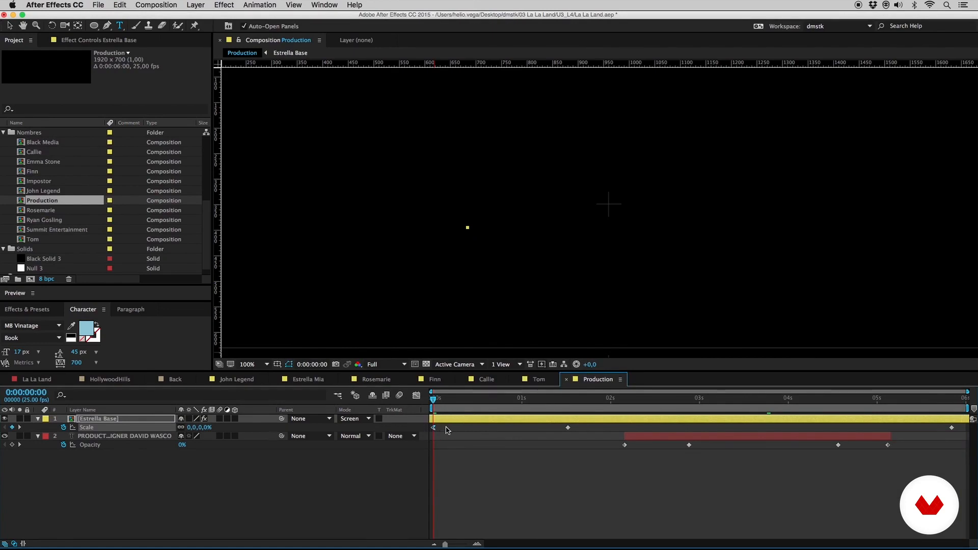
drag(535, 403, 566, 400)
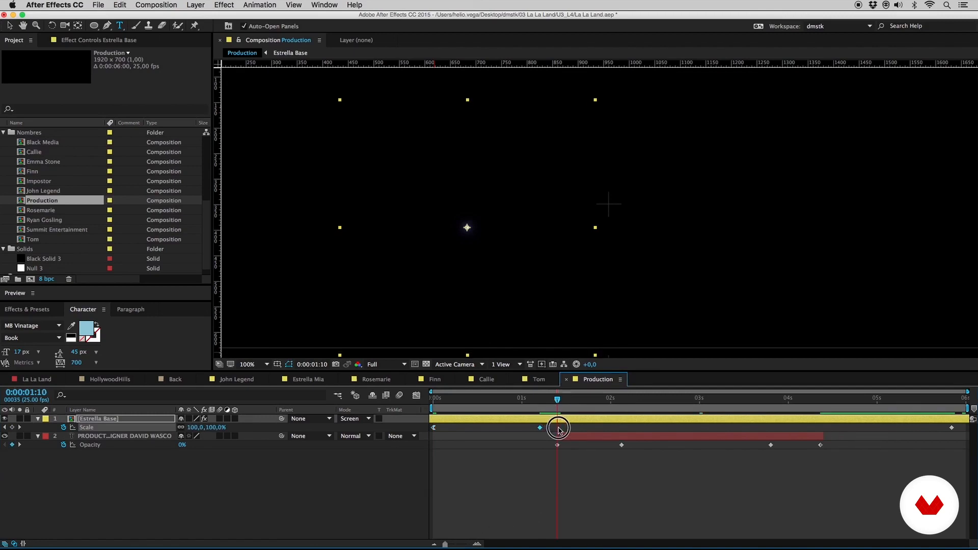
drag(541, 428, 812, 416)
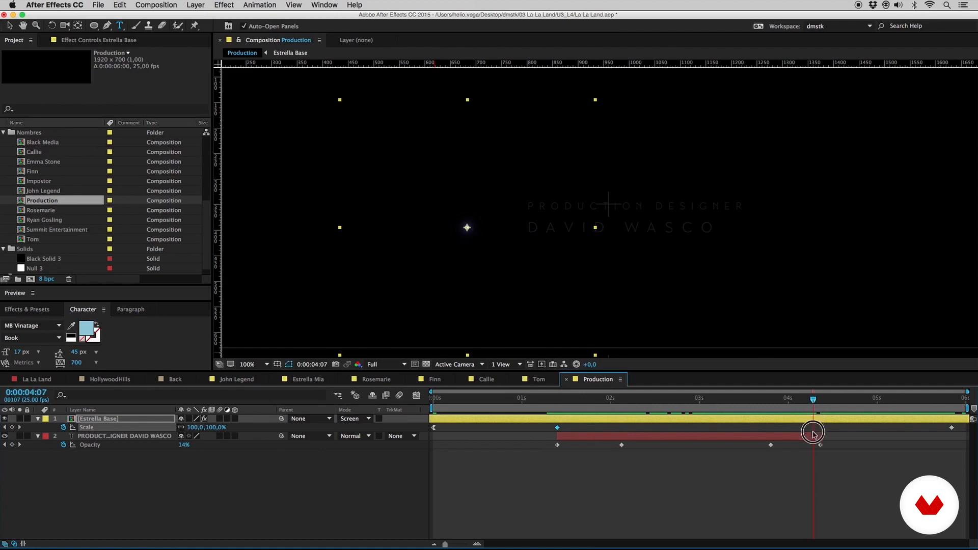
drag(449, 545, 454, 546)
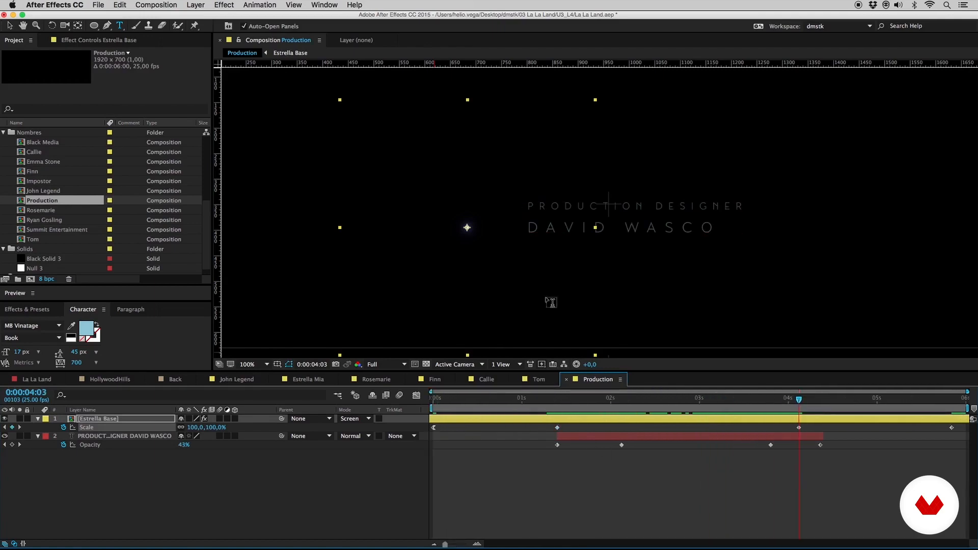
Move the Estrella Base star onto the O of PRODUCTION in the title's first line.
key(z)
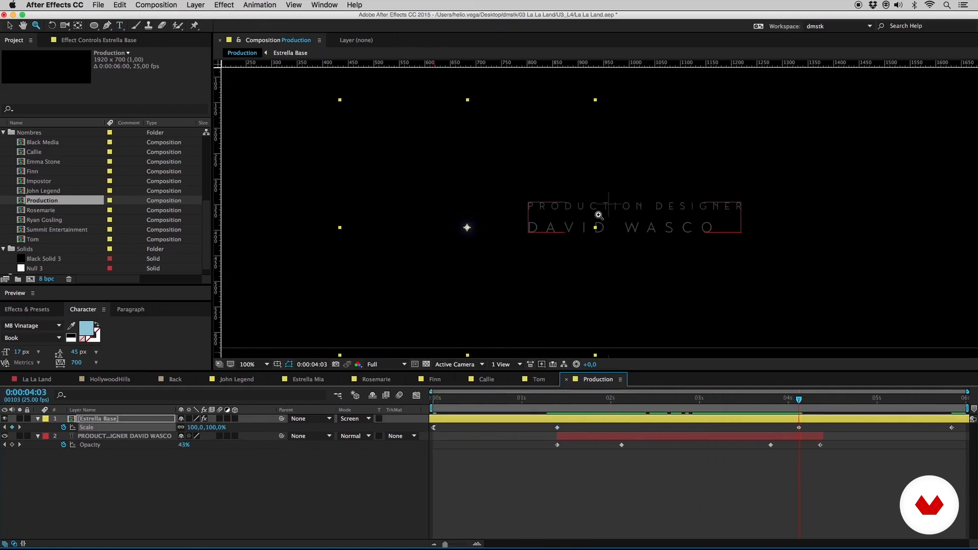
click(595, 218)
key(v)
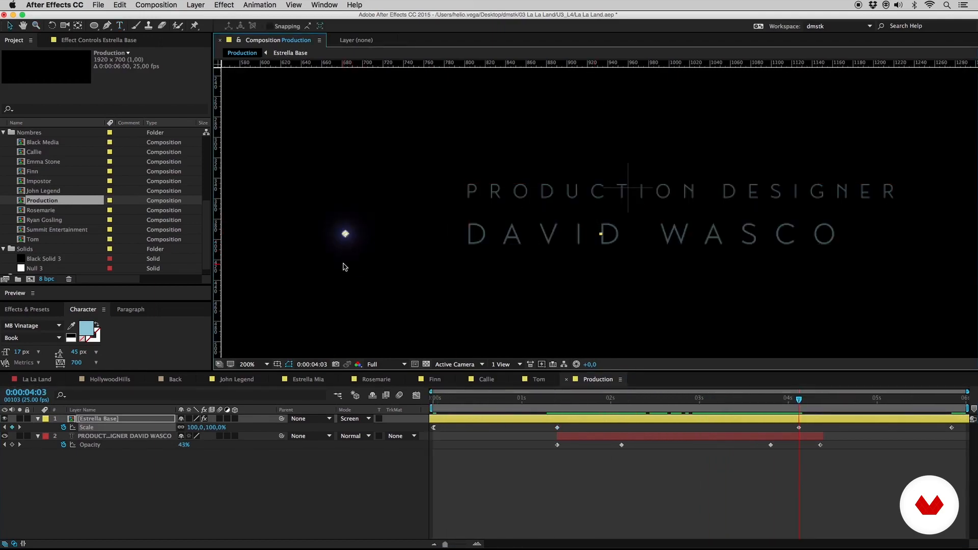
drag(347, 267, 521, 223)
key(z)
click(520, 226)
alt+click(563, 234)
drag(613, 258, 369, 277)
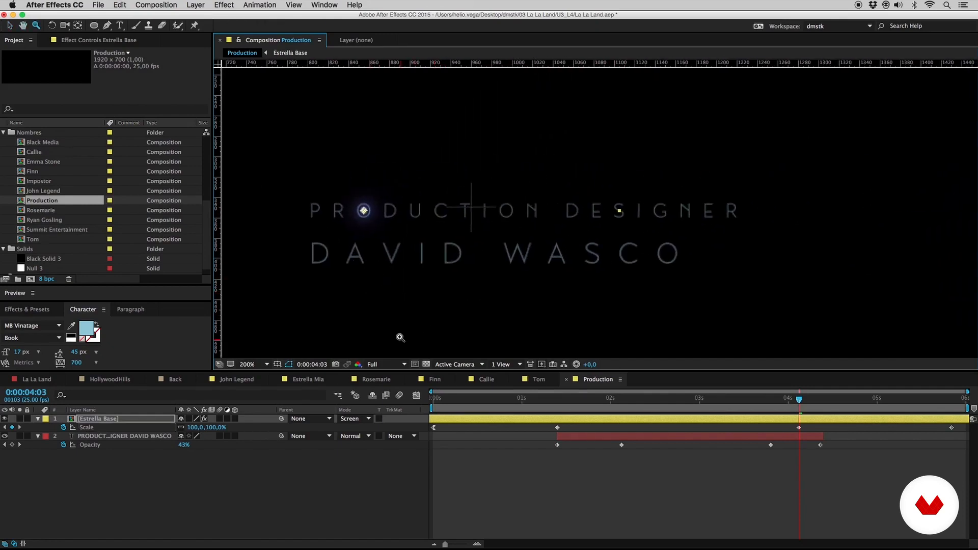
Move the star and the title text together about 20 px upward in the frame.
click(122, 437)
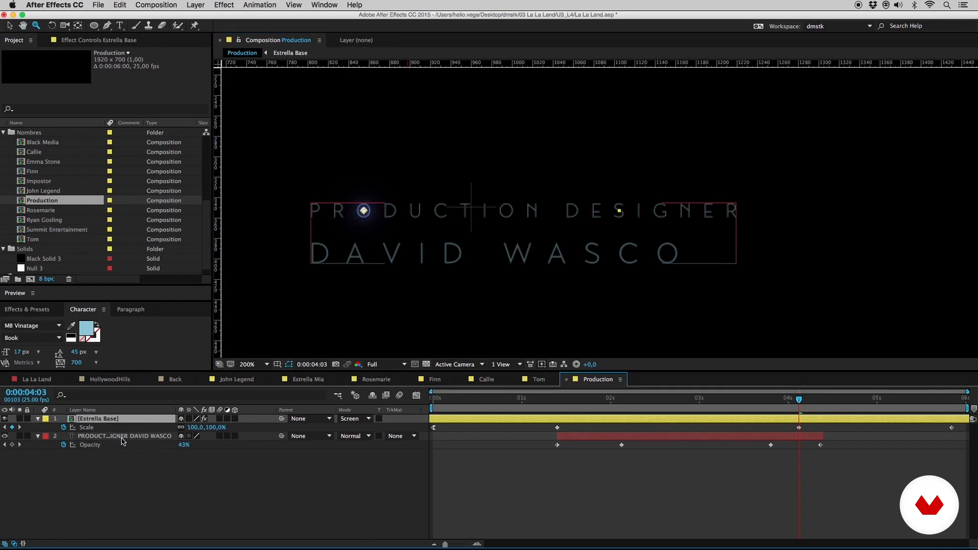
click(122, 441)
key(v)
key(shift+Up)
key(shift+Up)
key(shift+Up)
key(shift+Up)
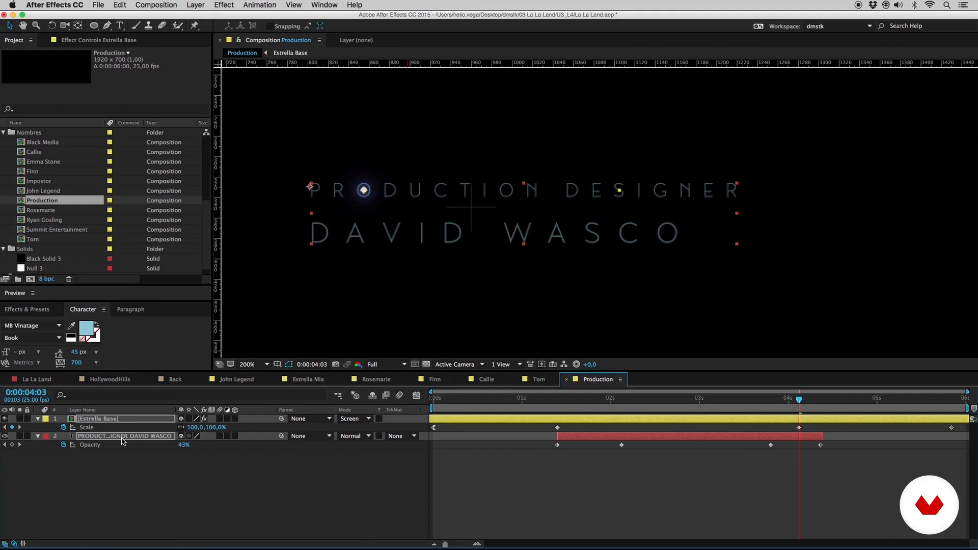
click(82, 497)
click(104, 437)
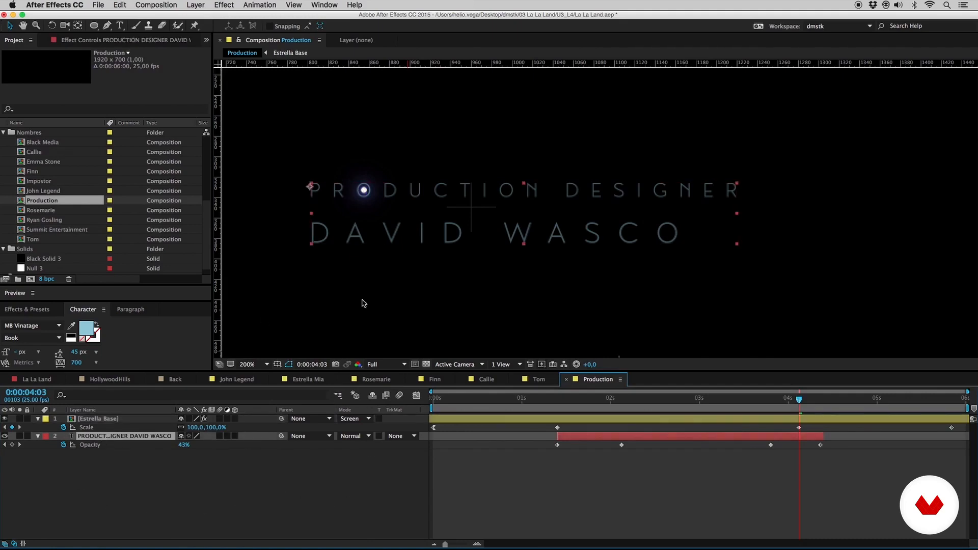
Centre the title's circular Subtract mask on the star so it hides the O of PRODUCTION, and preview the animation.
key(z)
alt+click(422, 280)
click(483, 204)
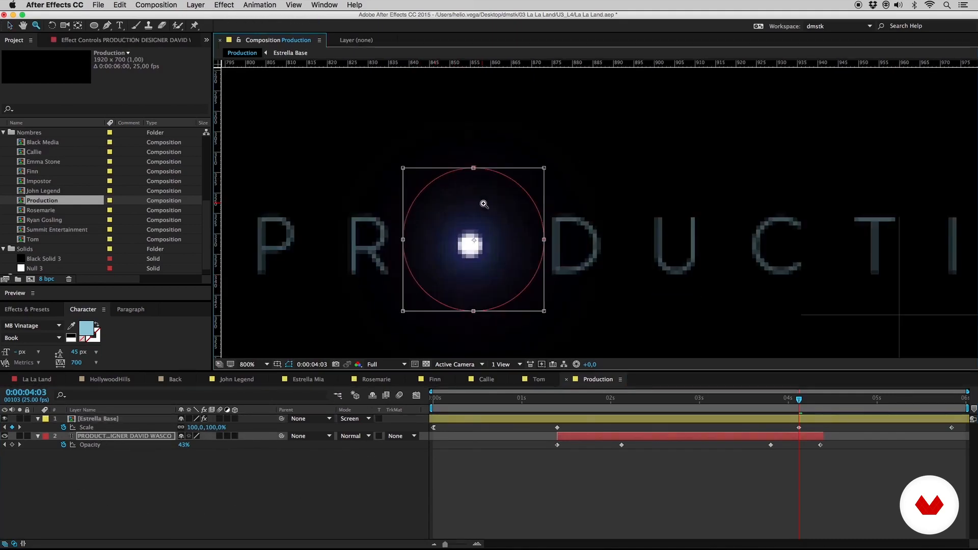
key(v)
key(m)
click(202, 444)
click(198, 455)
click(198, 446)
click(194, 474)
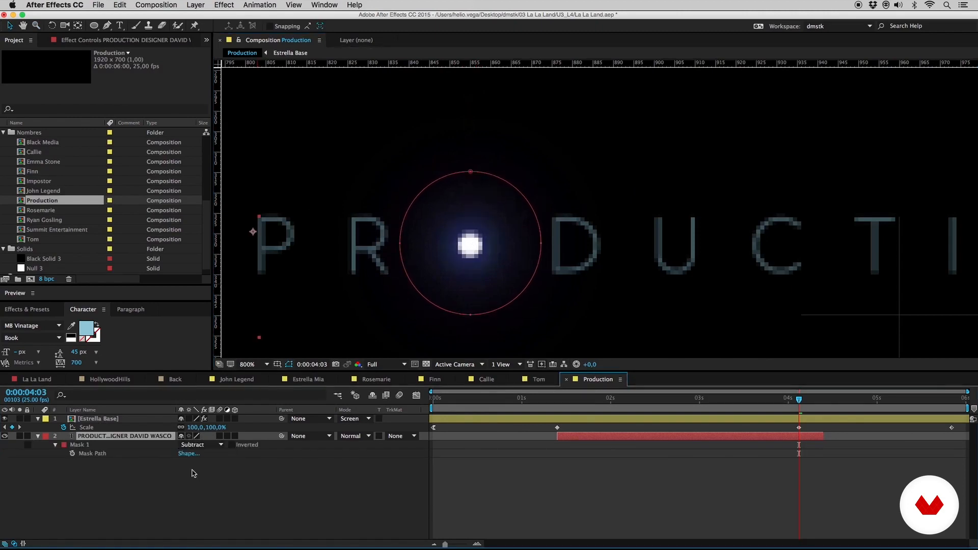
click(192, 508)
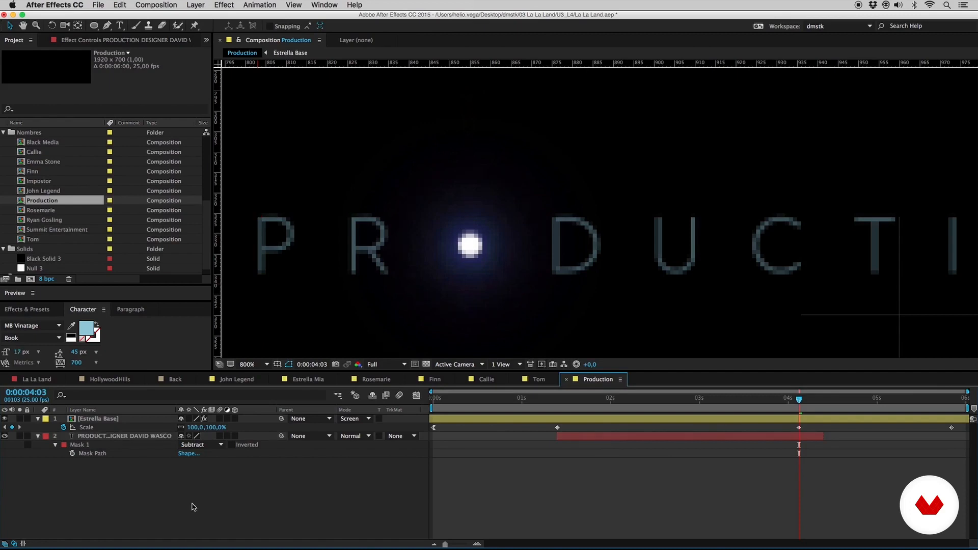
click(519, 287)
scroll(519, 287, down, 5)
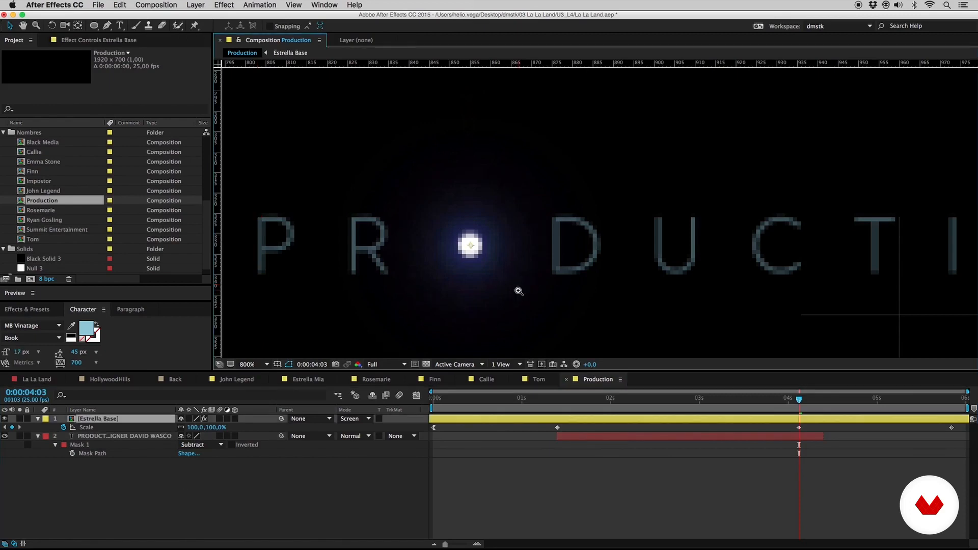
drag(537, 214, 501, 241)
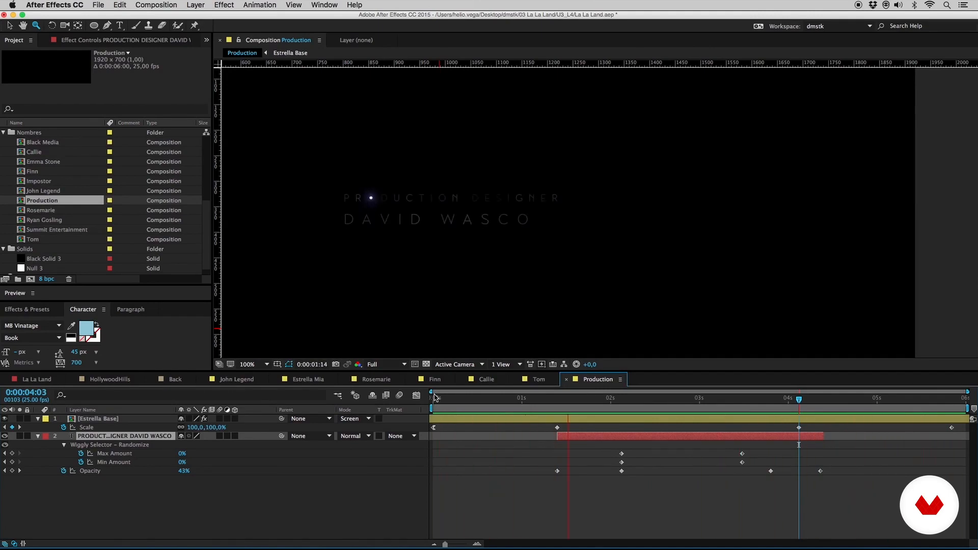
Add the Production composition to La La Land below the audio layer and start it at 0:00:56:10.
click(37, 379)
drag(51, 202, 87, 437)
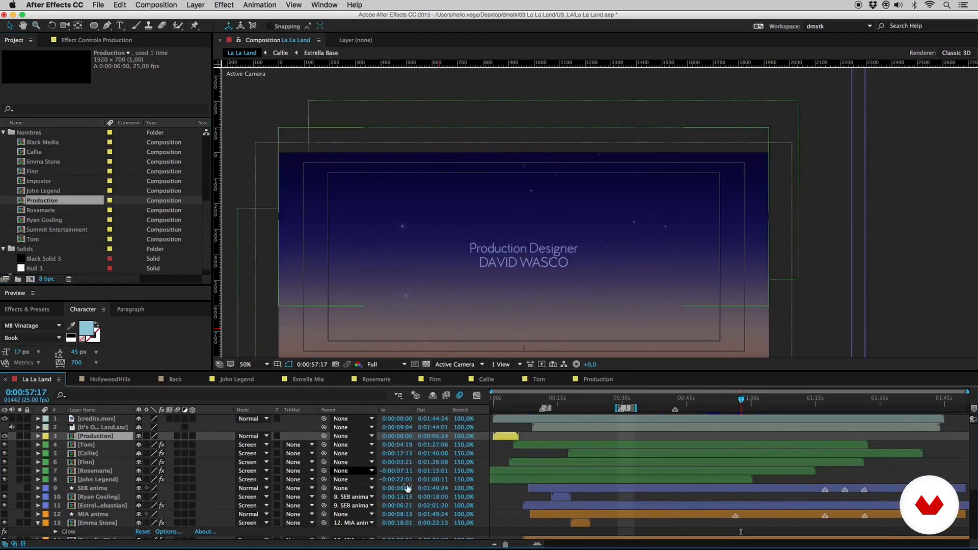
drag(511, 438, 759, 437)
click(525, 544)
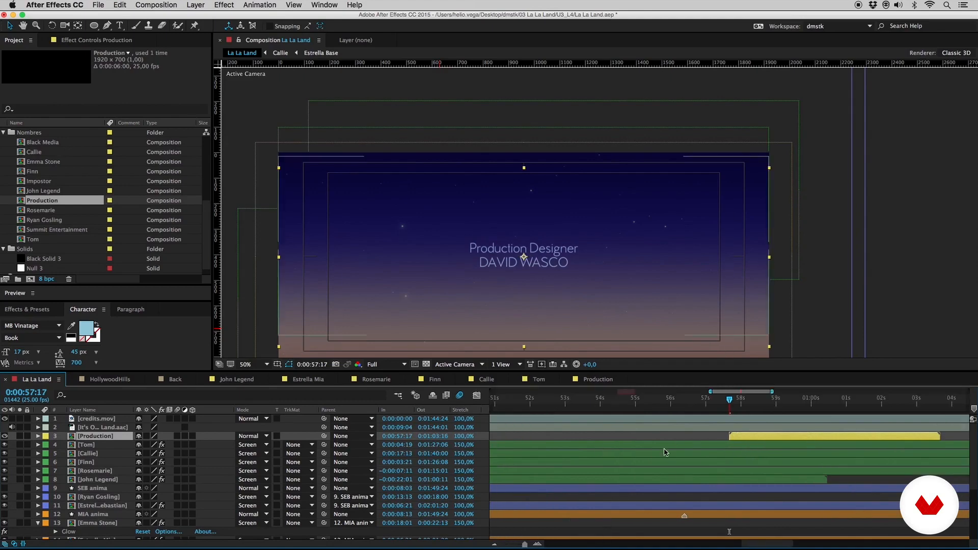
click(718, 401)
drag(718, 401, 689, 407)
drag(749, 437, 703, 436)
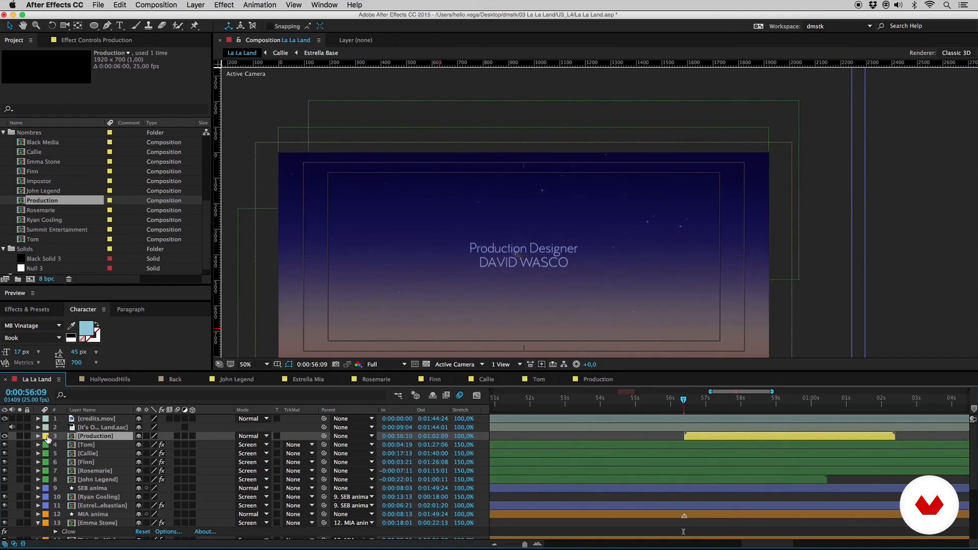
Set the Production layer's blending mode to Screen and move its title to the lower left of the frame.
key(space)
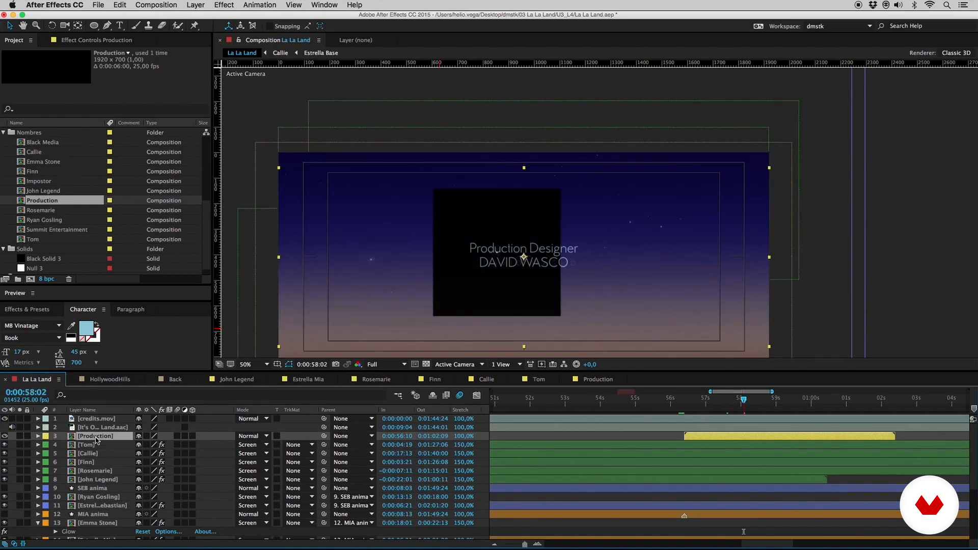
click(248, 437)
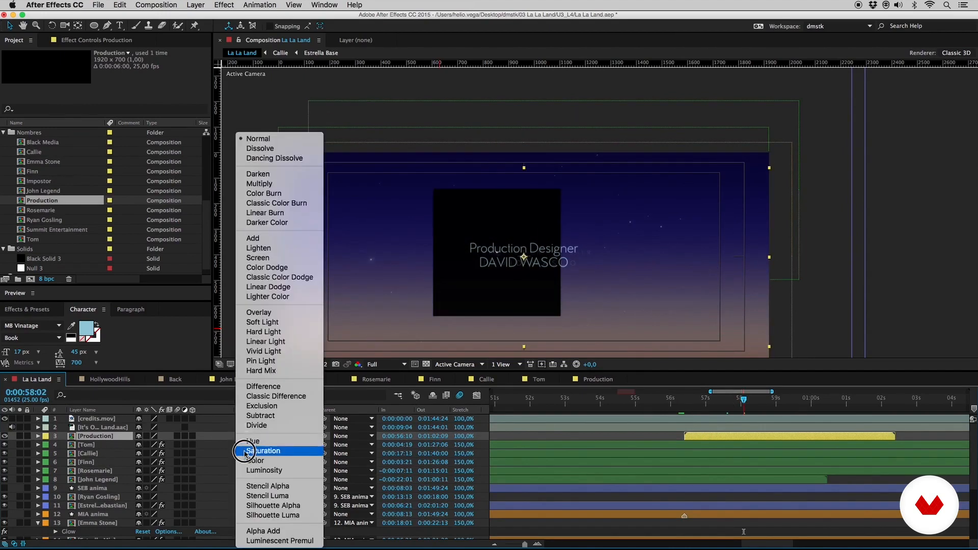
click(263, 258)
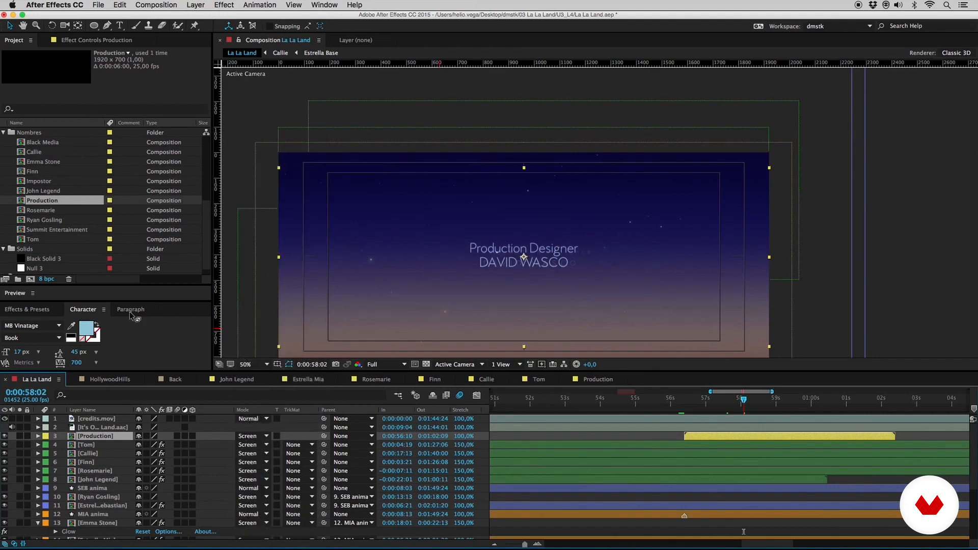
drag(539, 262, 418, 288)
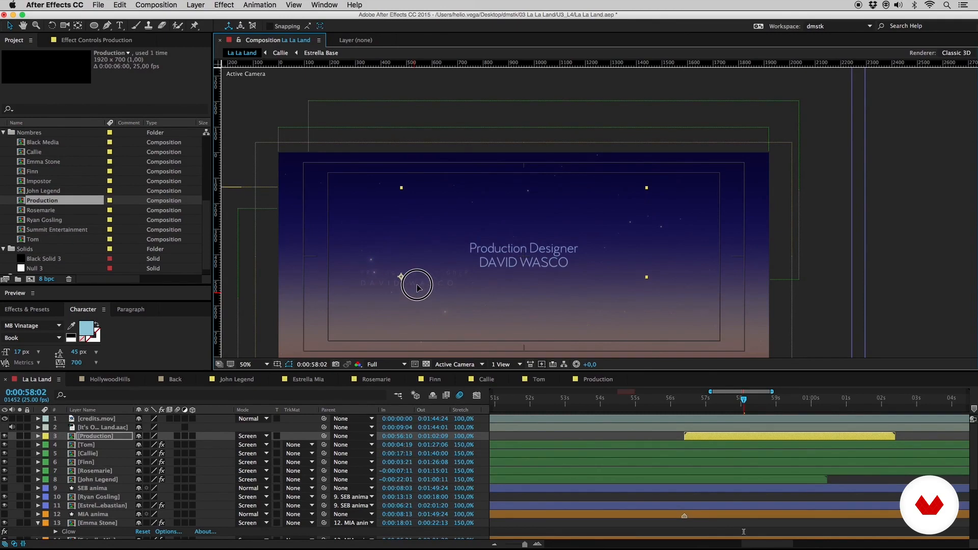
drag(417, 288, 417, 288)
Set the Production layer's in time to 0:00:54:20 and scrub around the Production Designer credit to check it.
key(;)
click(738, 403)
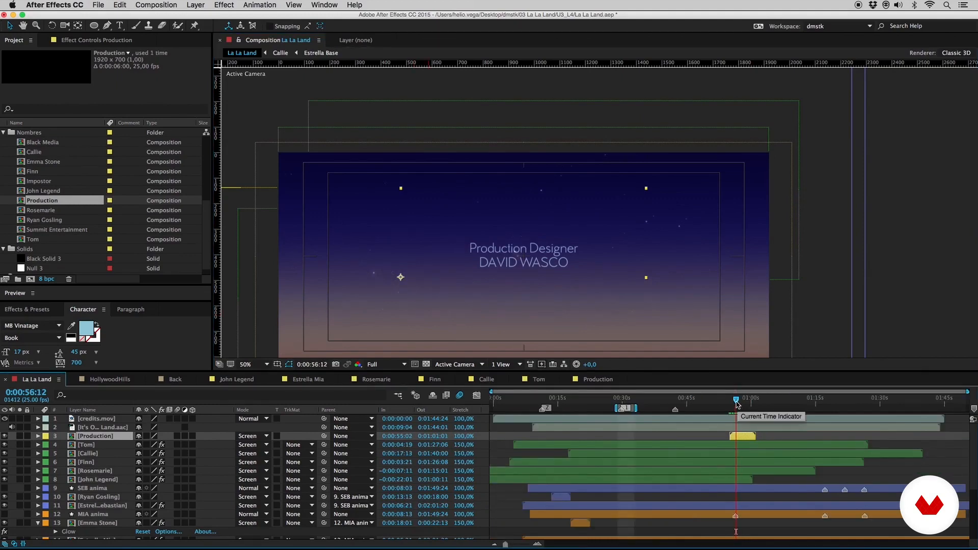
click(407, 437)
text(5420)
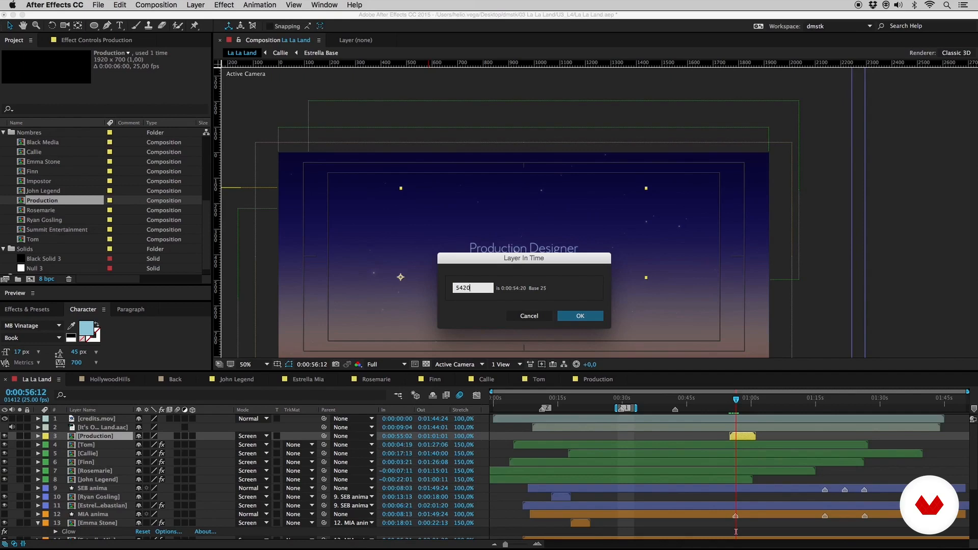
key(Return)
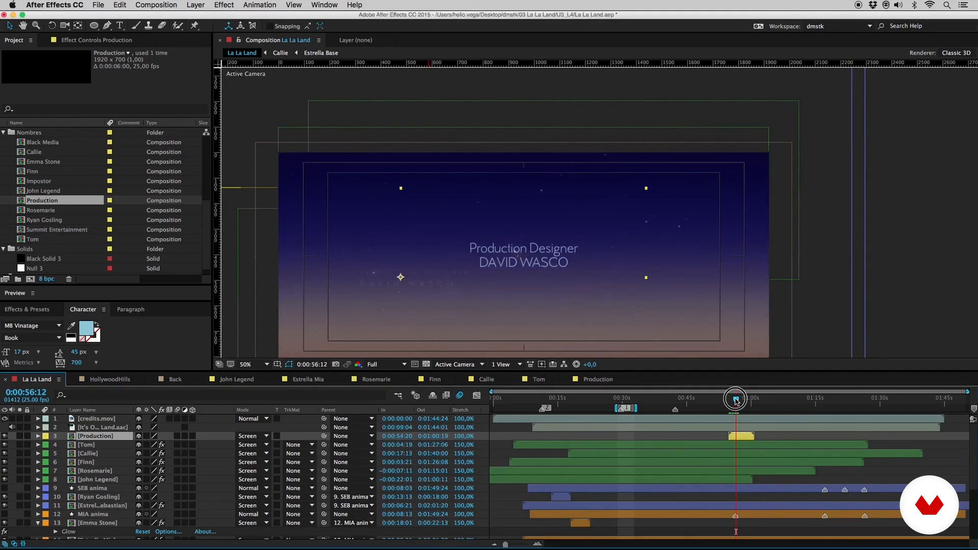
drag(736, 401, 736, 398)
Duplicate the Production composition in the Nombres folder and open the copy.
click(49, 201)
key(super+d)
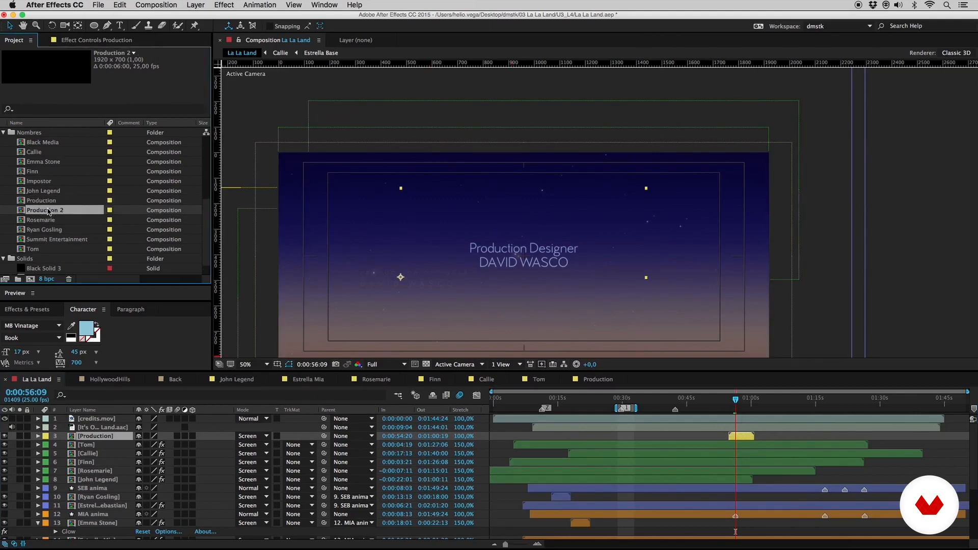
double_click(45, 210)
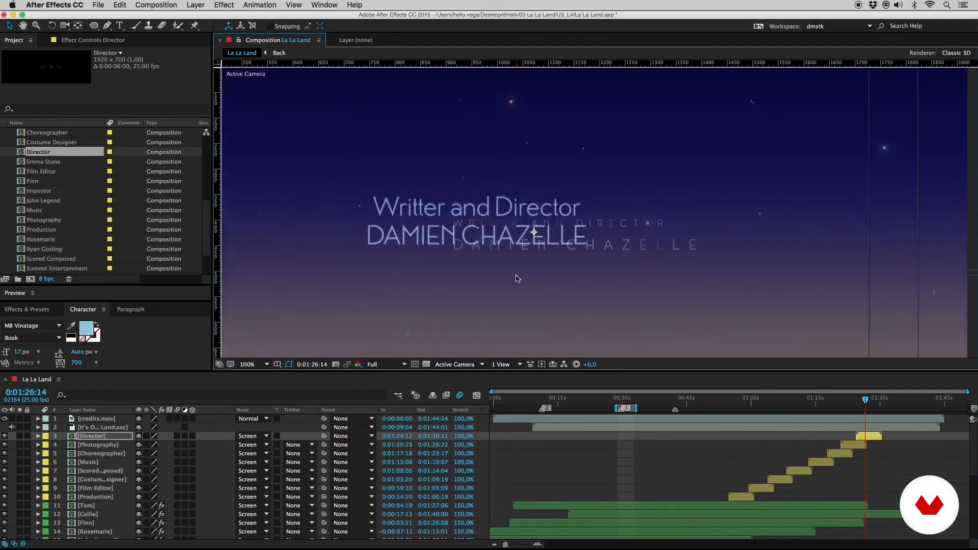
Compare the sky with the Back layer hidden and shown, and set that layer's opacity to 50%.
scroll(87, 513, down, 10)
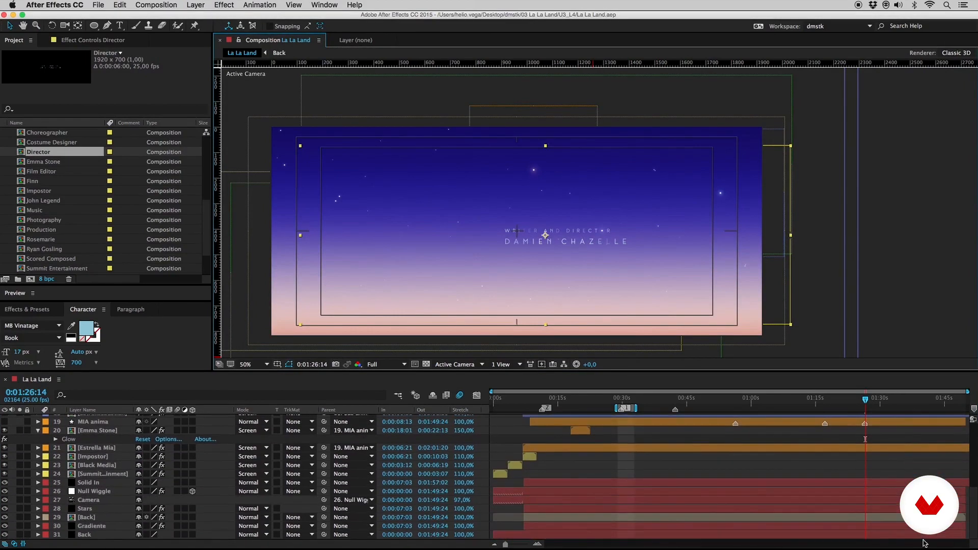
click(87, 517)
key(t)
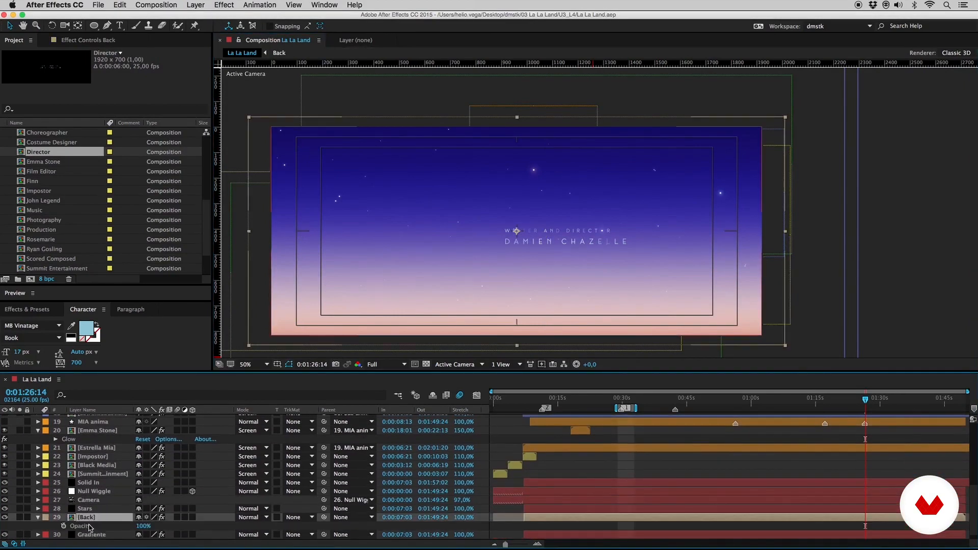
click(5, 518)
click(5, 518)
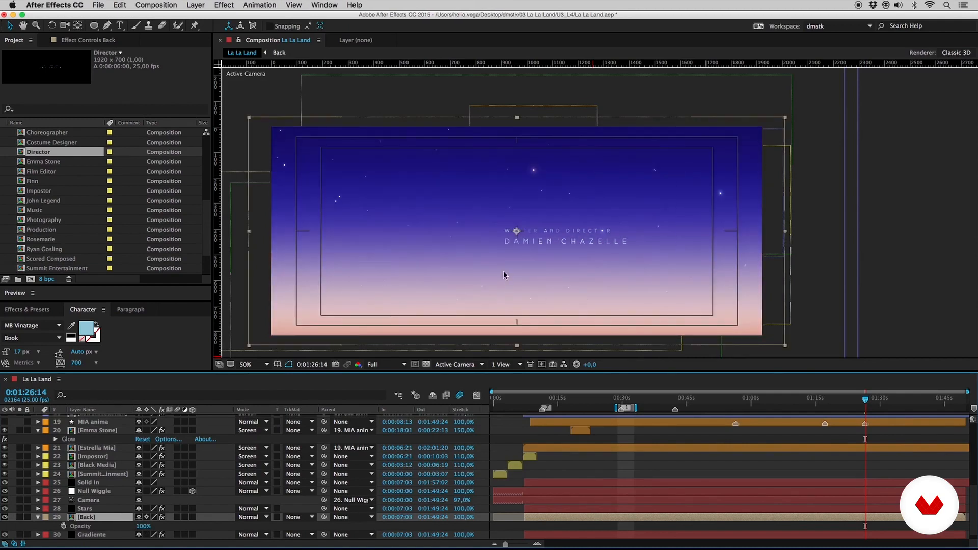
click(144, 526)
key(Return)
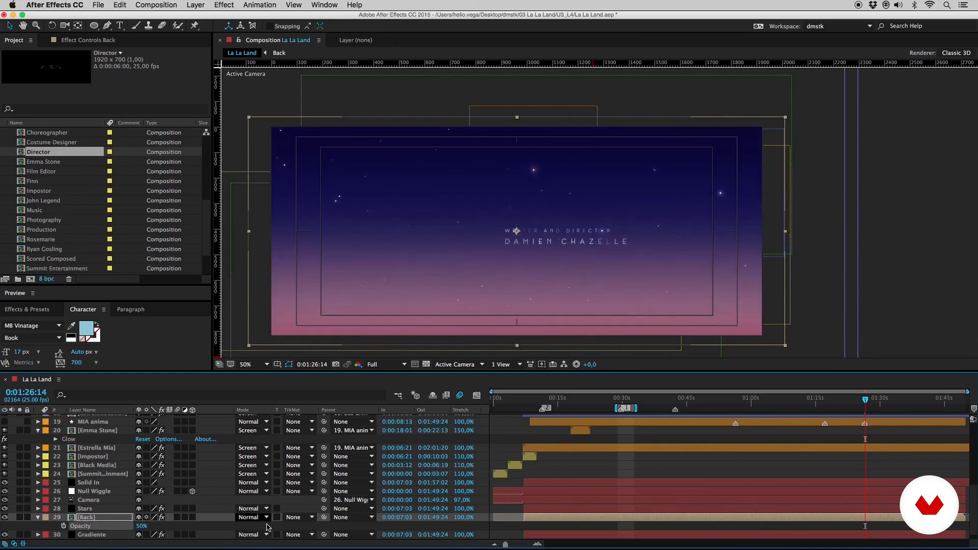
Keyframe the Back layer's opacity at 0:01:26:14 and set it to 30% earlier in the timeline, near 0:00:15.
click(63, 525)
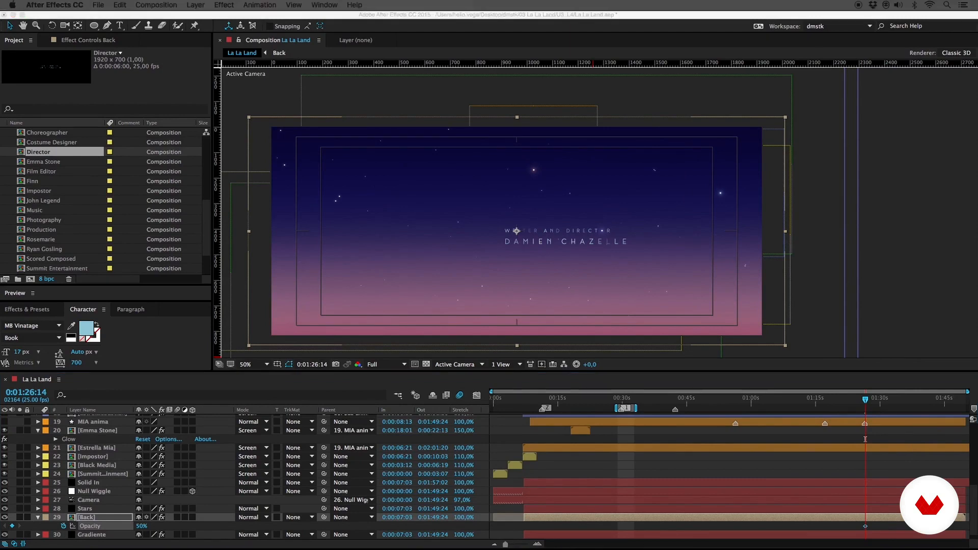
click(558, 400)
click(140, 527)
text(30)
key(Return)
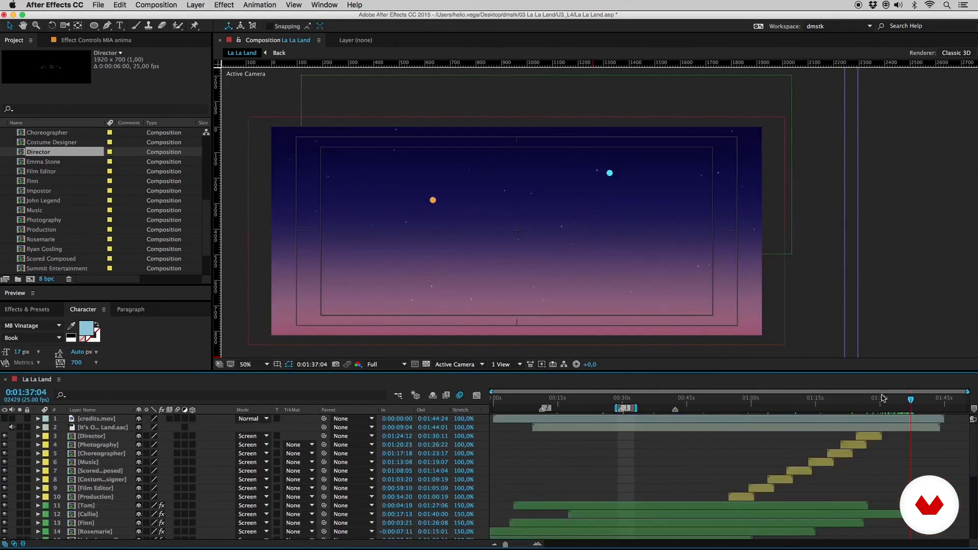
Examine the sky around the orange and cyan stars up close and list the effects on the Stars layer.
key(z)
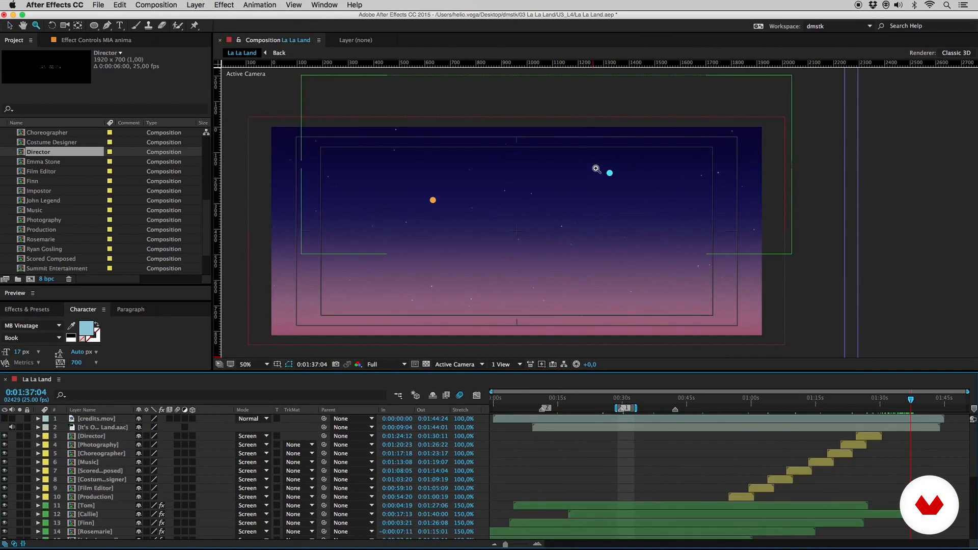
click(594, 179)
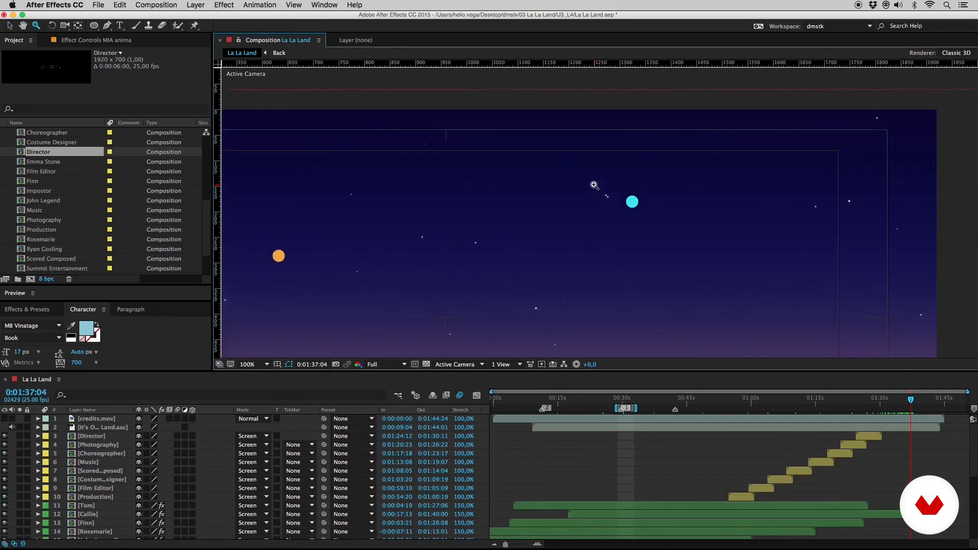
alt+click(553, 230)
alt+click(565, 212)
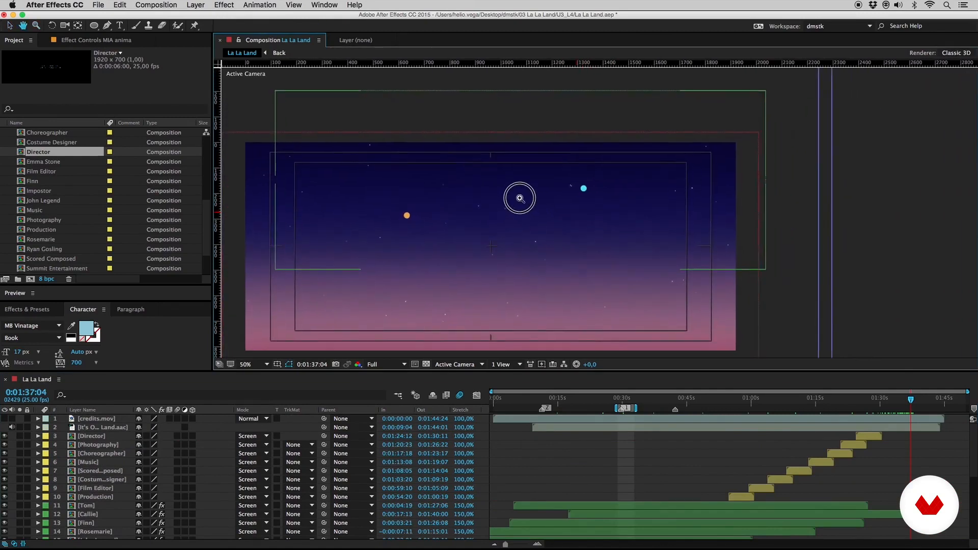
click(557, 185)
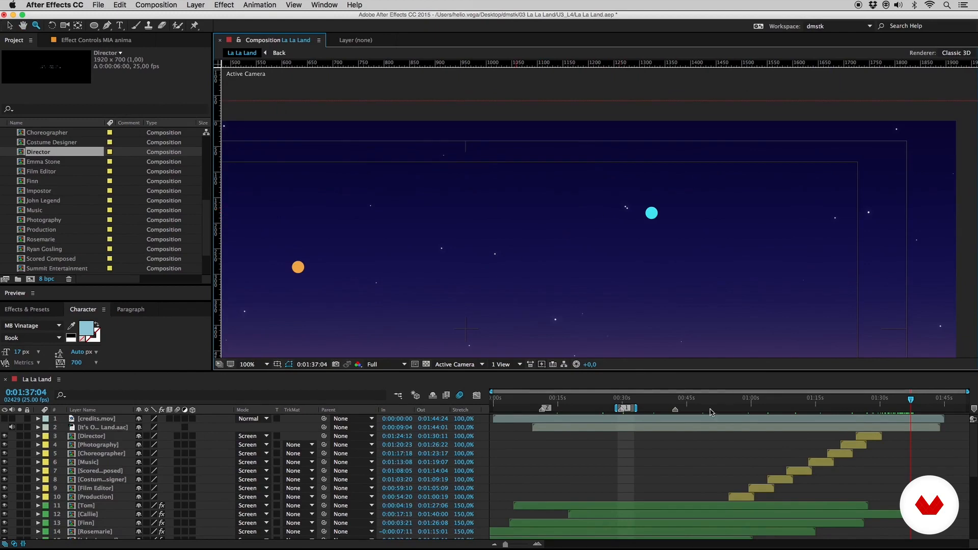
scroll(127, 460, down, 8)
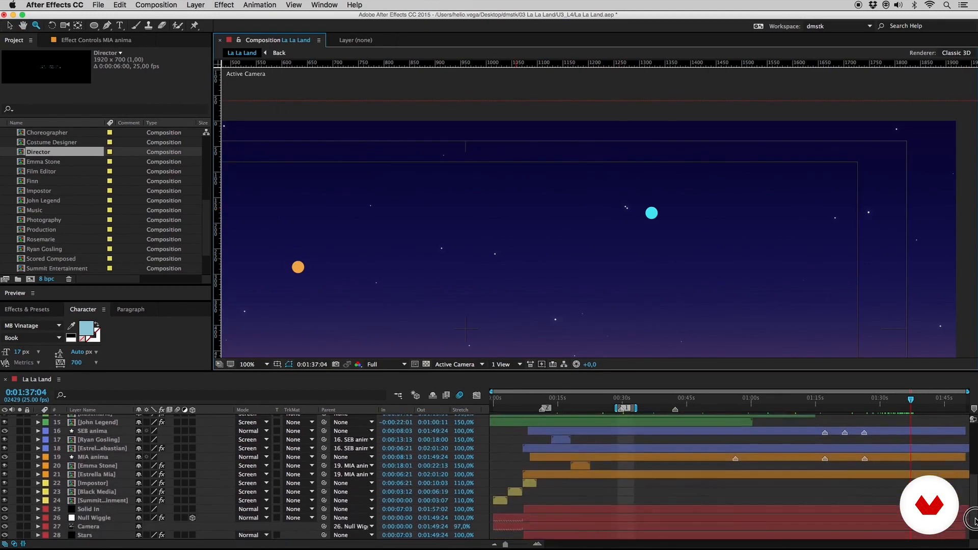
click(81, 522)
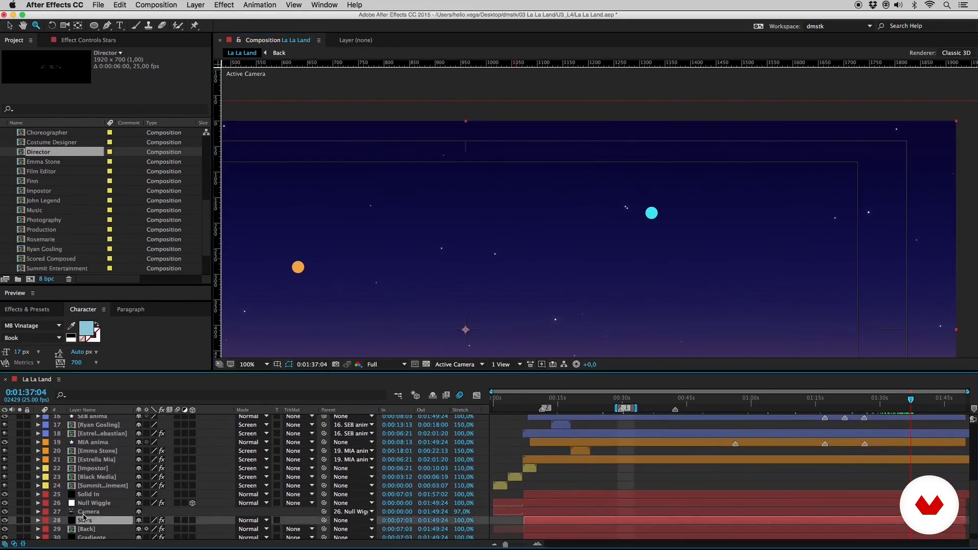
key(e)
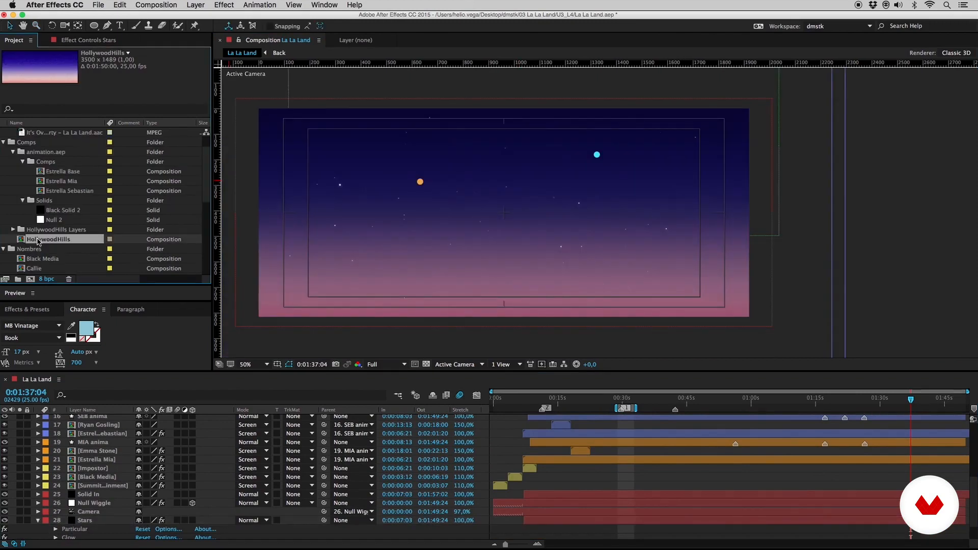
Turn off solo for the Back layer in the HollywoodHills composition and return to La La Land.
double_click(38, 240)
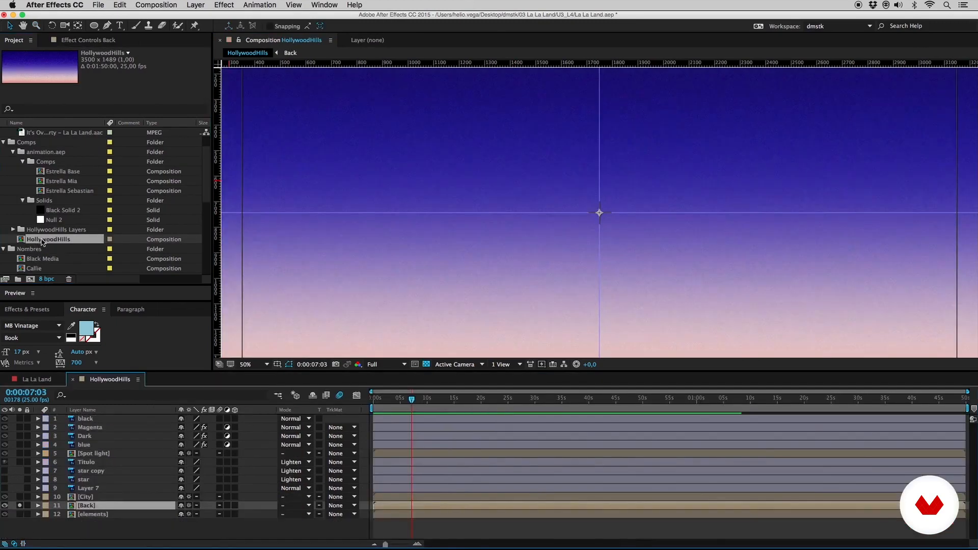
click(20, 506)
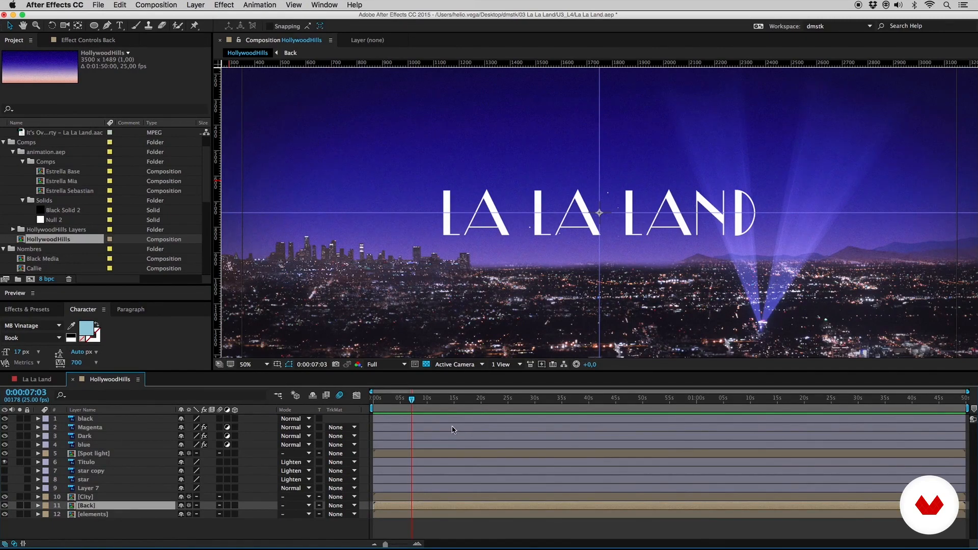
click(36, 379)
Add the HollywoodHills composition to La La Land above the Solid In layer and set its scale to 59%.
click(898, 403)
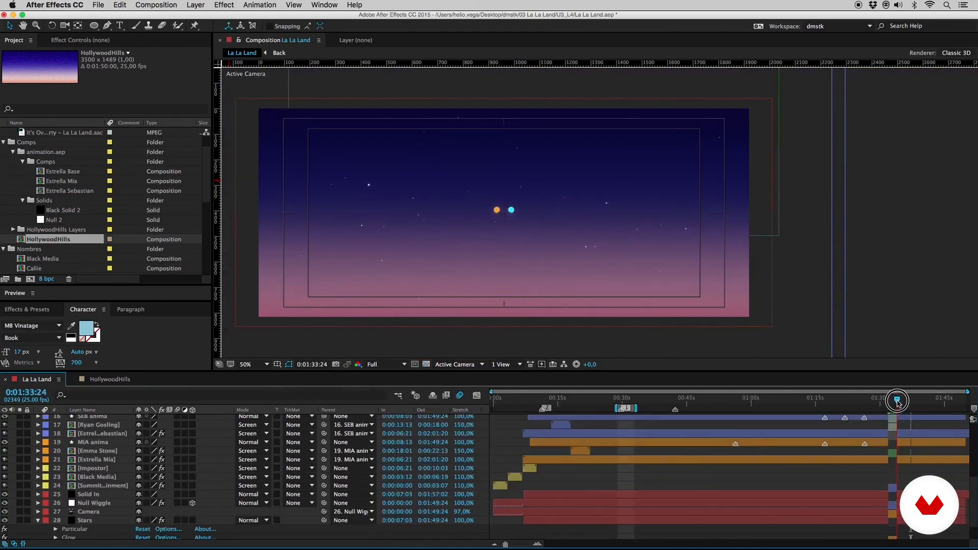
drag(898, 403, 893, 407)
drag(54, 239, 90, 494)
key(s)
click(172, 502)
text(50)
key(Return)
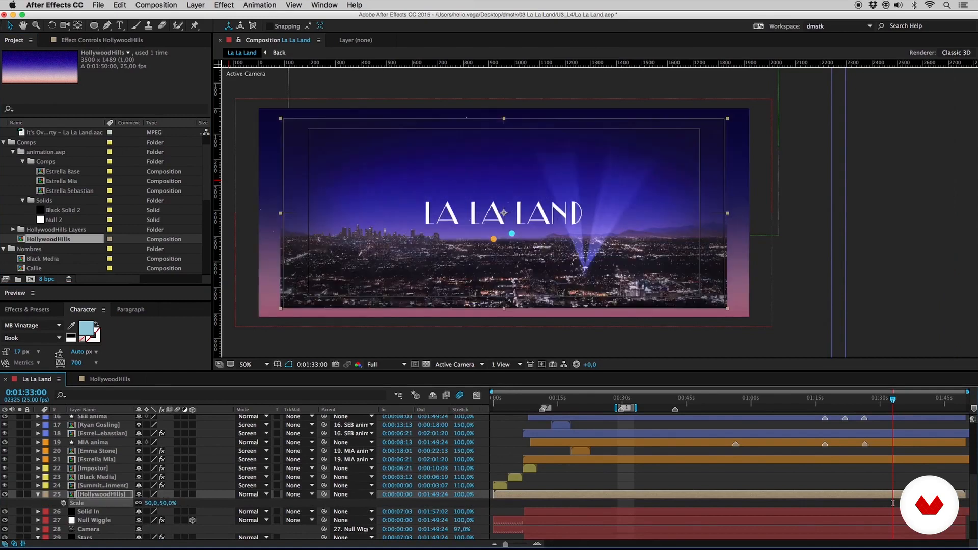
click(161, 503)
text(59)
key(Return)
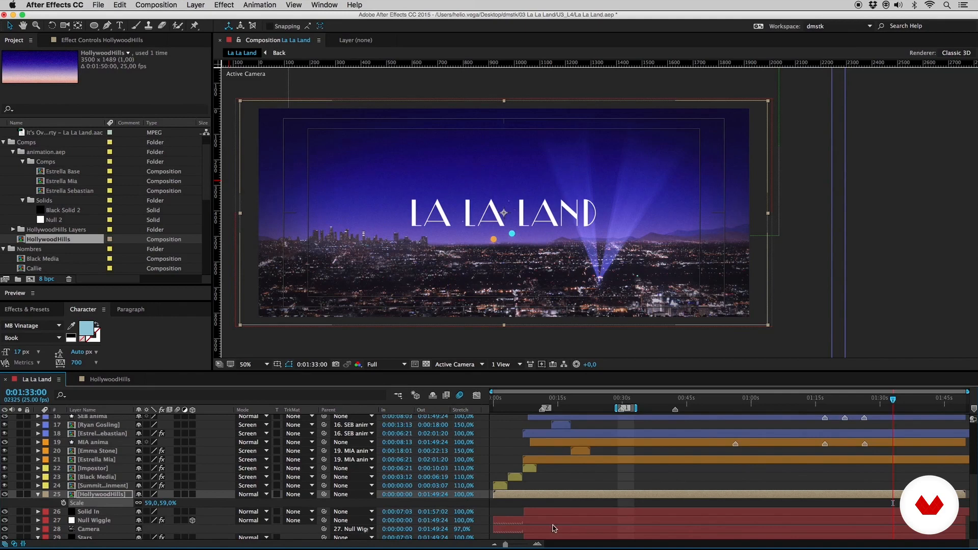
Start the HollywoodHills layer at 0:01:33:00 and keyframe its scale from 59% there to 58% at 0:01:49:24.
click(502, 496)
drag(502, 496, 901, 496)
click(63, 503)
drag(893, 400, 971, 406)
click(166, 503)
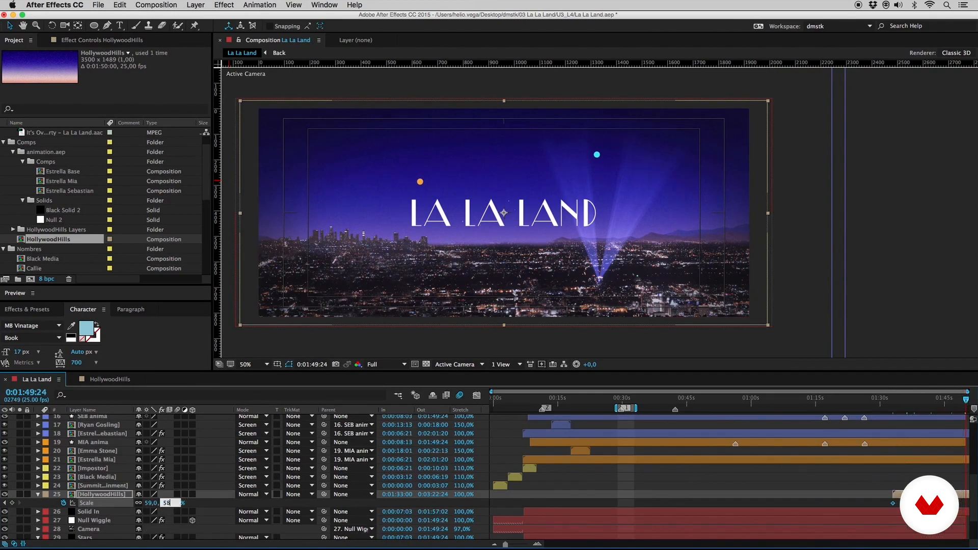
text(58)
key(Return)
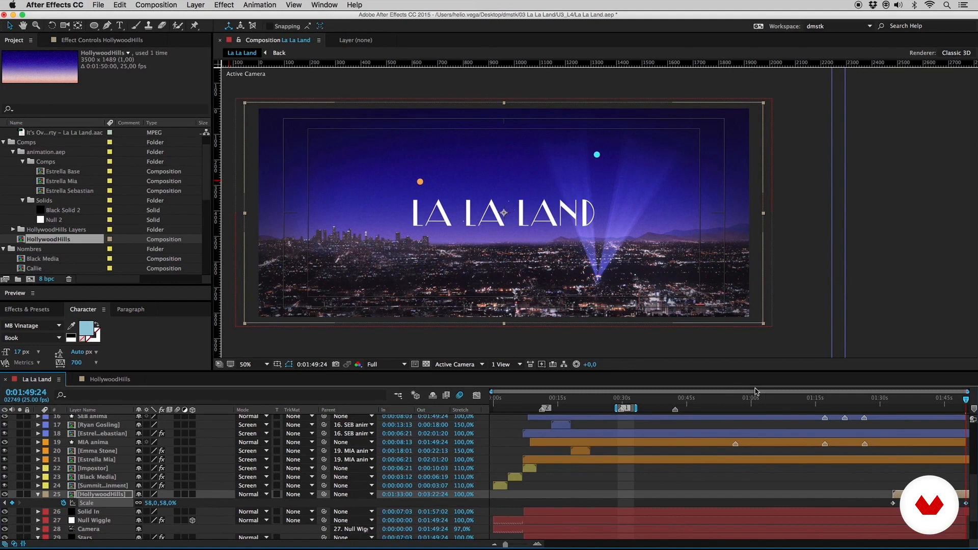
Apply Easy Ease In to the last scale keyframe of the HollywoodHills layer.
right_click(966, 507)
mouse_move(912, 540)
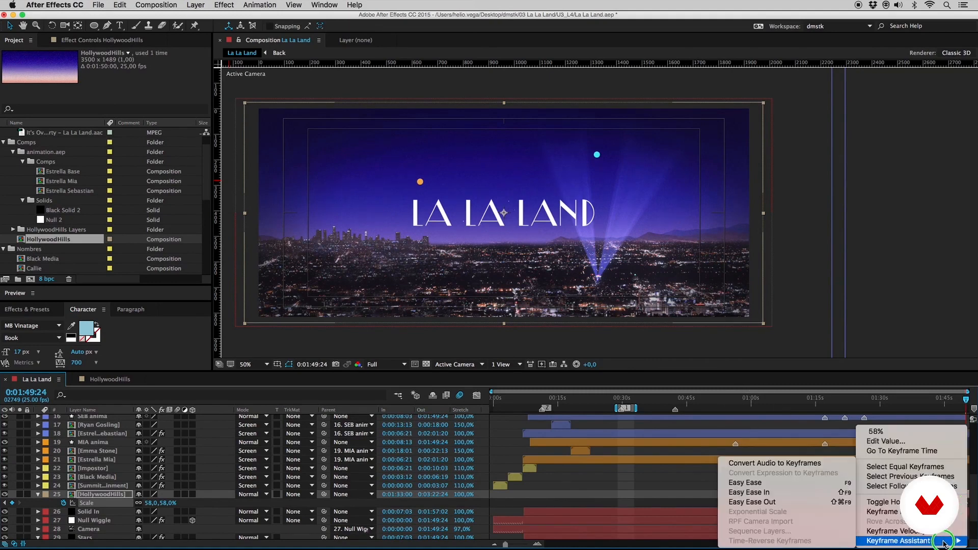
click(825, 492)
Set the work area to run from about 0:01:33:03 to the end of the La La Land composition.
click(894, 402)
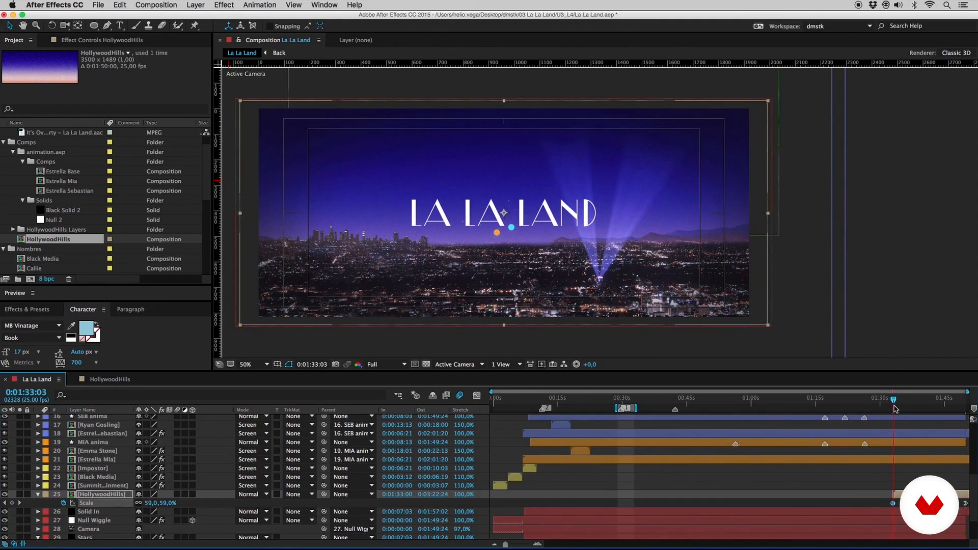
key(n)
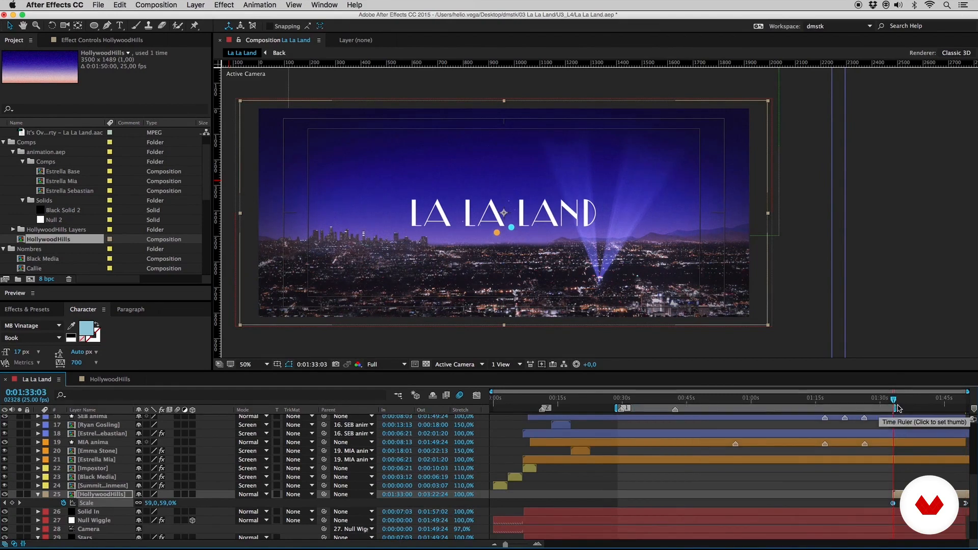
key(b)
click(907, 409)
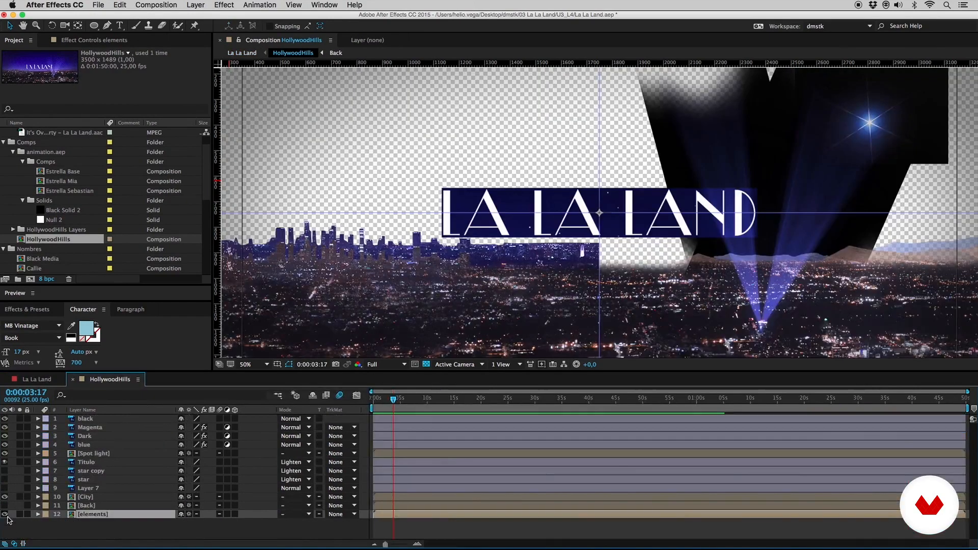
Hide the elements layer inside HollywoodHills and collapse transformations on the HollywoodHills layer in La La Land.
click(5, 515)
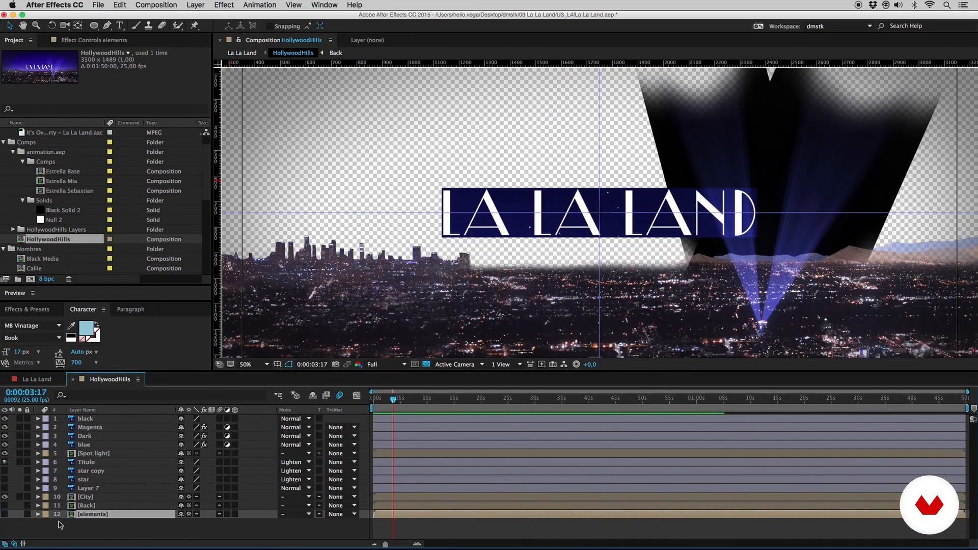
click(91, 462)
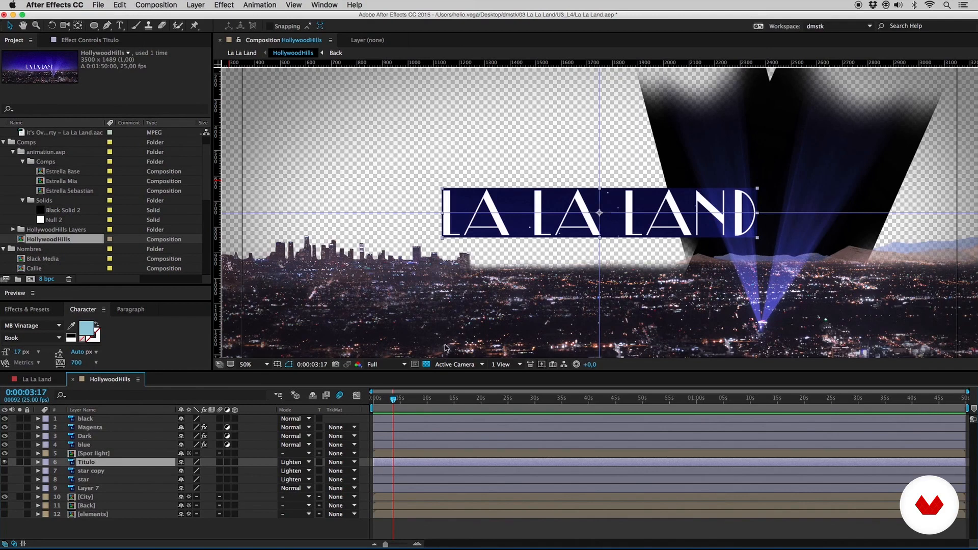
click(49, 381)
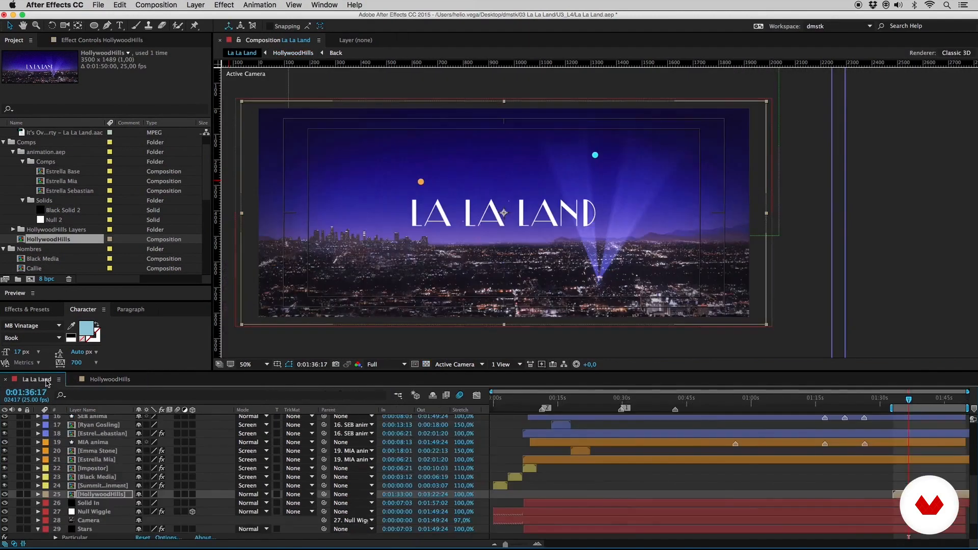
click(147, 494)
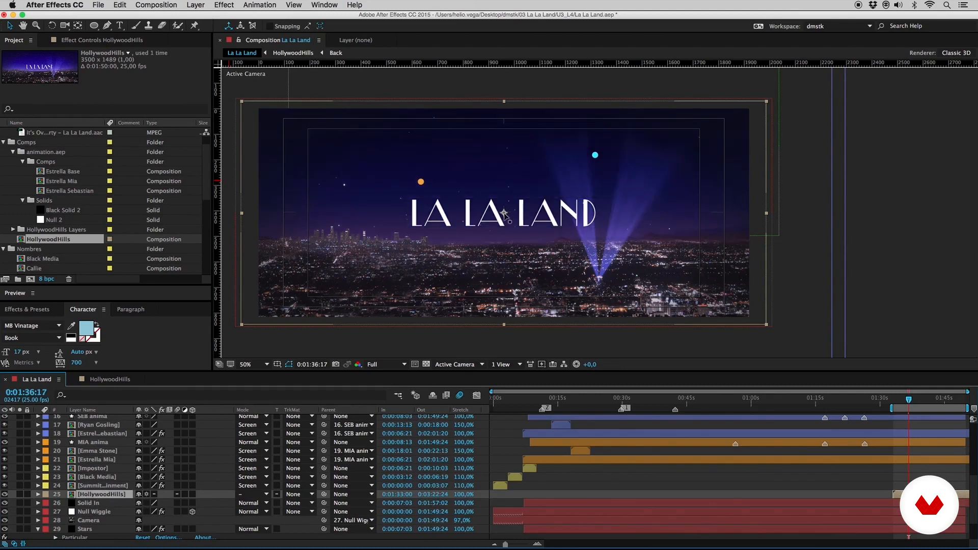
Fade in the HollywoodHills layer with opacity keyframes of 0% at 0:01:33:00 and 100% at 0:01:36:00, and scrub through the fade.
key(t)
key(alt+shift+j)
text(13600)
key(Return)
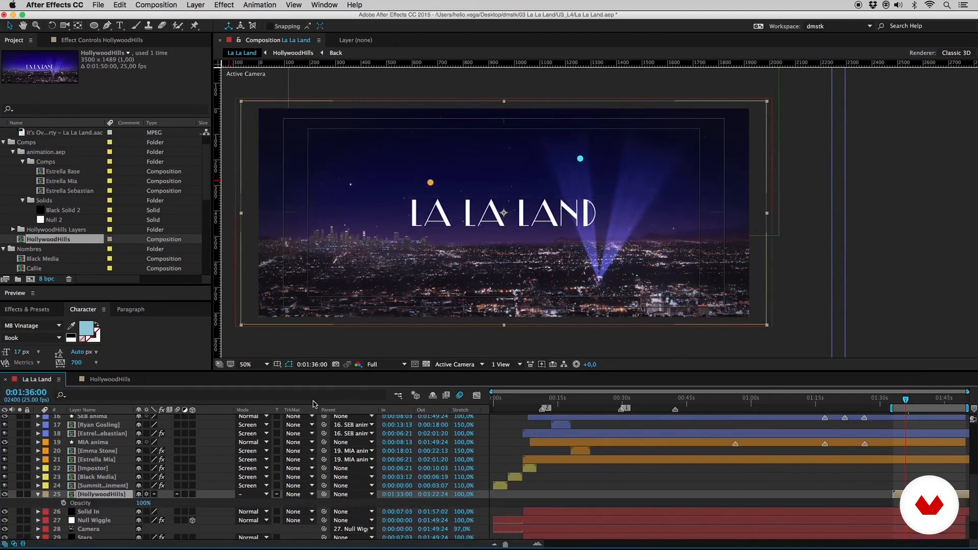
click(64, 503)
key(i)
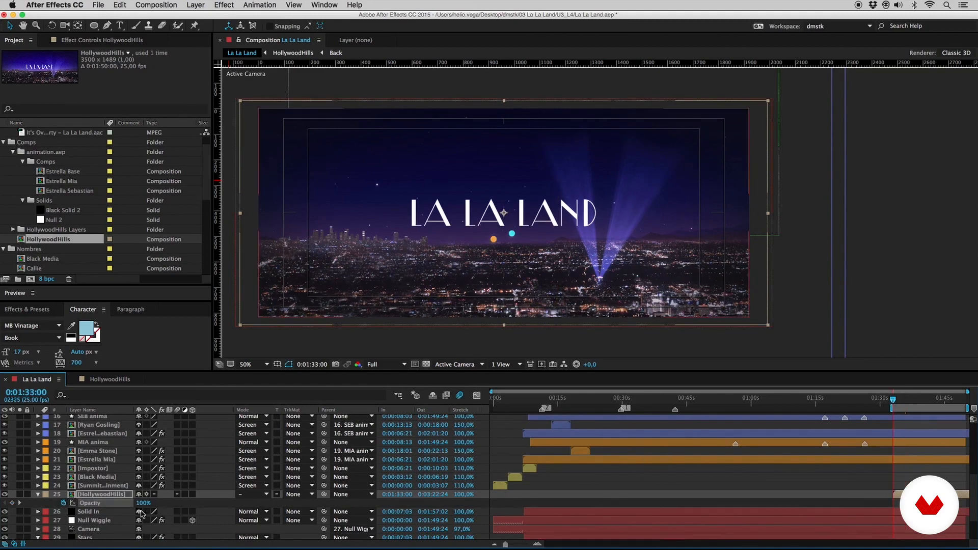
click(144, 503)
text(0)
key(Return)
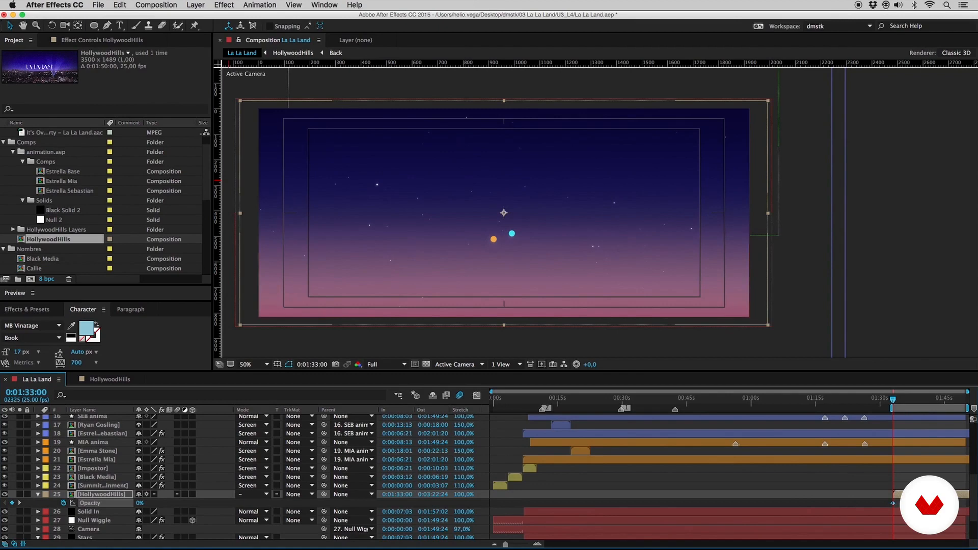
drag(891, 410, 902, 400)
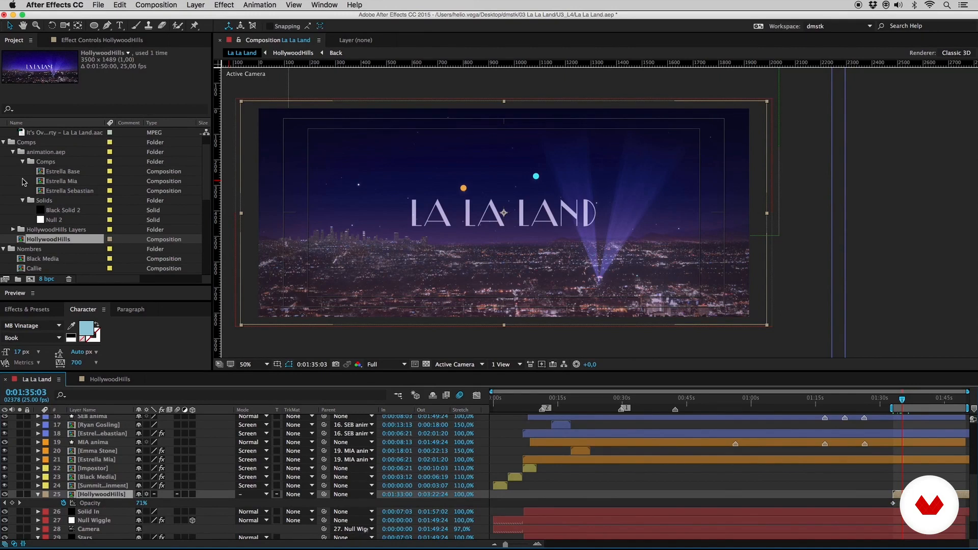
Add an adjustment layer directly above the HollywoodHills layer in La La Land and name it Camera Lens.
key(alt+super+y)
drag(93, 418, 96, 448)
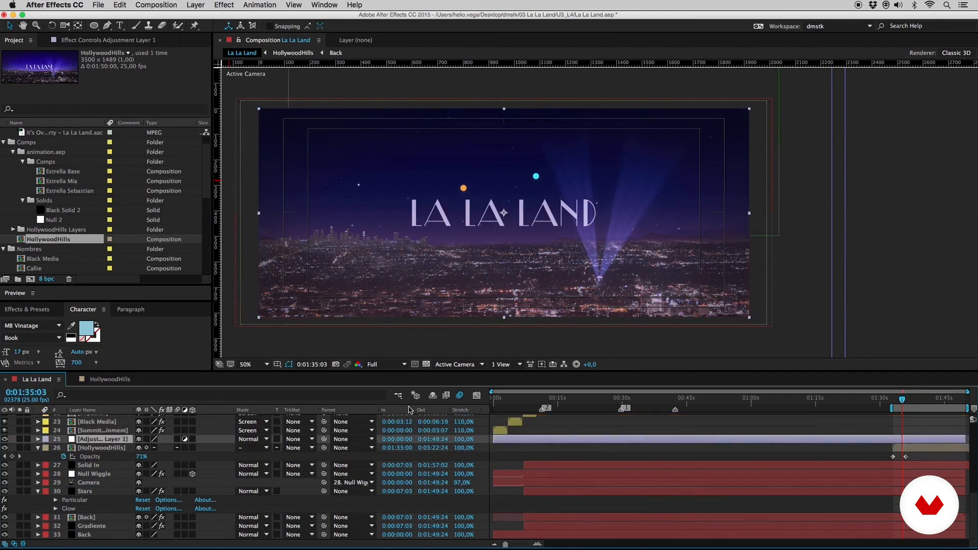
key(super+Tab)
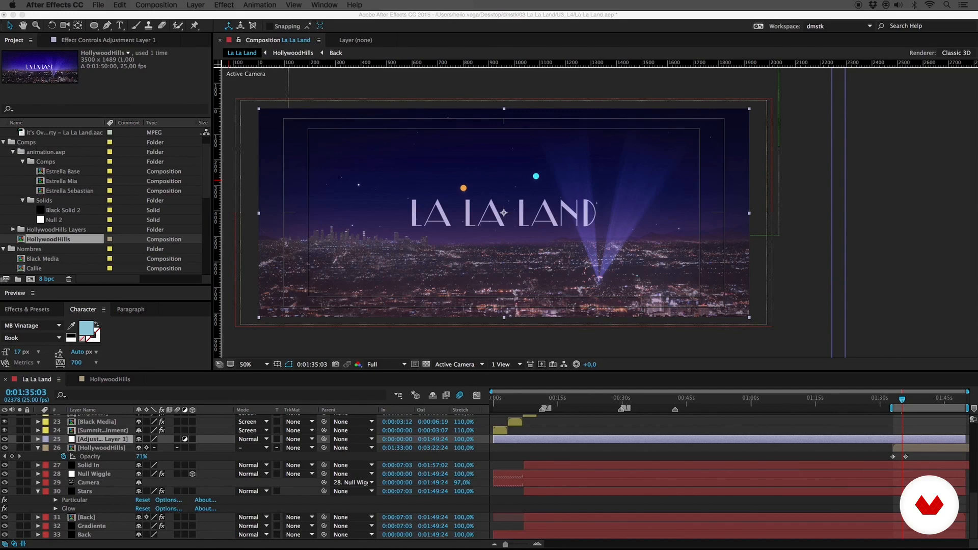
key(Return)
text(CAmera Lens)
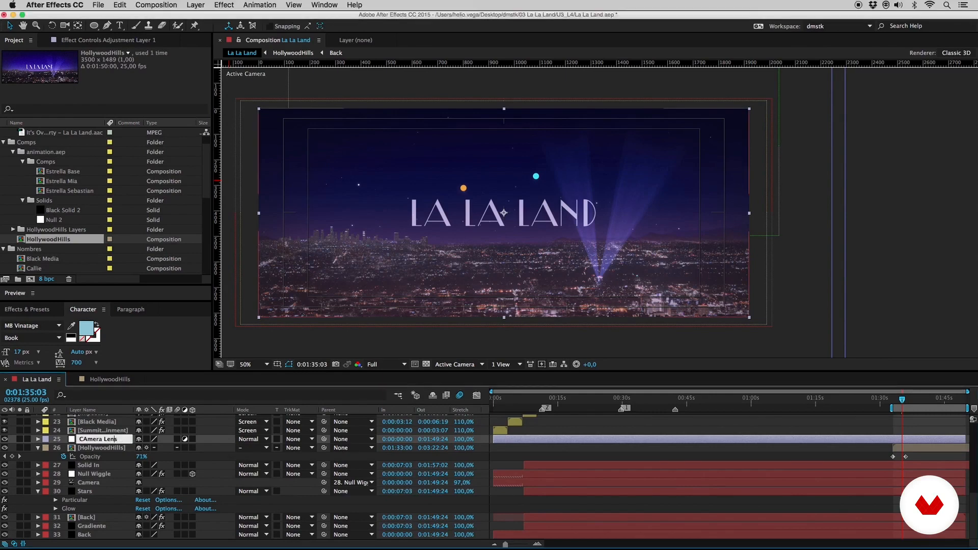
key(Delete)
text(a)
key(Return)
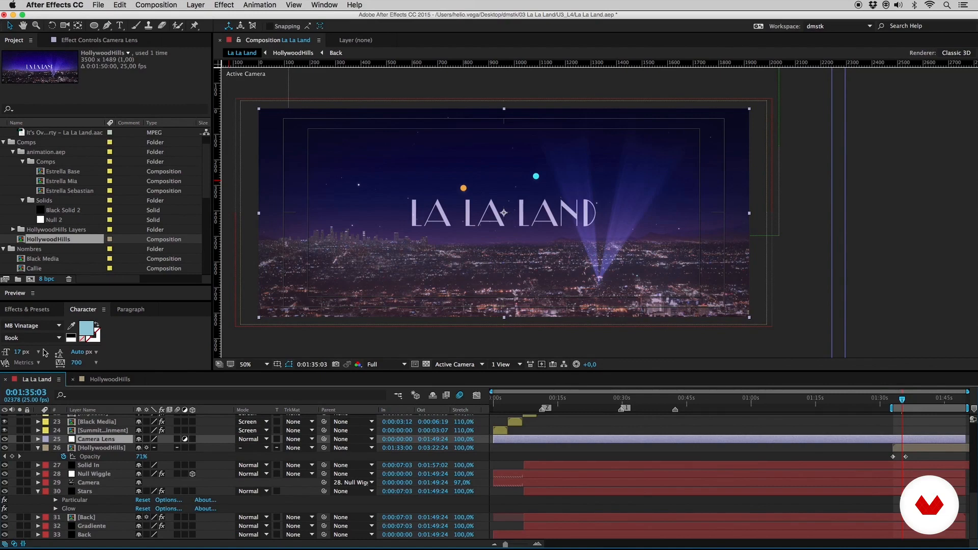
Search the effects for "camera" and apply Camera Lens Blur to the Camera Lens adjustment layer.
click(34, 311)
drag(35, 323, 2, 338)
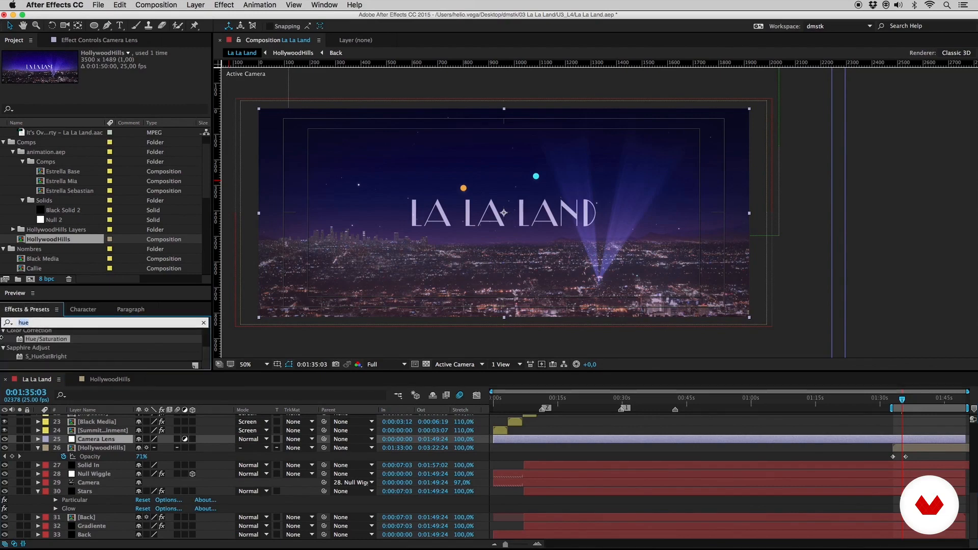
text(camera)
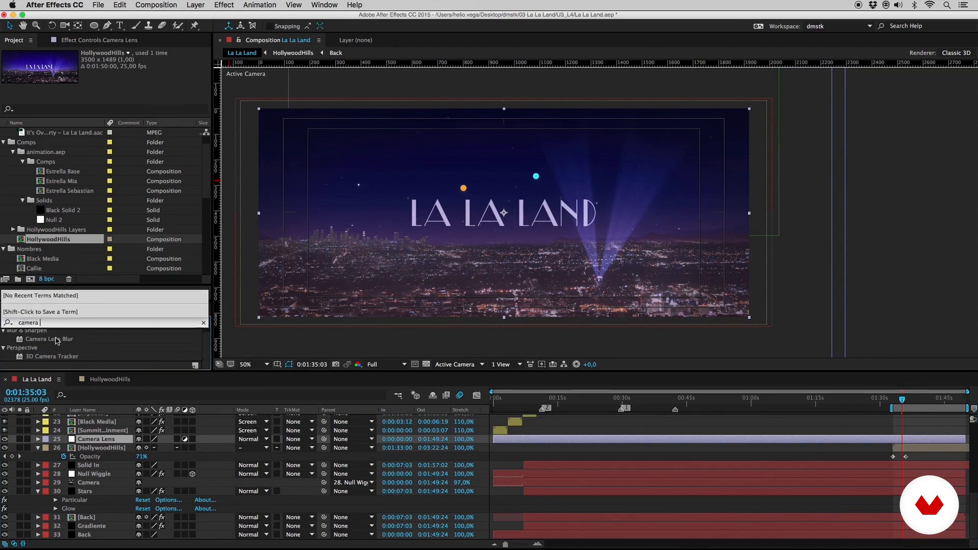
double_click(56, 340)
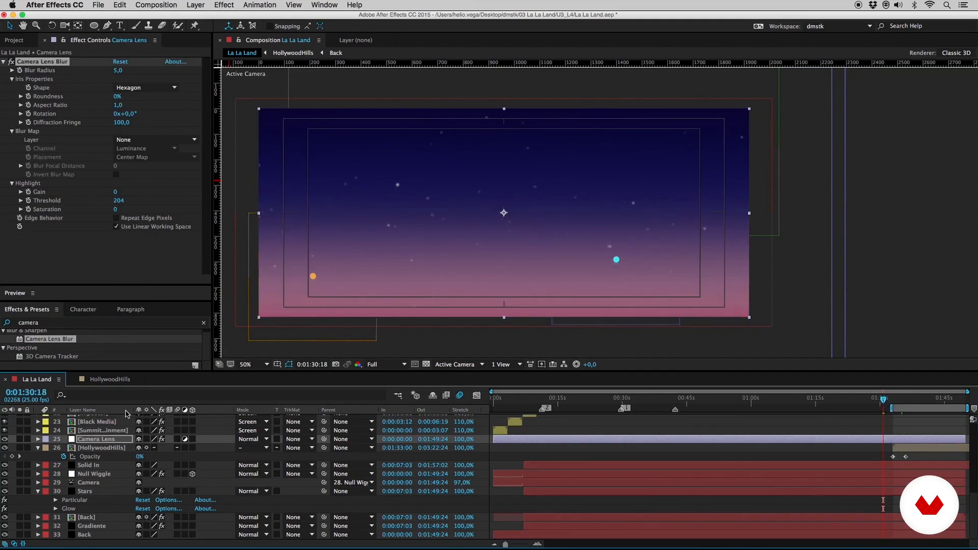
Trim the start of the Camera Lens layer to 0:01:30:00.
click(31, 393)
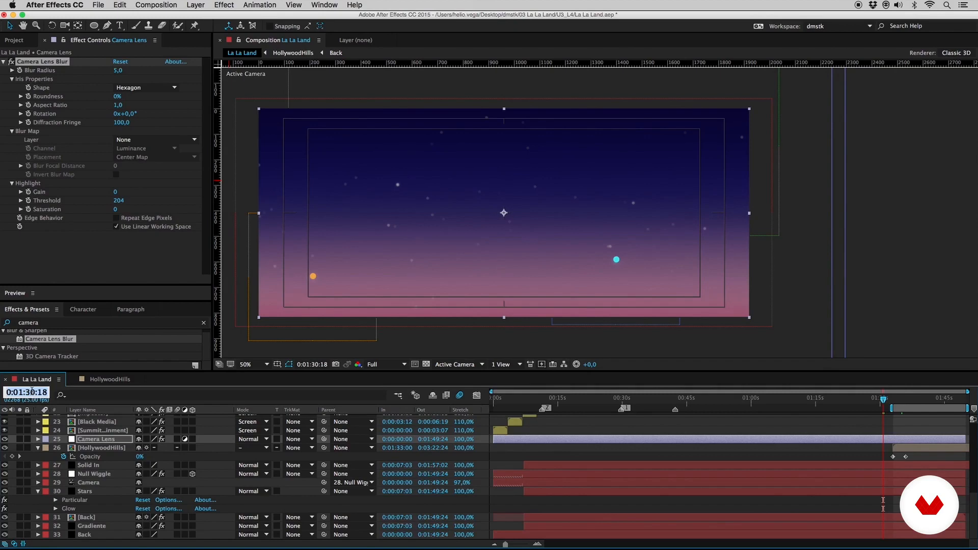
click(39, 392)
drag(38, 391, 51, 395)
text(00)
key(Return)
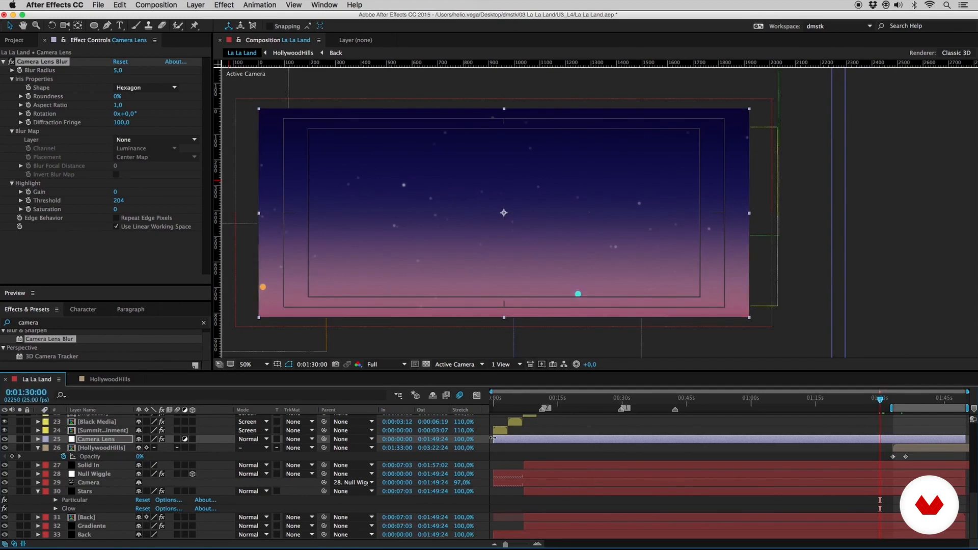
drag(493, 438, 880, 438)
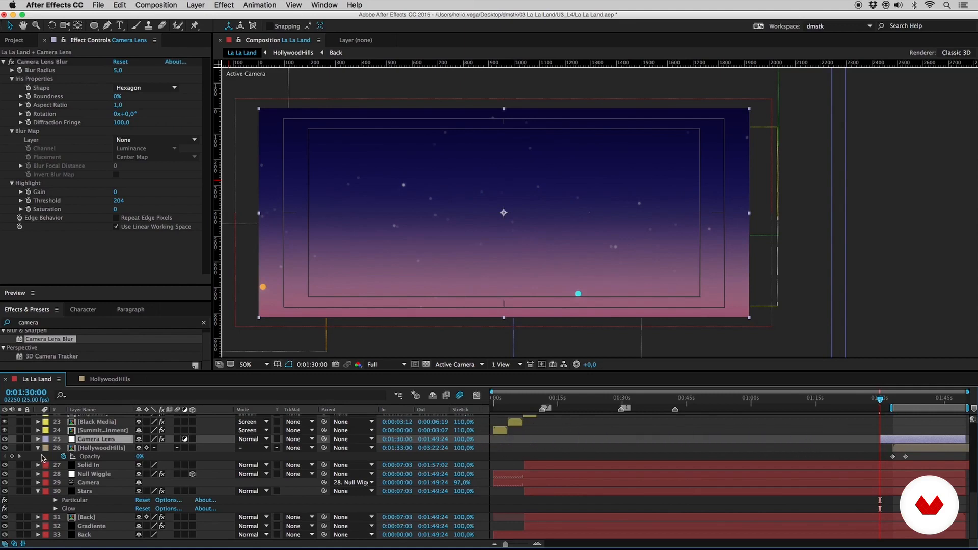
Keyframe the Camera Lens Blur's Blur Radius at 0 at 0:01:30:00 and expand its Iris Properties.
click(38, 439)
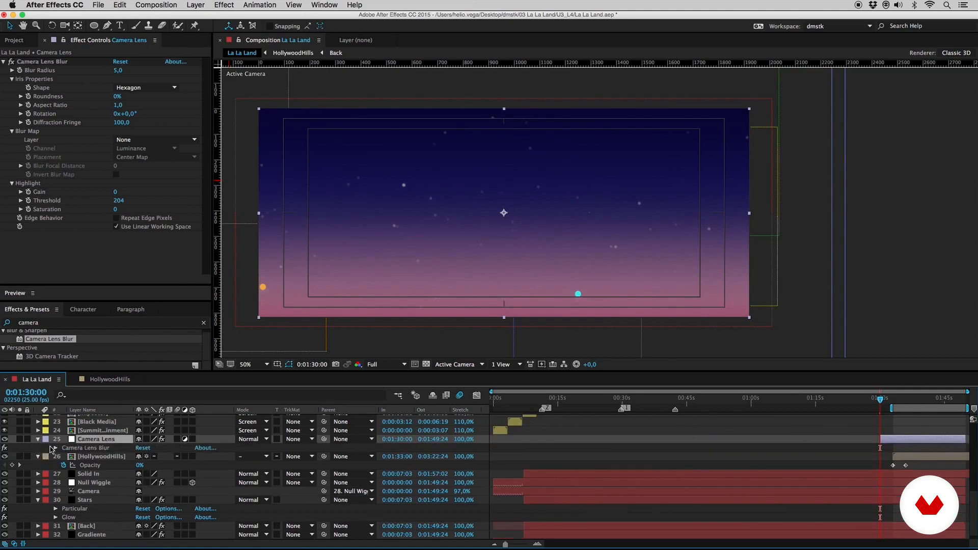
click(55, 448)
click(147, 457)
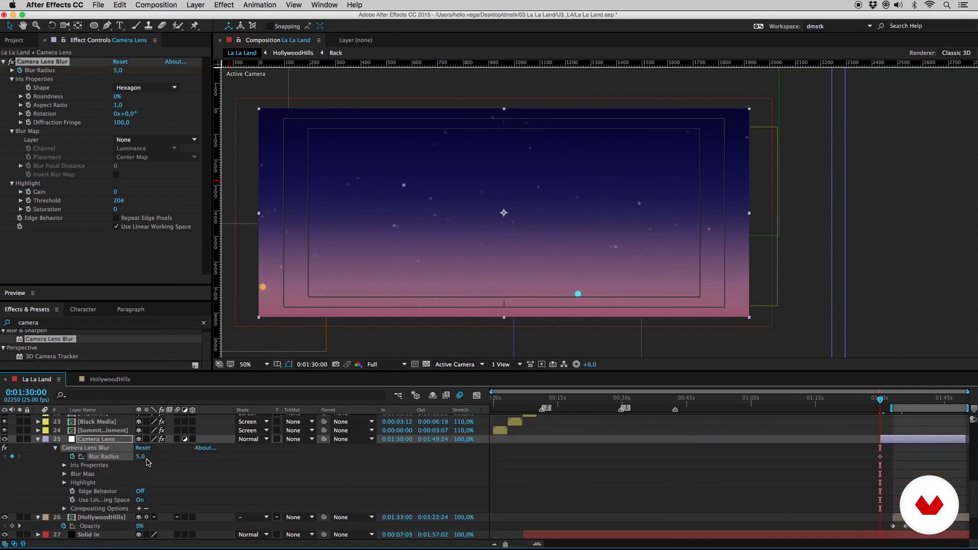
text(0)
key(Return)
click(64, 465)
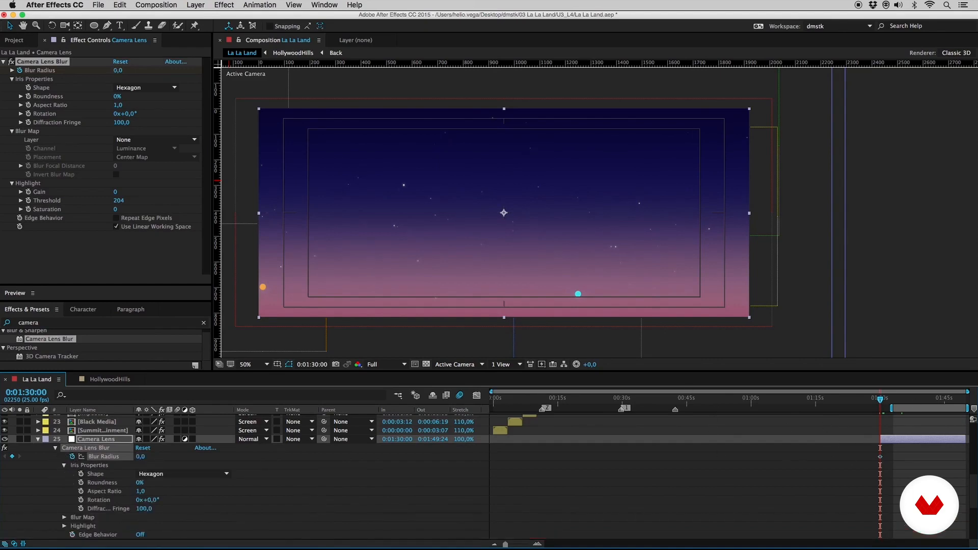
key(super+Tab)
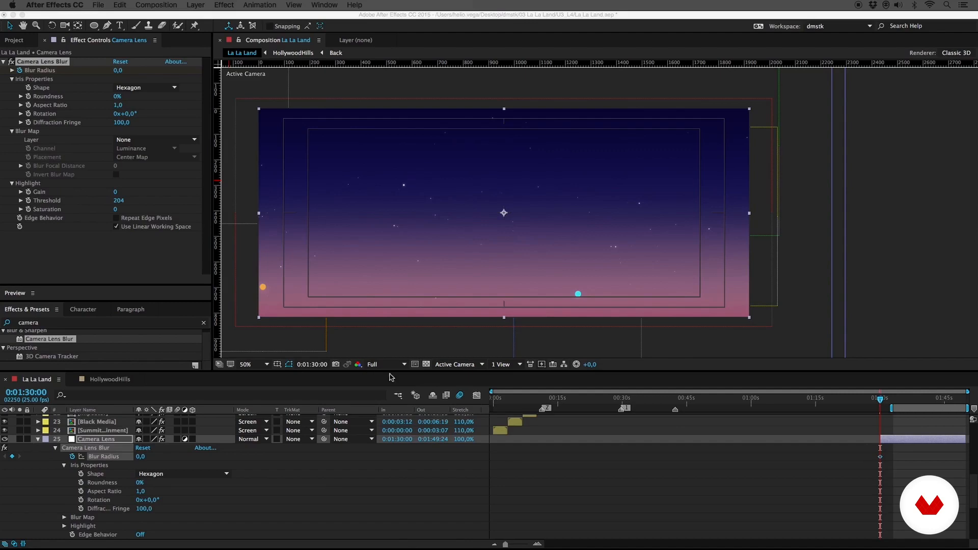
Add a Blur Radius keyframe of 15 at 0:01:32:10 on the Camera Lens layer.
click(896, 401)
drag(896, 401, 891, 407)
drag(141, 457, 148, 457)
Set the blur's iris shape to Heptagon and its roundness to 50%.
click(153, 474)
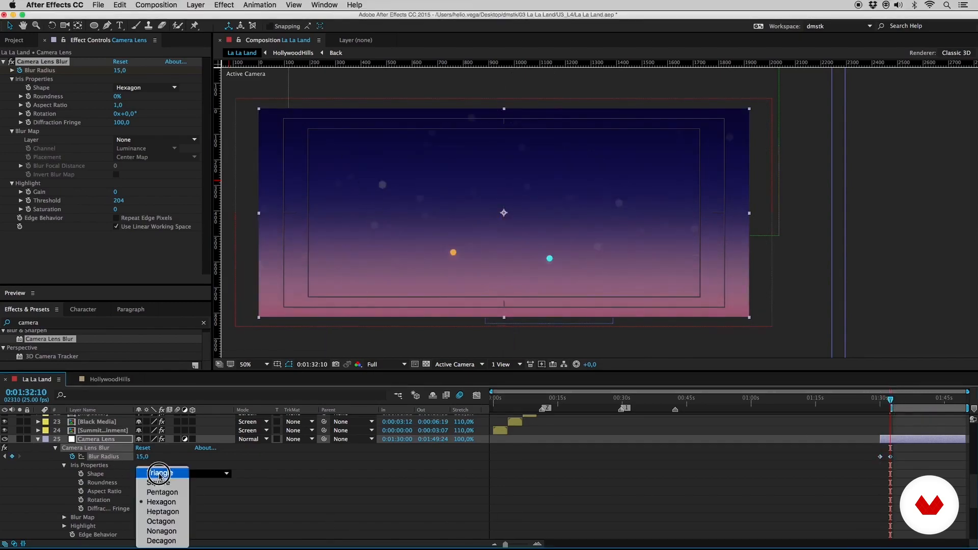
click(162, 512)
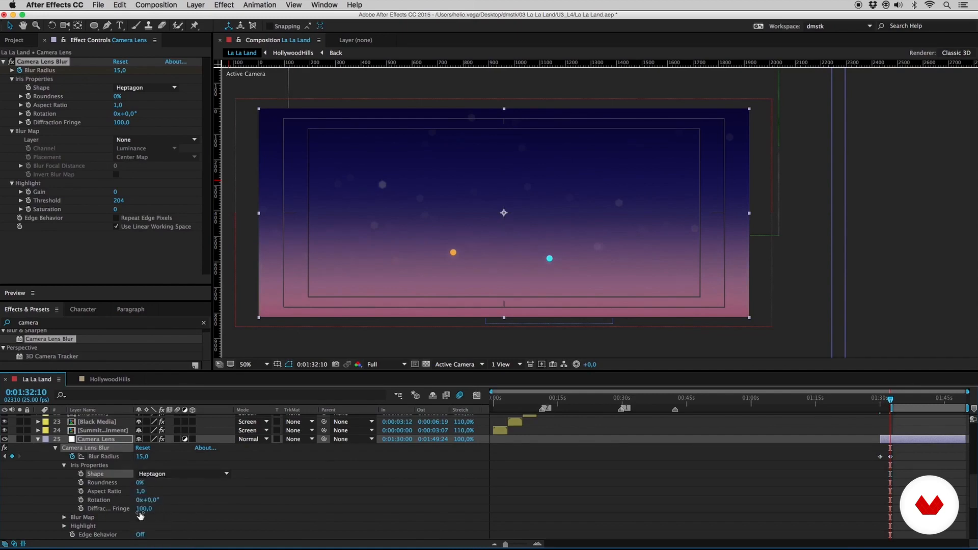
click(139, 483)
text(50)
key(Return)
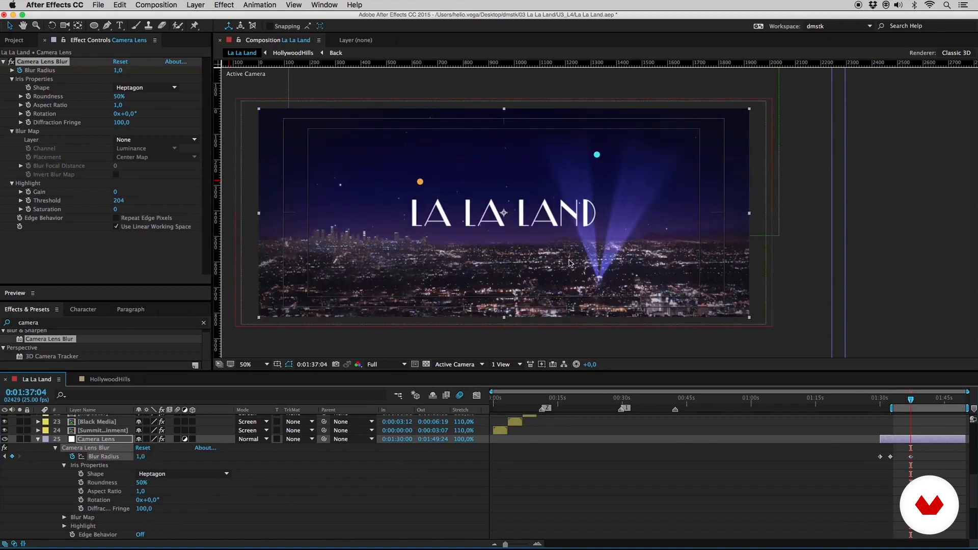
Zoom in on the title and set the Blur Radius keyframe at 0:01:37:04 to 0,5.
key(z)
click(511, 223)
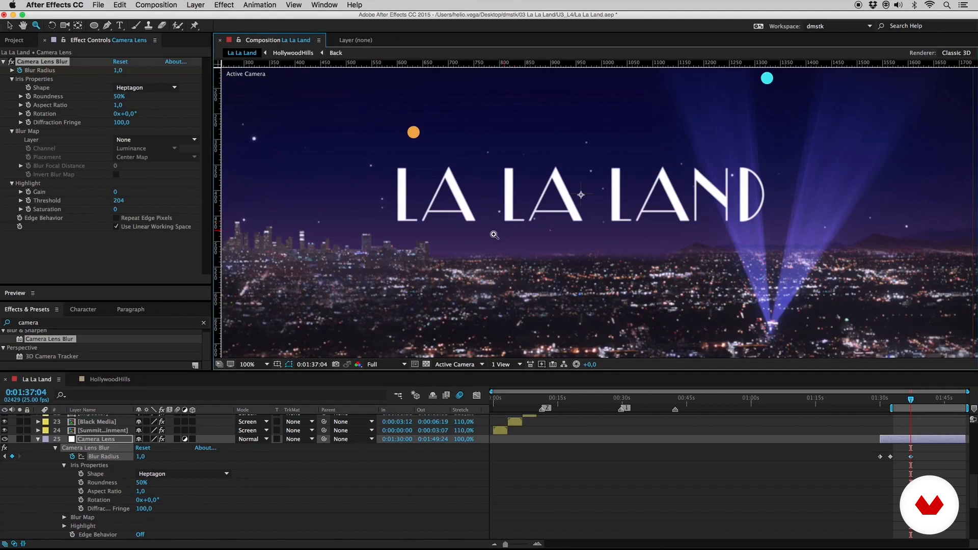
click(143, 457)
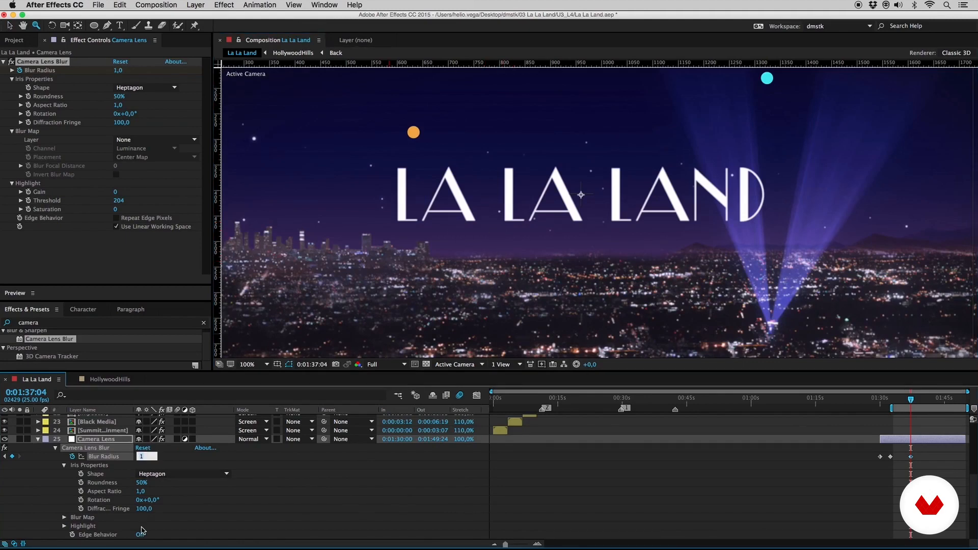
text(0,5)
key(Return)
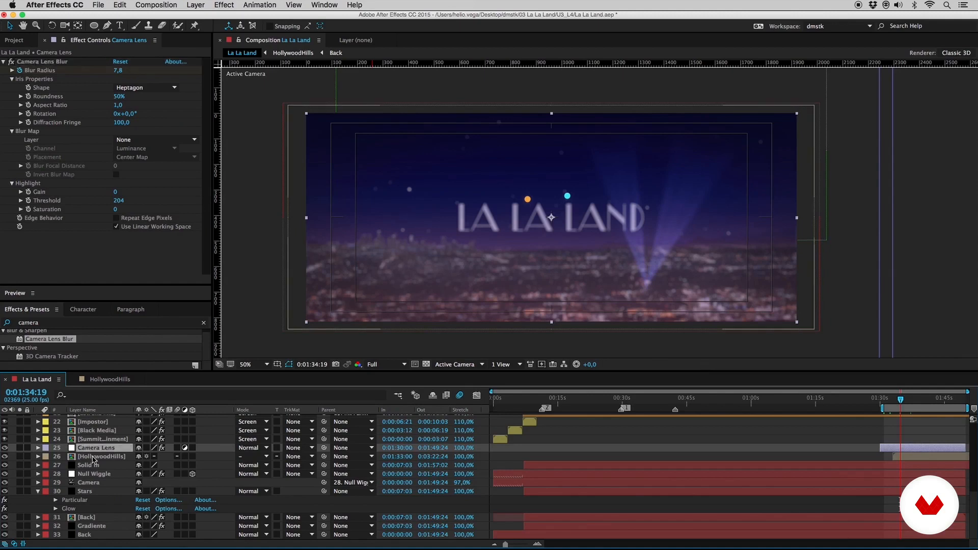
Enable Scale and Opacity keyframes on the Stars layer, shift them later in time, and add starting keyframes of 100% at 0:01:31:11.
key(u)
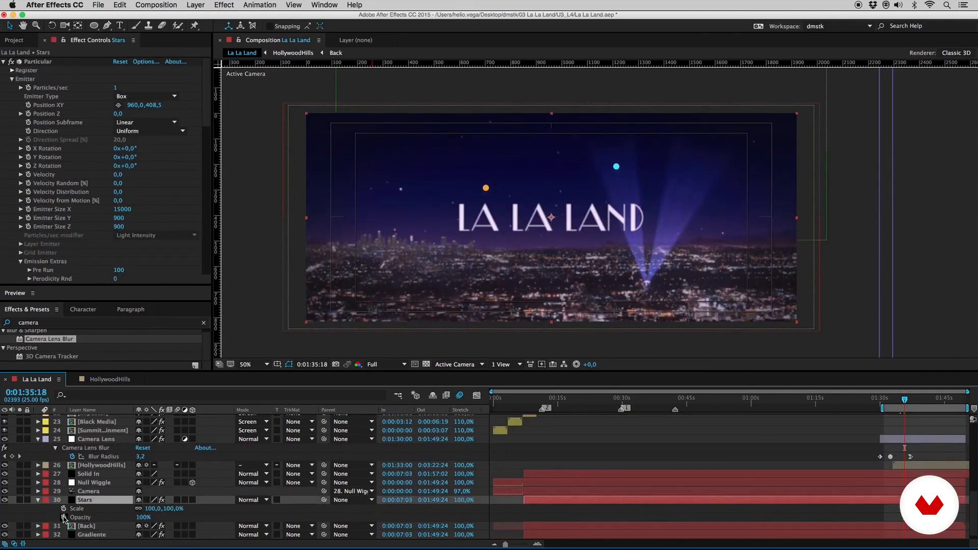
click(64, 517)
click(64, 508)
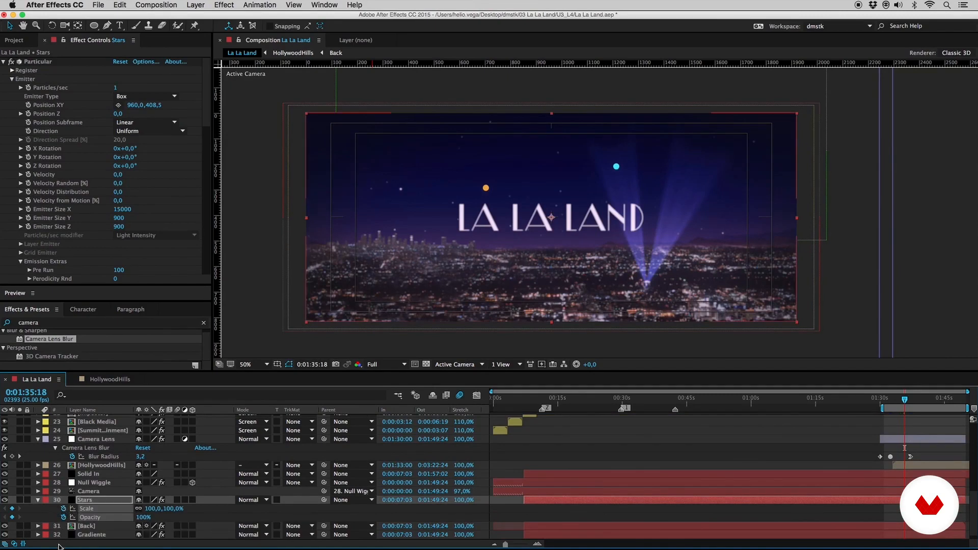
drag(905, 510, 910, 511)
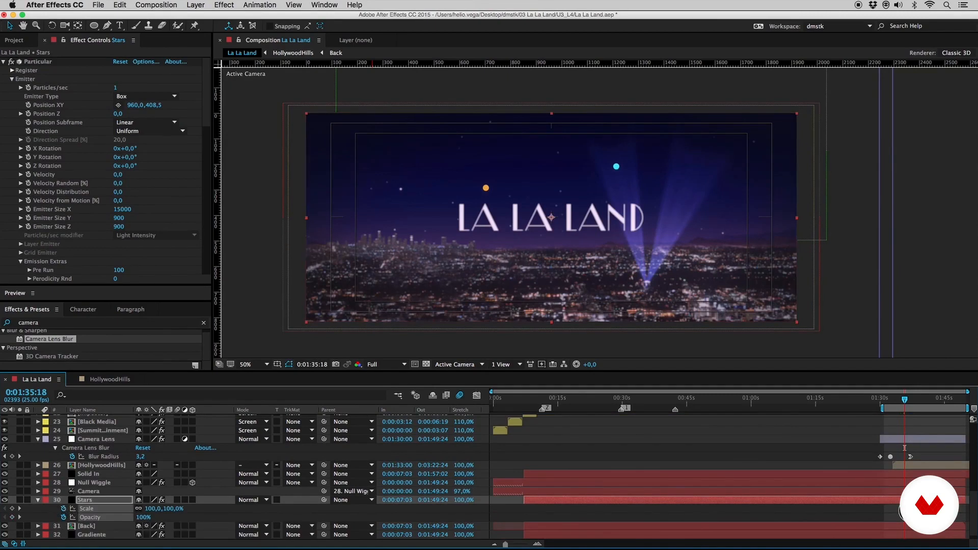
drag(894, 402, 887, 402)
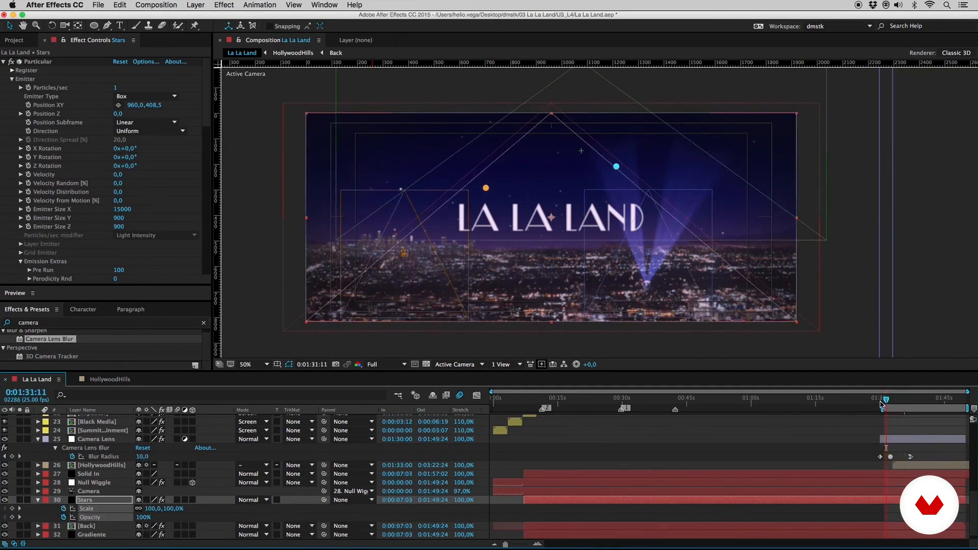
click(12, 517)
click(11, 509)
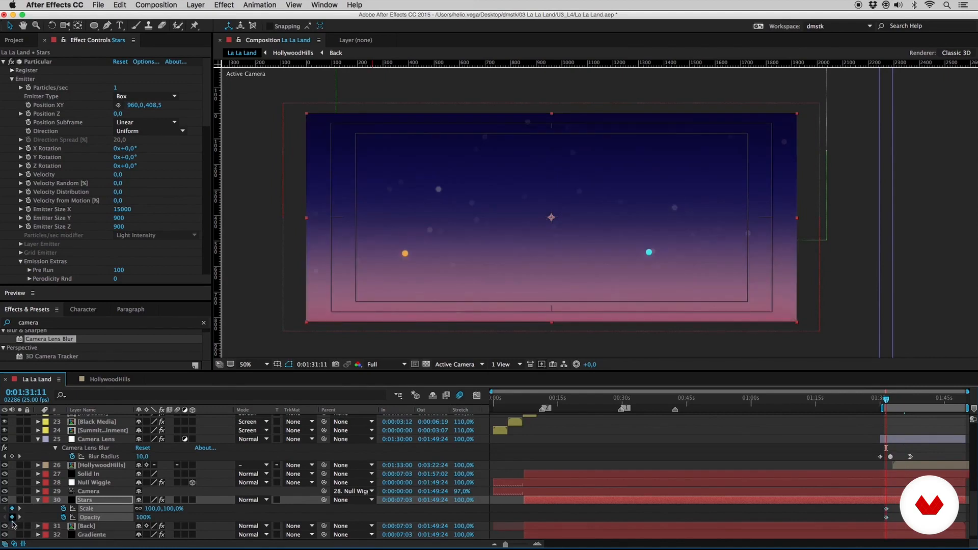
Set the Stars layer's ending keyframes at 0:01:36:20 to 50% scale and 0% opacity, and apply easing to them.
drag(888, 400, 910, 400)
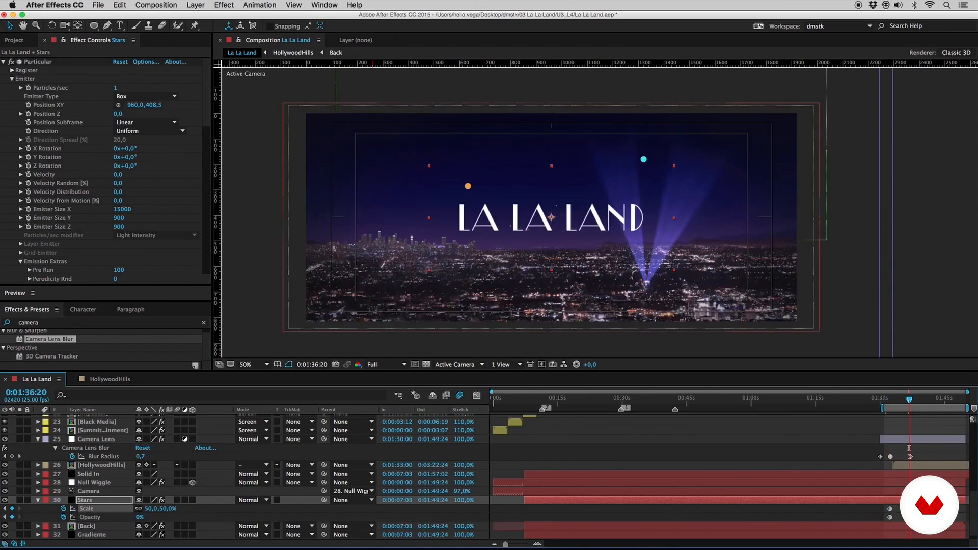
drag(904, 504, 916, 521)
right_click(911, 518)
mouse_move(809, 539)
click(783, 492)
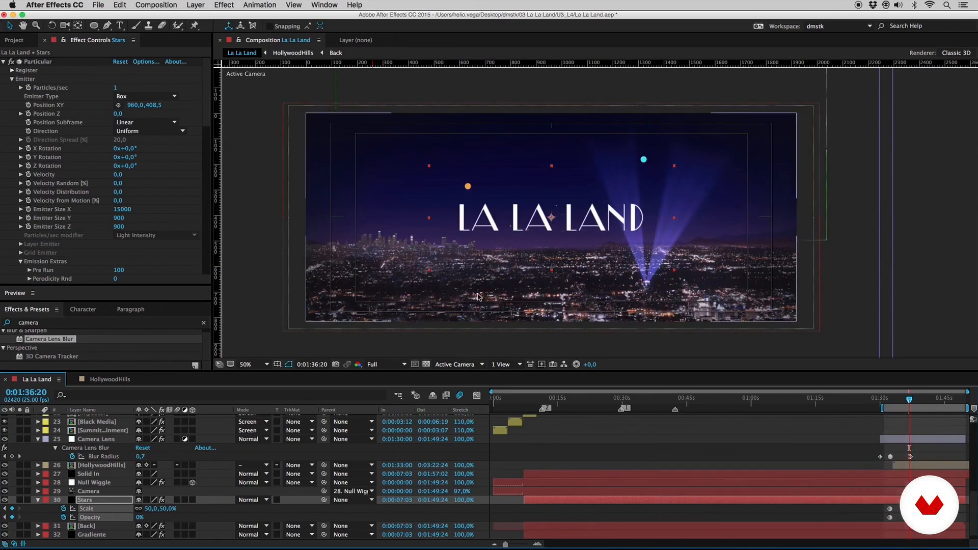
Copy the stars layer from the Back composition and paste it above the Solid In layer in La La Land.
click(893, 403)
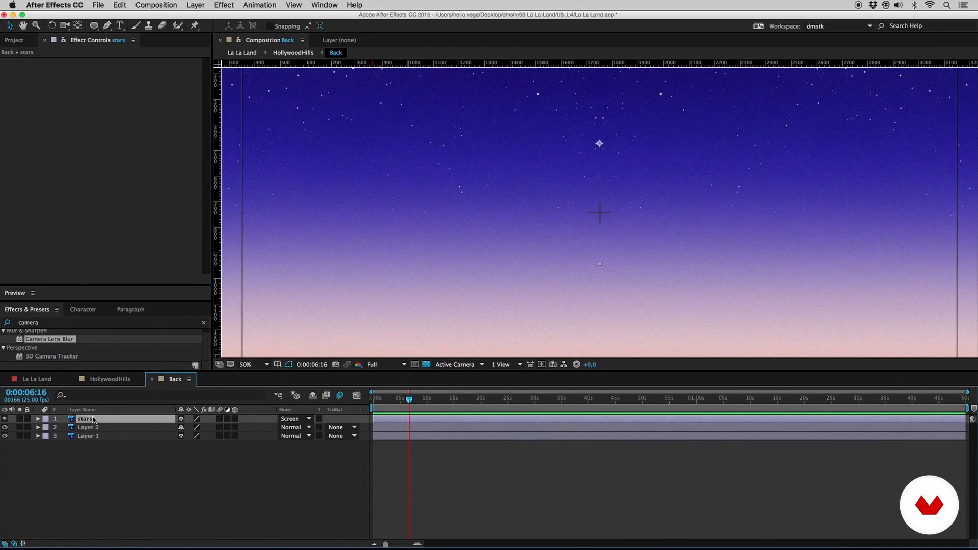
click(42, 383)
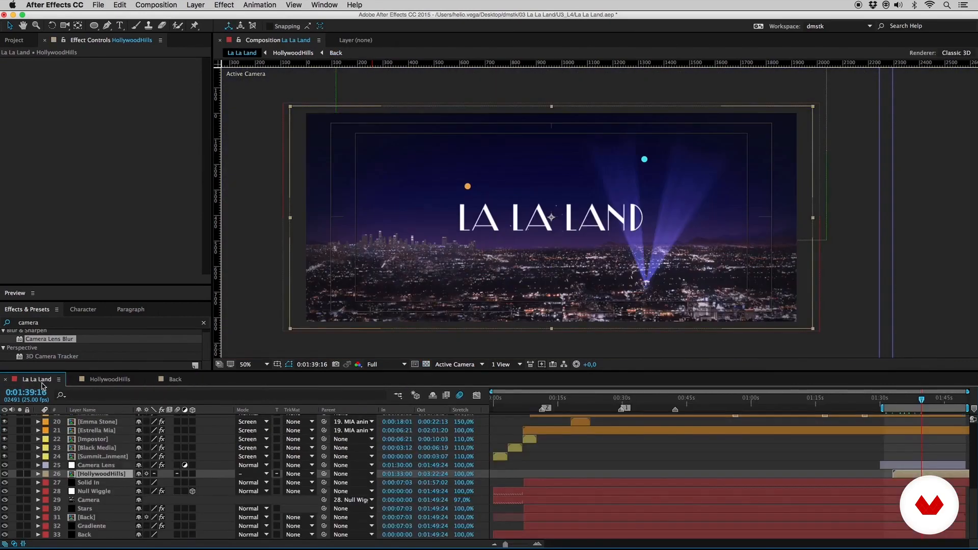
click(95, 484)
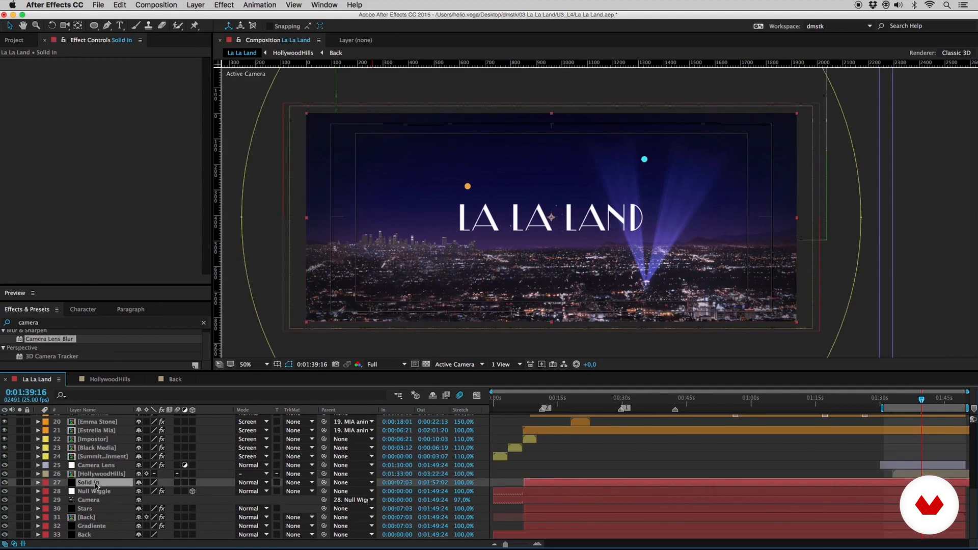
key(ctrl+v)
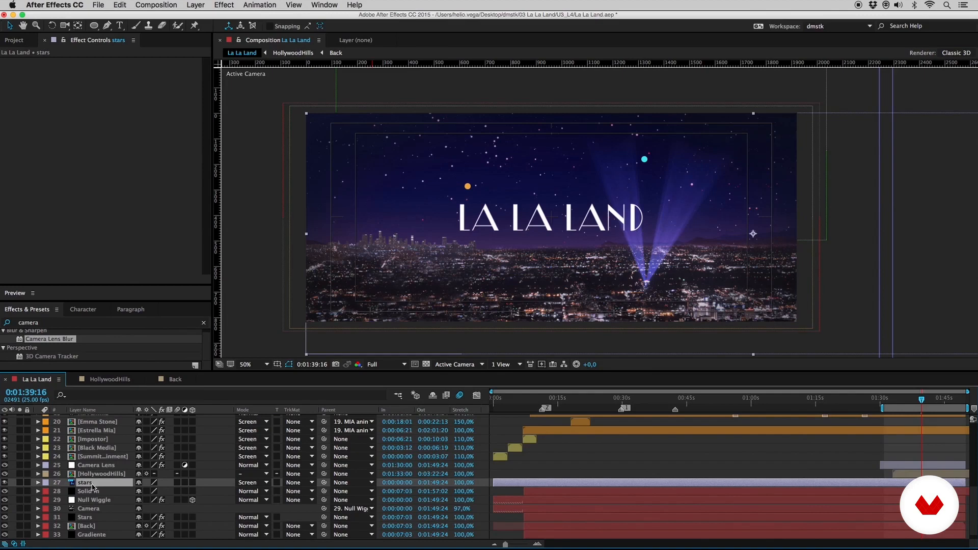
Center the pasted stars layer in the frame, scale it to 81%, and select the layer.
mouse_move(747, 242)
mouse_down()
mouse_move(589, 240)
mouse_move(545, 224)
mouse_move(549, 235)
mouse_up()
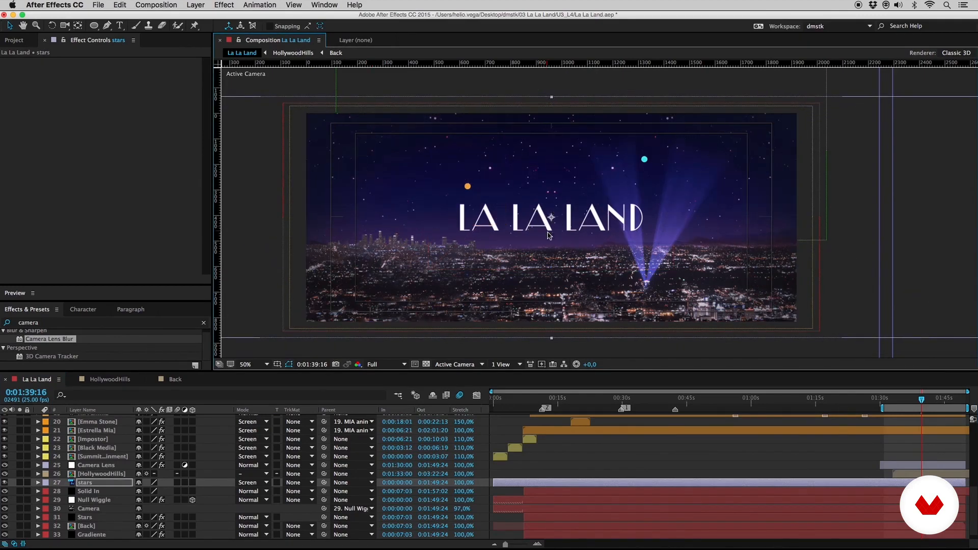
key(s)
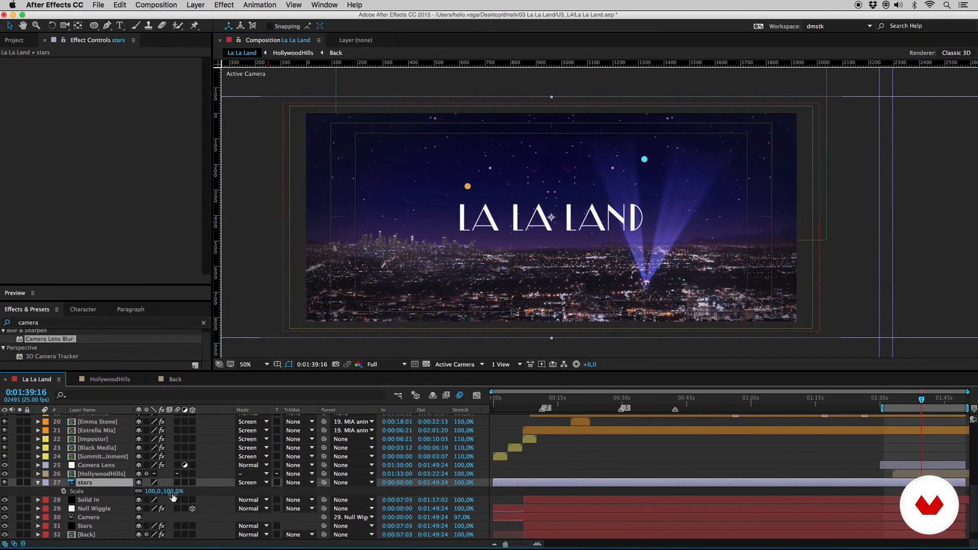
drag(164, 492, 163, 495)
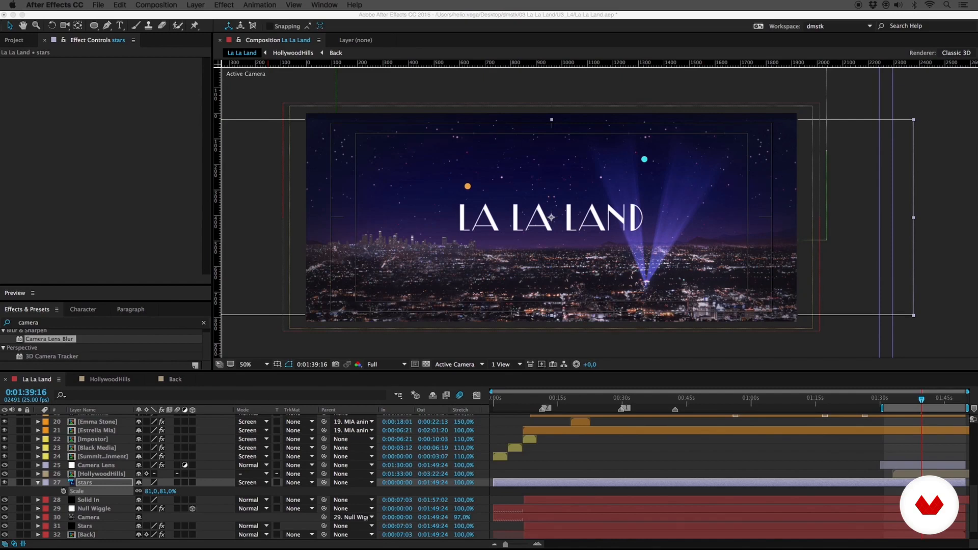
click(86, 493)
click(84, 483)
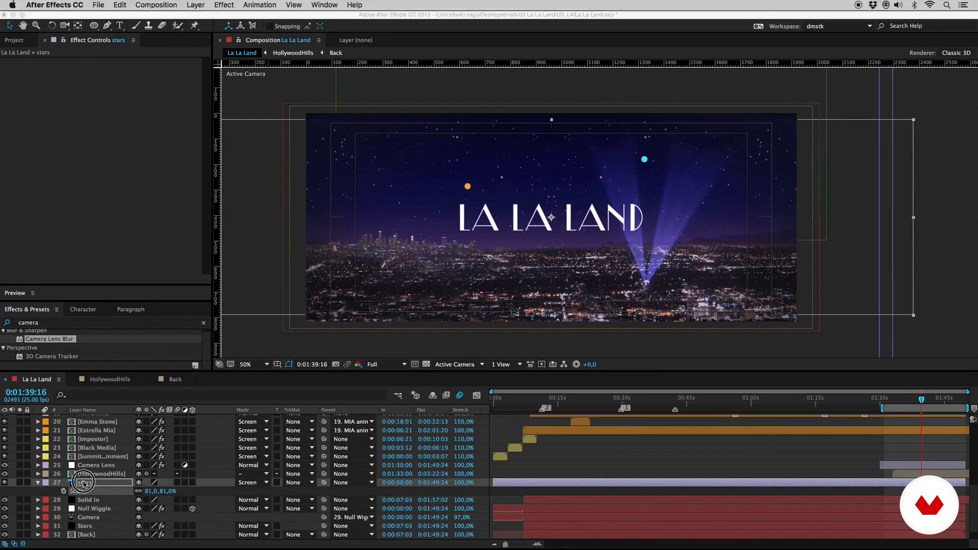
Pre-compose the stars layer into a new composition named Stars back, leaving all attributes in La La Land.
click(155, 7)
mouse_move(196, 5)
click(248, 355)
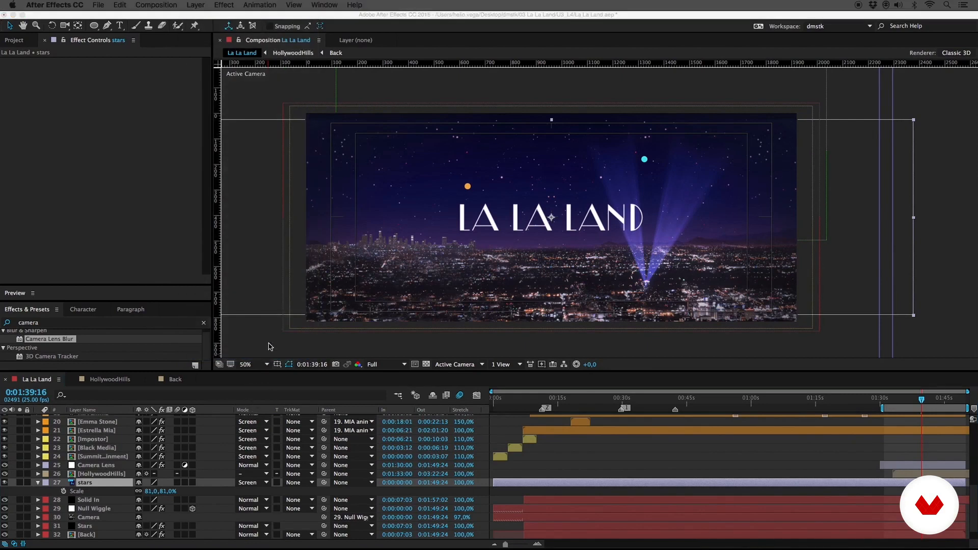
text(Stars back)
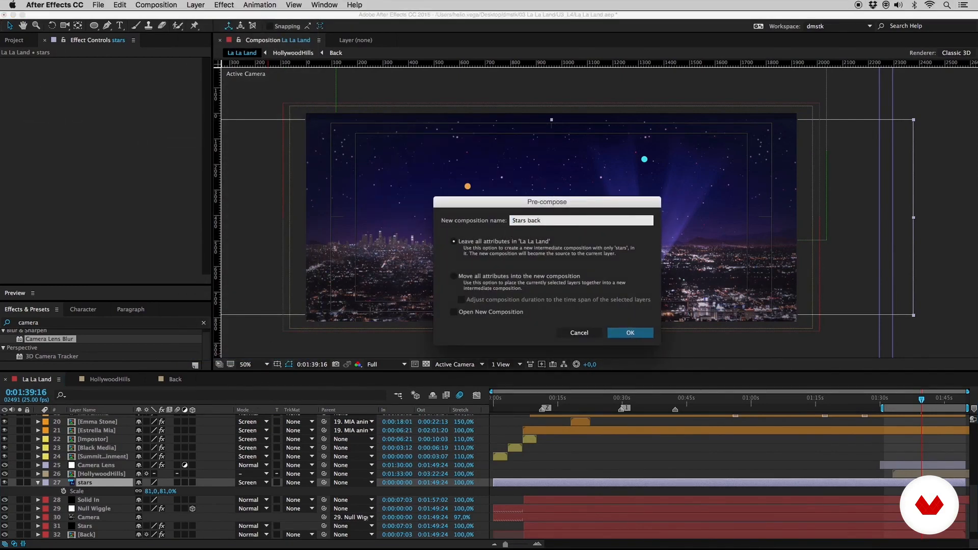
key(Return)
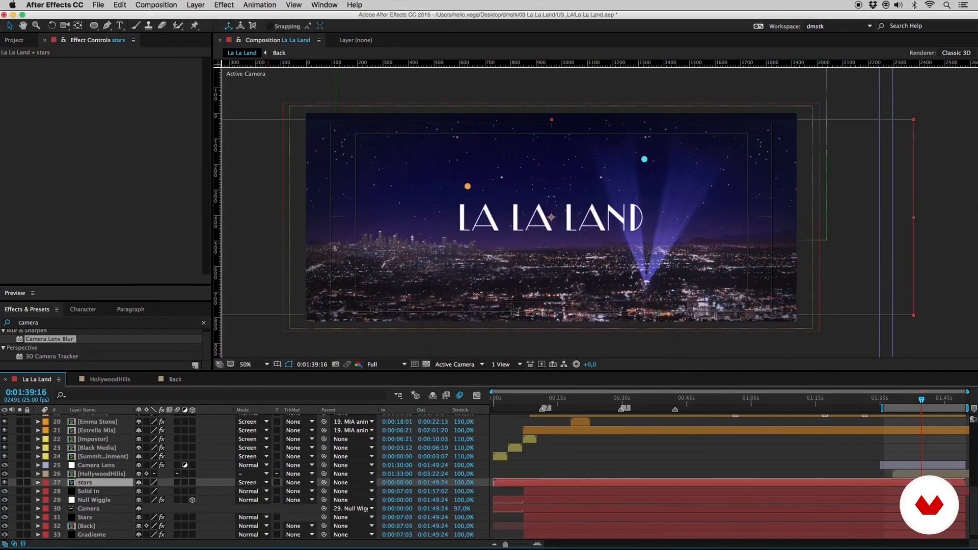
Open the Stars back composition, select its stars layer, and close the Back composition.
double_click(86, 483)
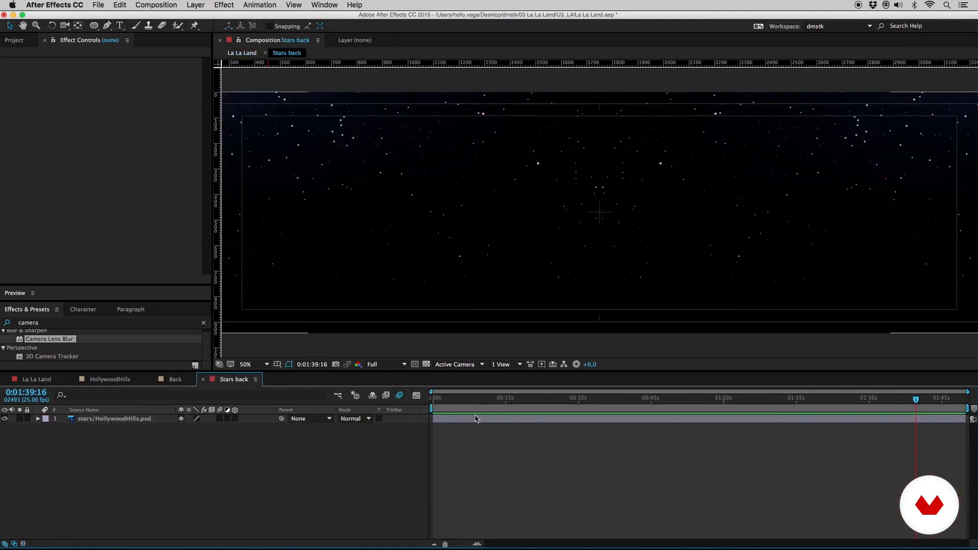
click(91, 420)
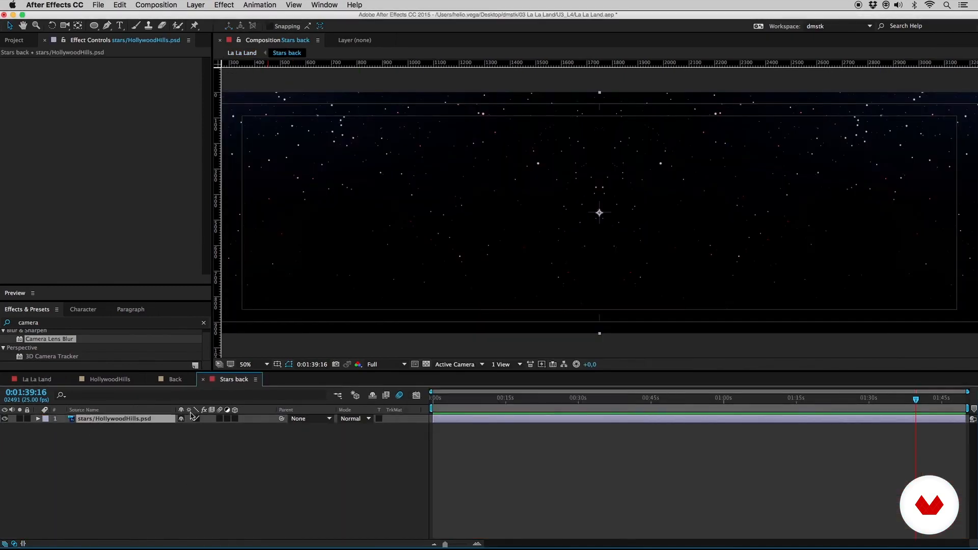
click(171, 380)
click(152, 380)
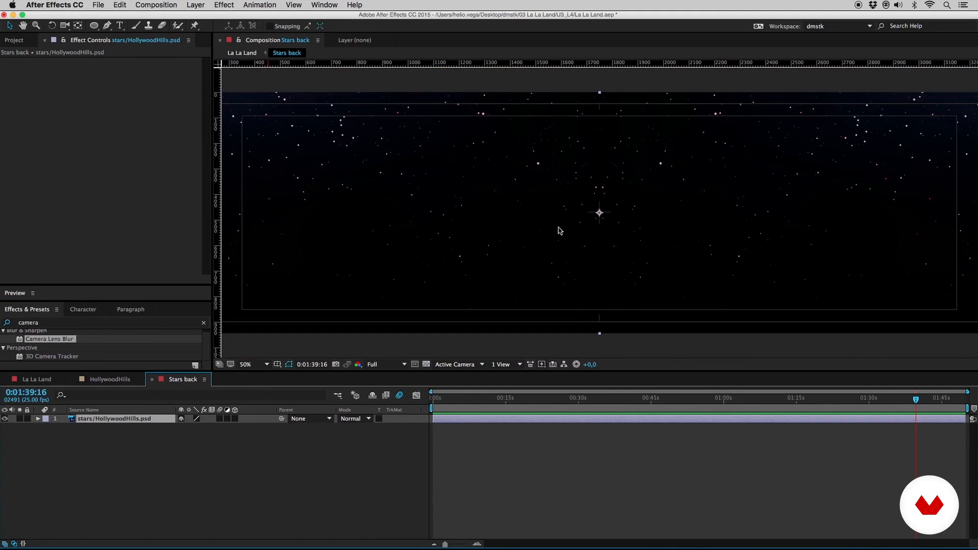
Cut out the middle of the stars layer with a large elliptical Subtract mask feathered 75 pixels.
key(q)
drag(432, 118, 764, 342)
click(199, 436)
click(196, 458)
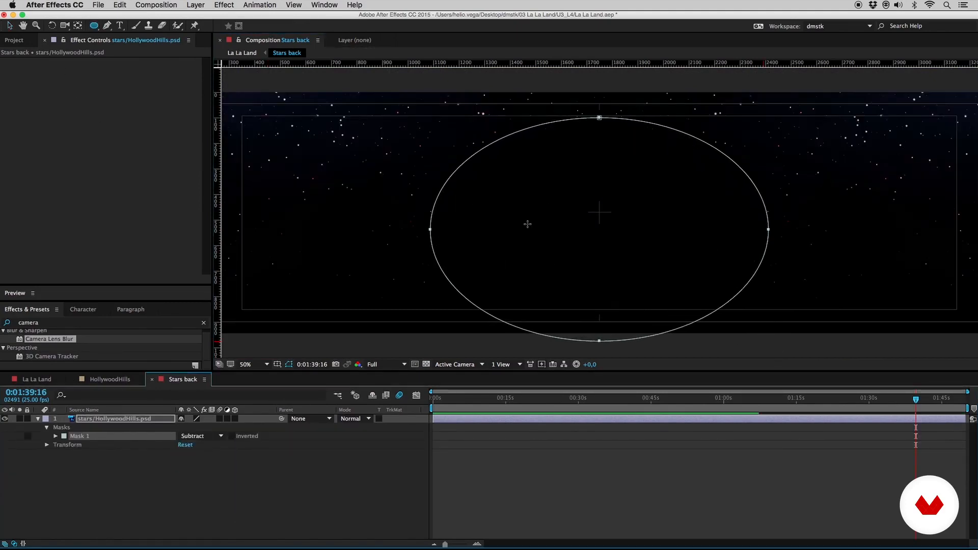
click(55, 437)
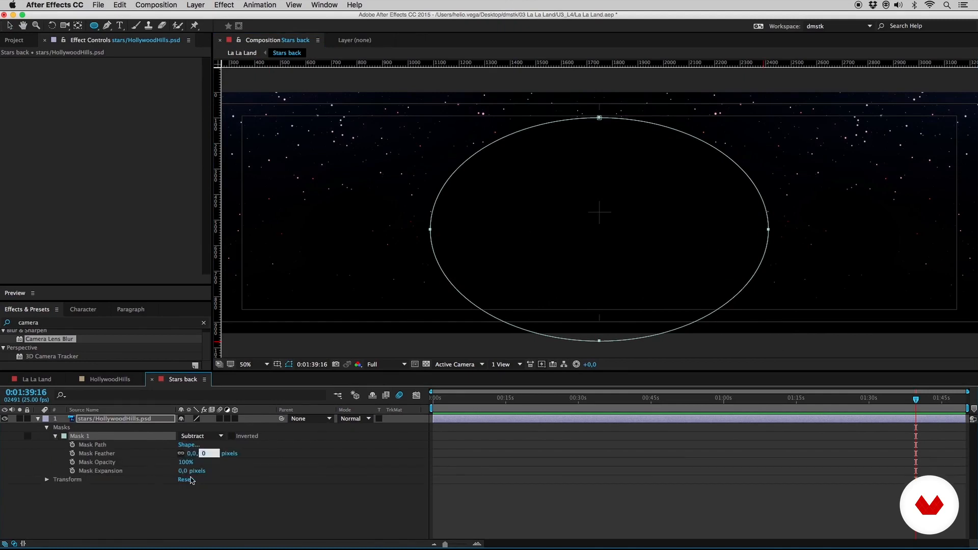
Duplicate the stars layer, shift the copy sideways to the left, and set both layers to Screen blending.
click(108, 428)
key(super+d)
key(v)
drag(891, 152, 578, 199)
shift+click(131, 429)
click(306, 428)
click(357, 427)
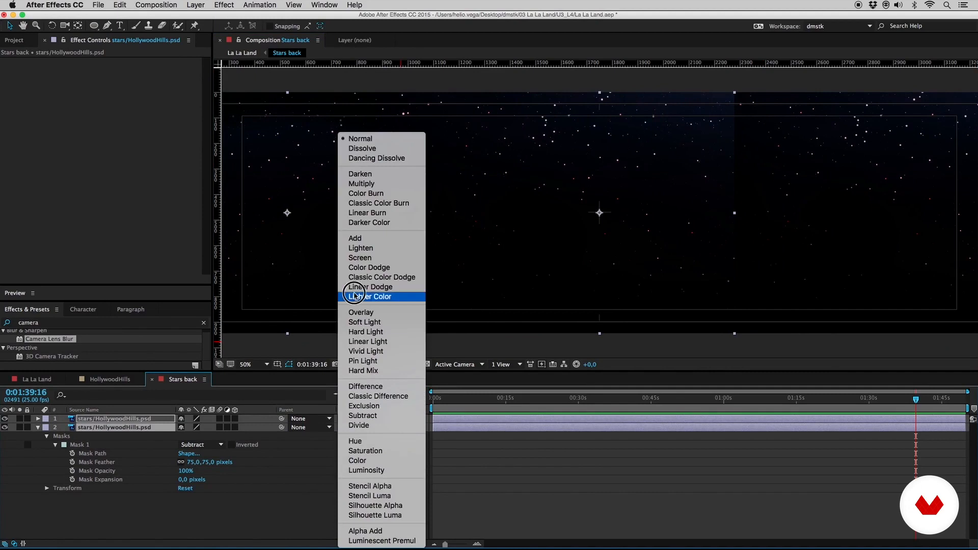
click(367, 262)
Set the copied stars layer's mask to Add, narrow the ellipse, and move it over the denser star area.
click(93, 530)
click(288, 183)
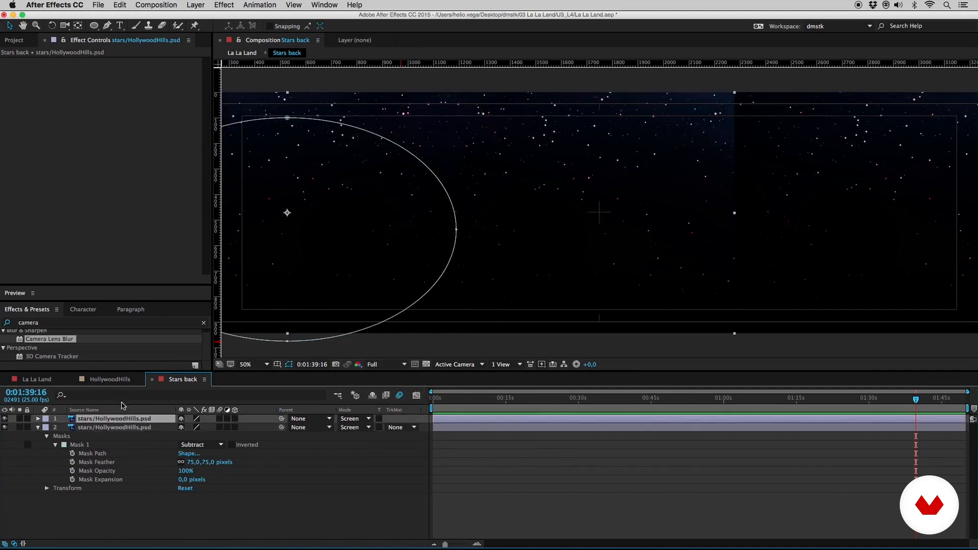
key(m)
click(201, 428)
click(197, 448)
double_click(287, 118)
drag(287, 142, 434, 145)
drag(297, 213, 345, 215)
drag(425, 148, 429, 151)
click(426, 363)
click(427, 363)
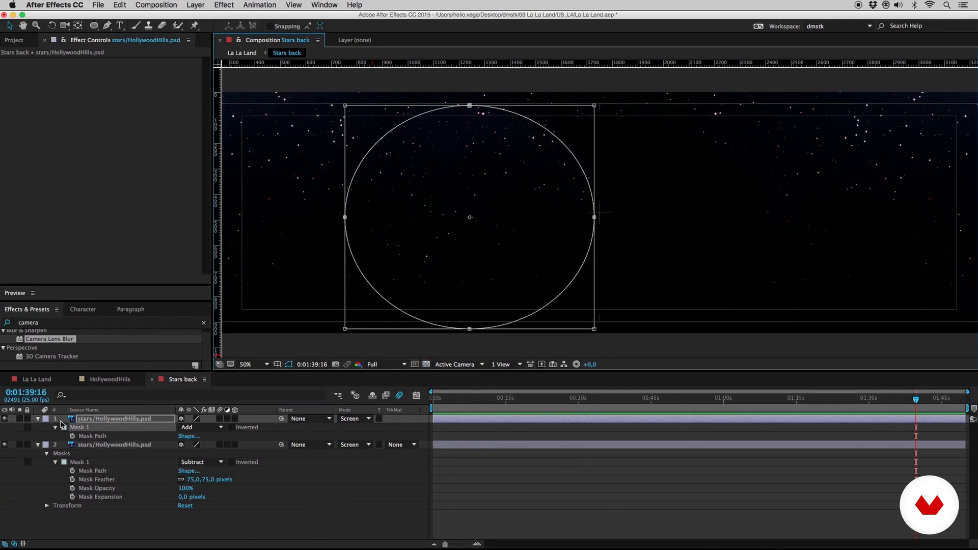
Collapse the layer properties and move the masked stars copy right to fill the empty centre of the sky.
click(37, 419)
click(38, 427)
click(97, 458)
click(117, 419)
drag(449, 182, 578, 169)
click(400, 459)
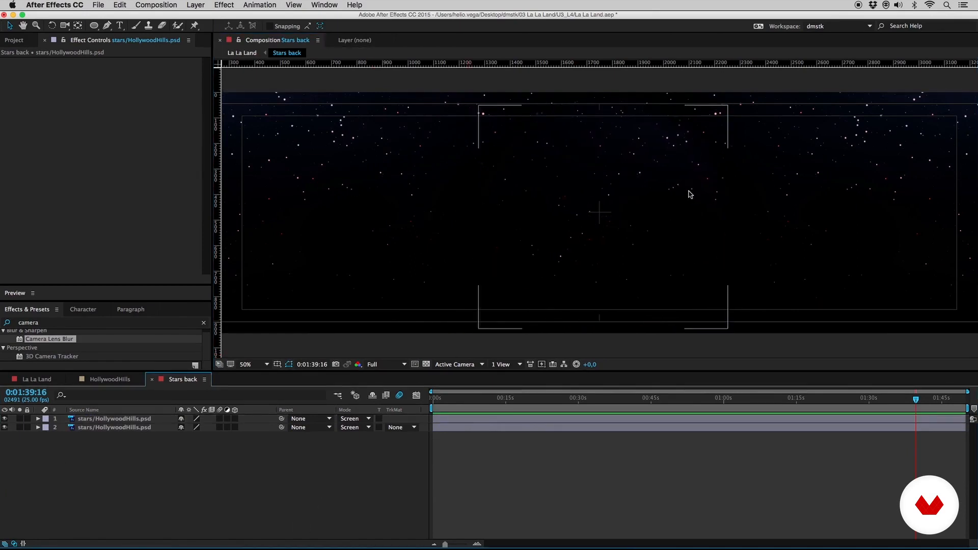
Draw a small elliptical Subtract mask on the upper stars layer, right of the composition's centre.
click(690, 194)
drag(93, 25, 120, 51)
drag(660, 178, 685, 198)
click(199, 454)
click(192, 463)
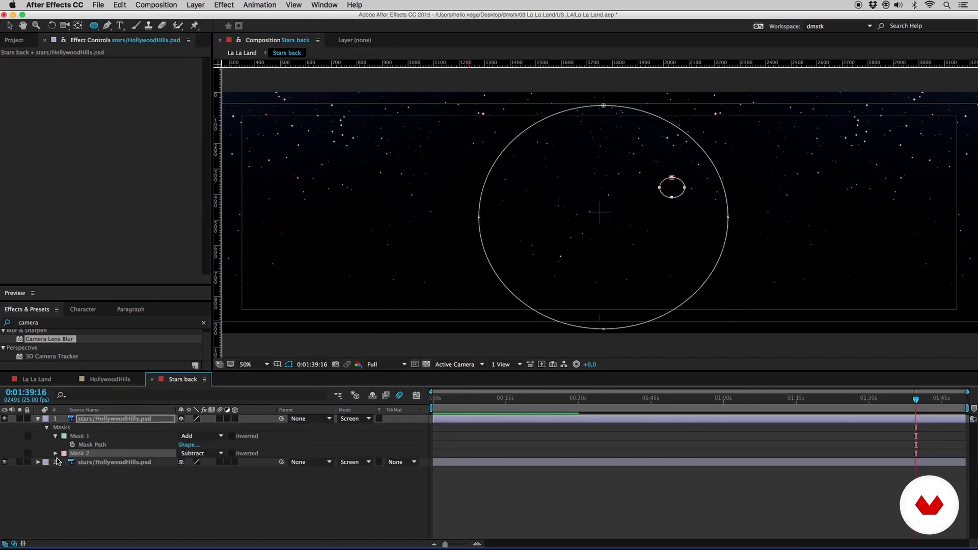
Feather the small Subtract mask by 10 pixels and collapse the layer's properties.
click(56, 454)
click(204, 471)
text(10)
key(Return)
click(38, 419)
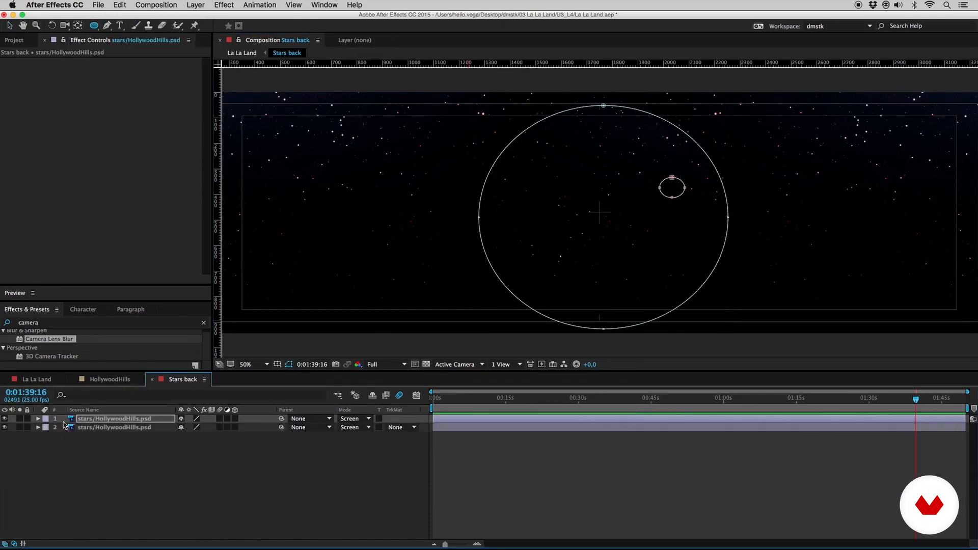
Check the mask properties of the star layers and return to the La La Land composition.
click(104, 428)
click(104, 419)
key(m)
key(m)
key(m)
click(140, 496)
click(43, 380)
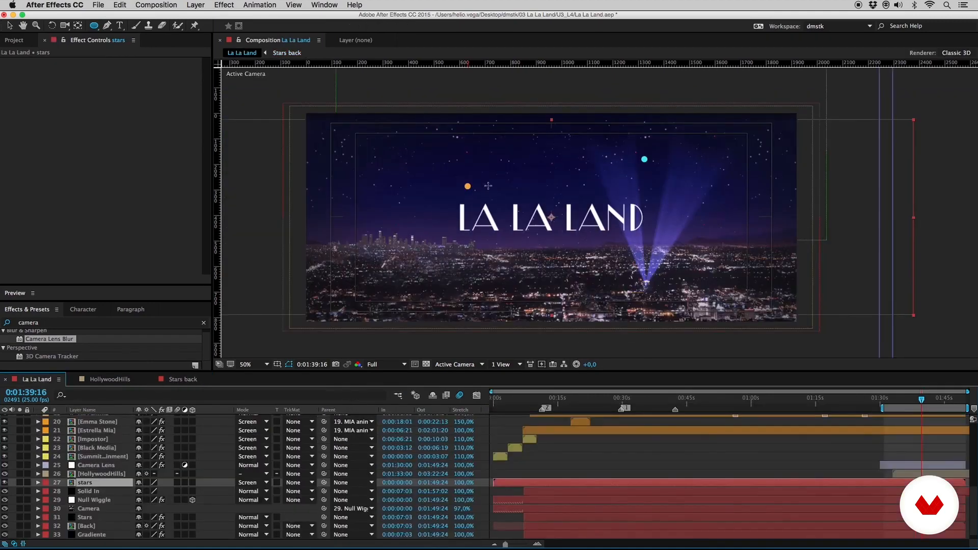
Scale the stars layer in La La Land to 60% and move it up over the sky.
click(88, 482)
key(s)
key(v)
drag(557, 189, 555, 149)
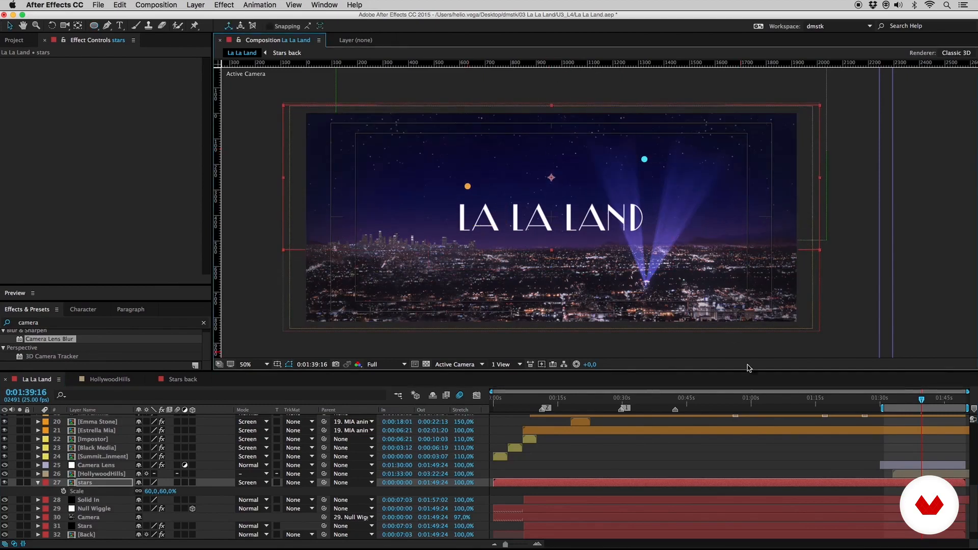
Shift the stars layer in time so that it starts at 0:01:33:00, aligned with HollywoodHills.
drag(533, 482, 933, 485)
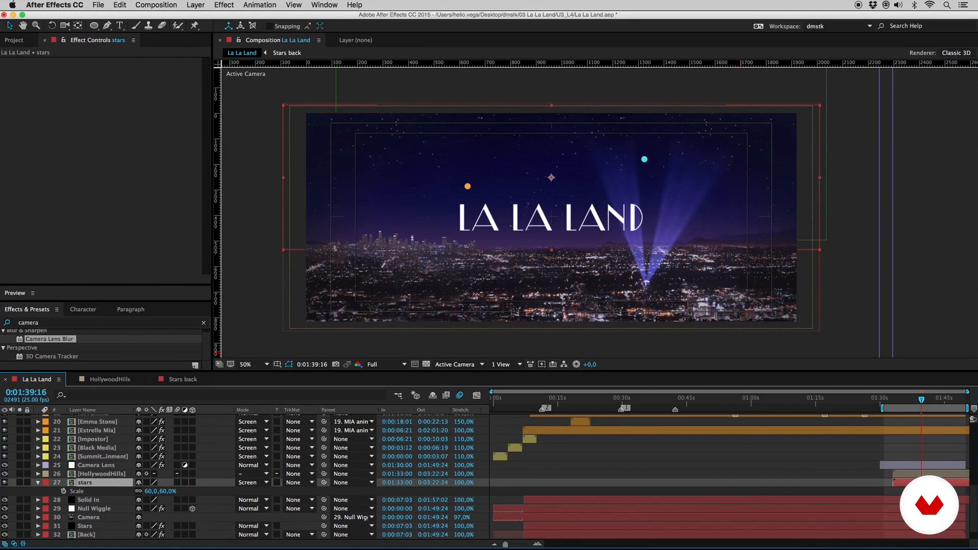
key(super+Tab)
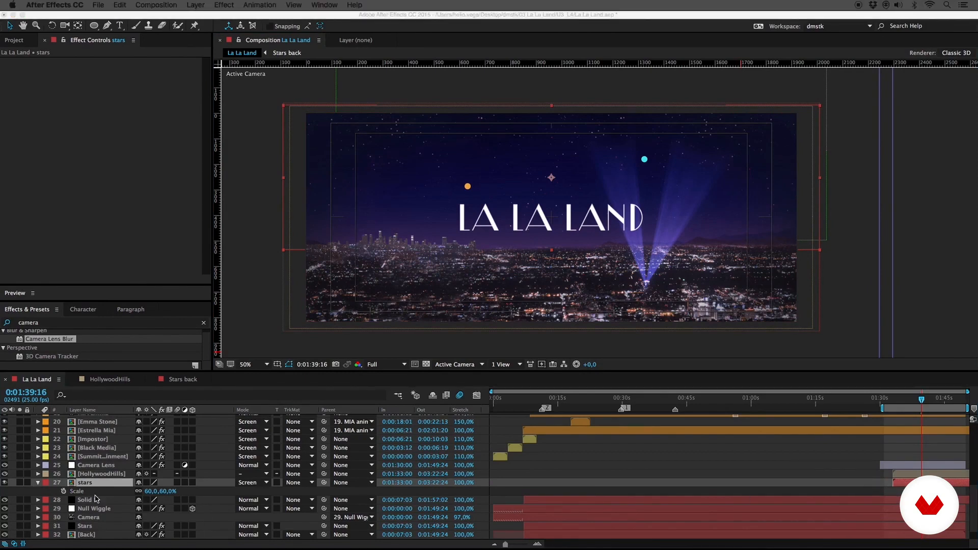
key(super+Tab)
Find the Hue/Saturation effect and apply it to the stars layer.
key(z)
click(542, 186)
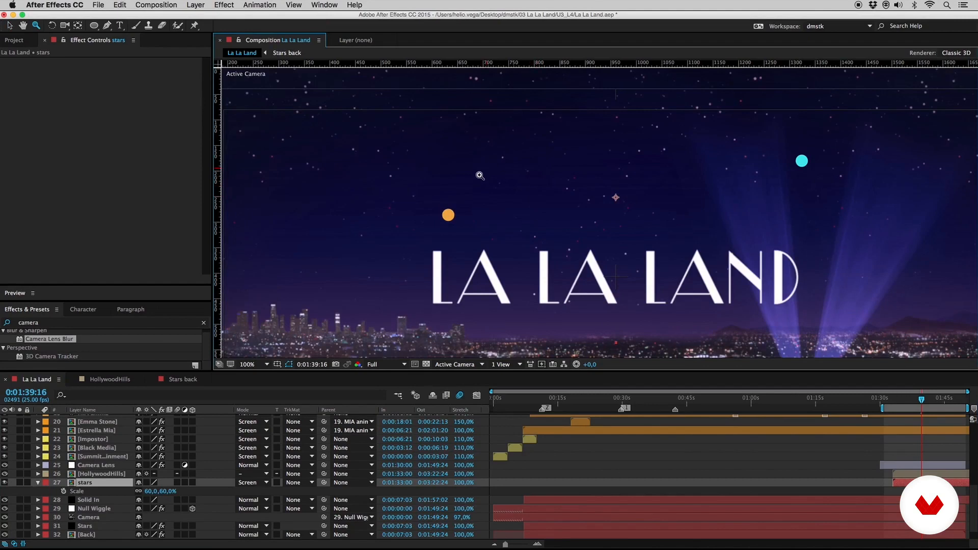
click(2, 324)
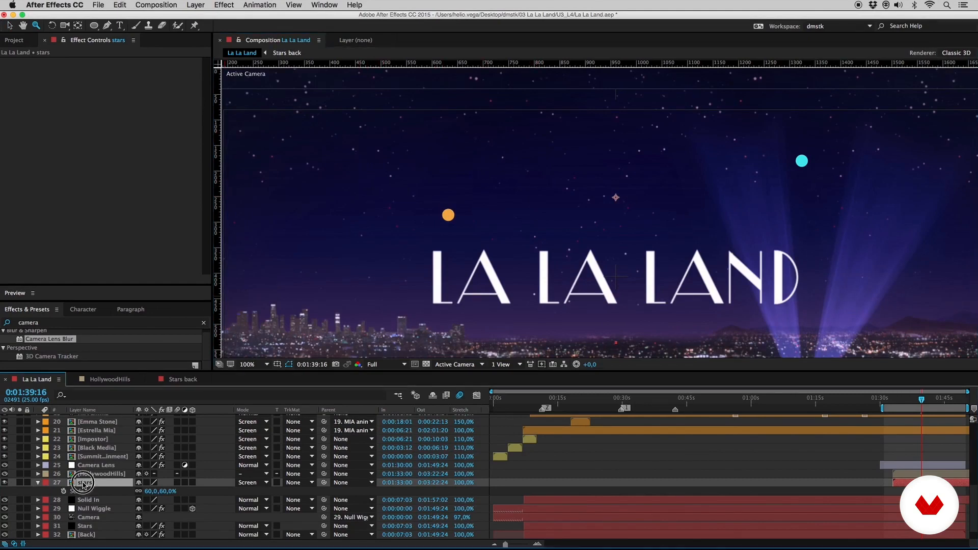
text(hue)
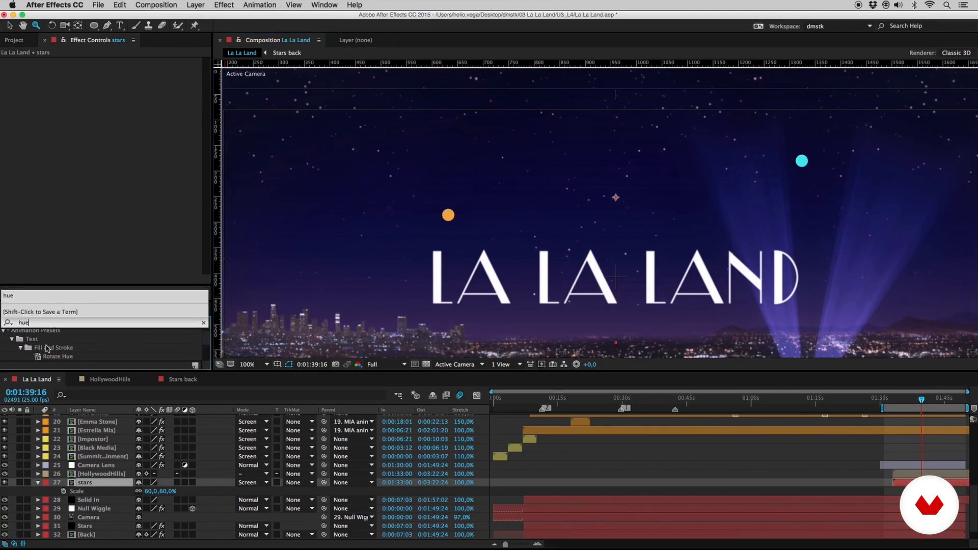
scroll(206, 344, down, 3)
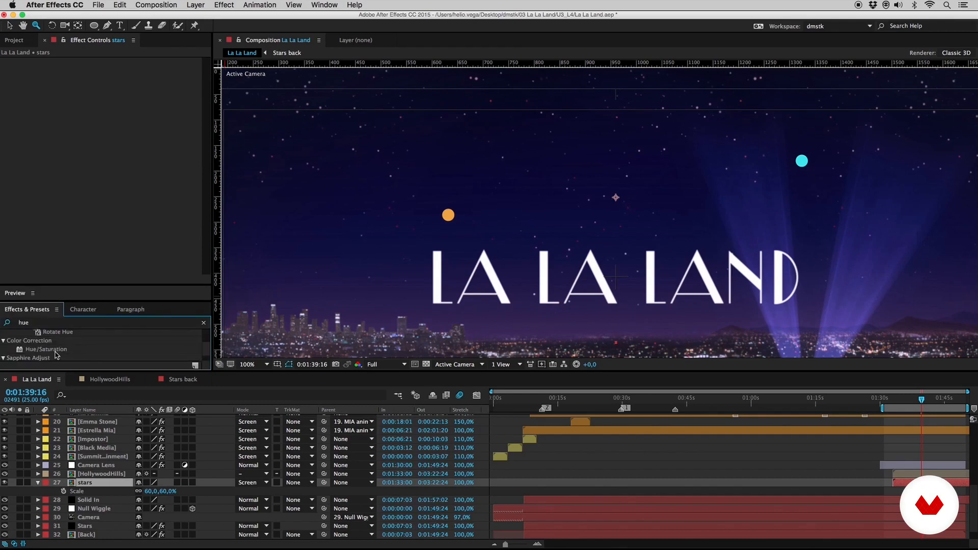
double_click(46, 349)
Set the stars layer's Master Saturation to -50 and Master Lightness to -11.
drag(82, 156, 78, 157)
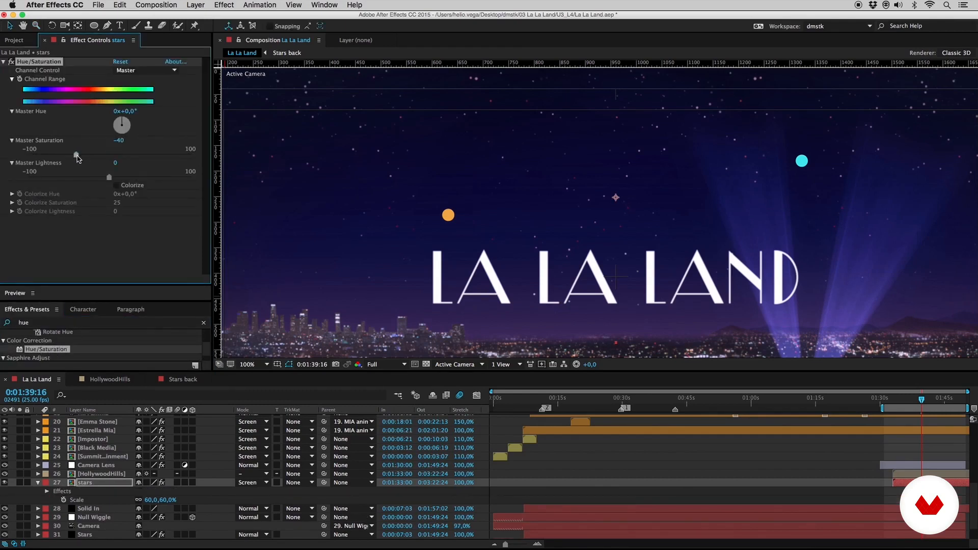
click(125, 140)
text(-50)
key(Return)
drag(109, 178, 100, 179)
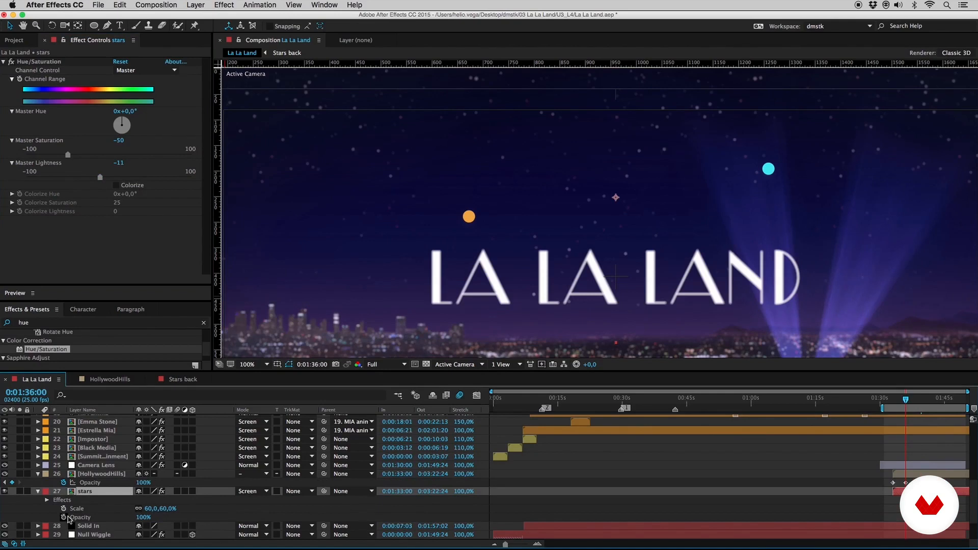
Keyframe the stars layer's Opacity at 100% at 0:01:36:00 and 0% at 0:01:33:00, and collapse the layer properties.
click(64, 517)
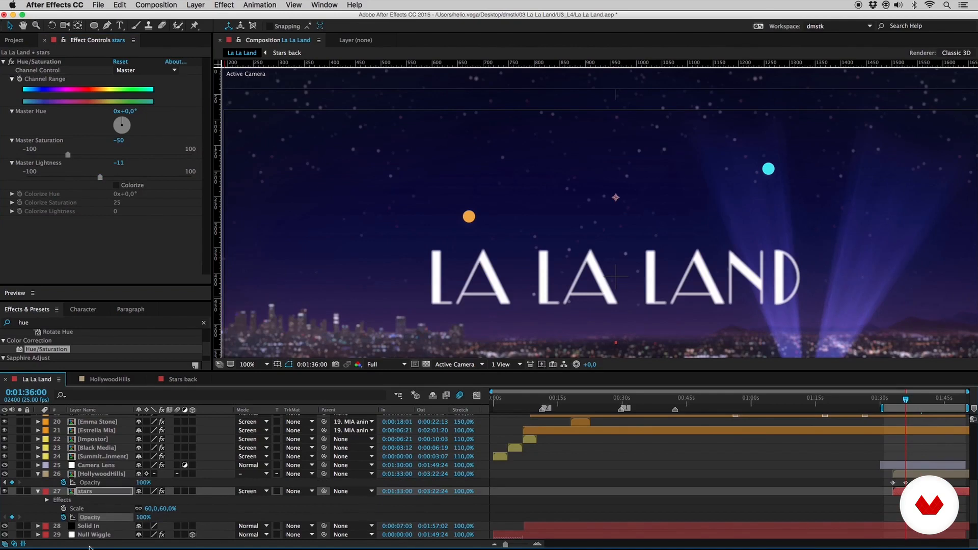
key(i)
click(144, 517)
text(0)
key(Return)
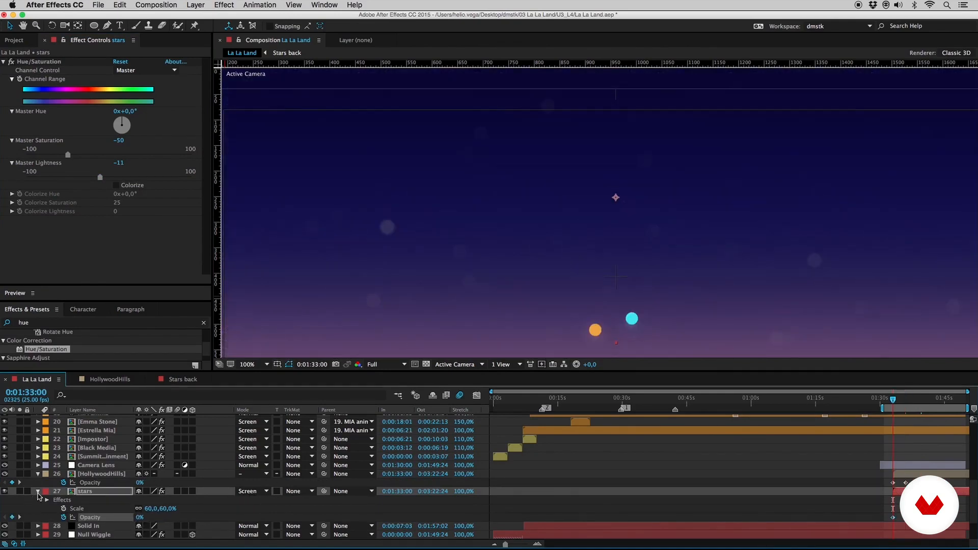
click(38, 491)
click(39, 475)
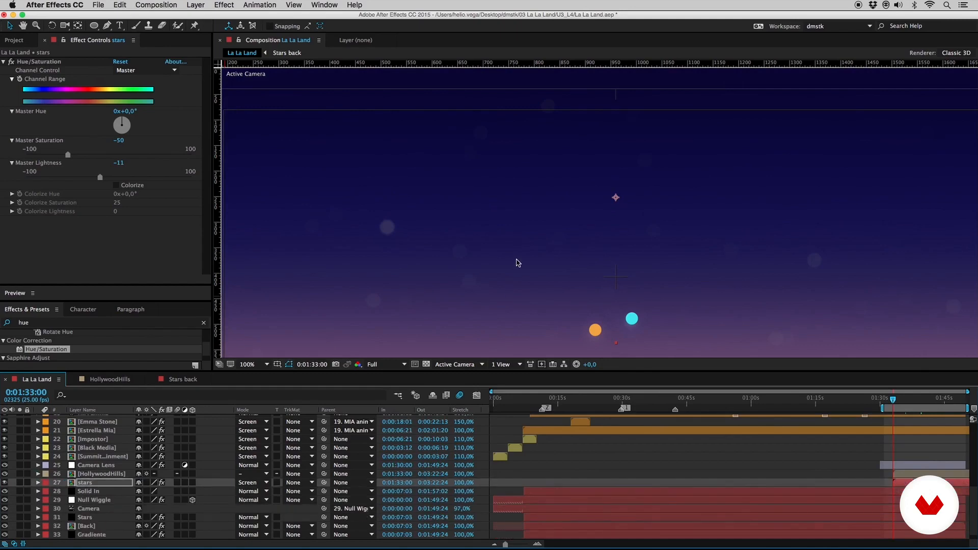
scroll(574, 221, down, 2)
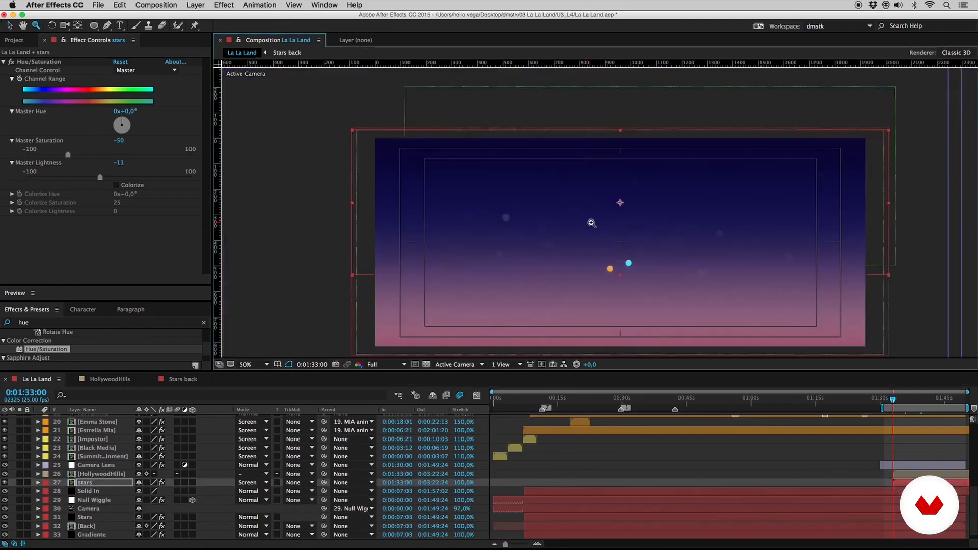